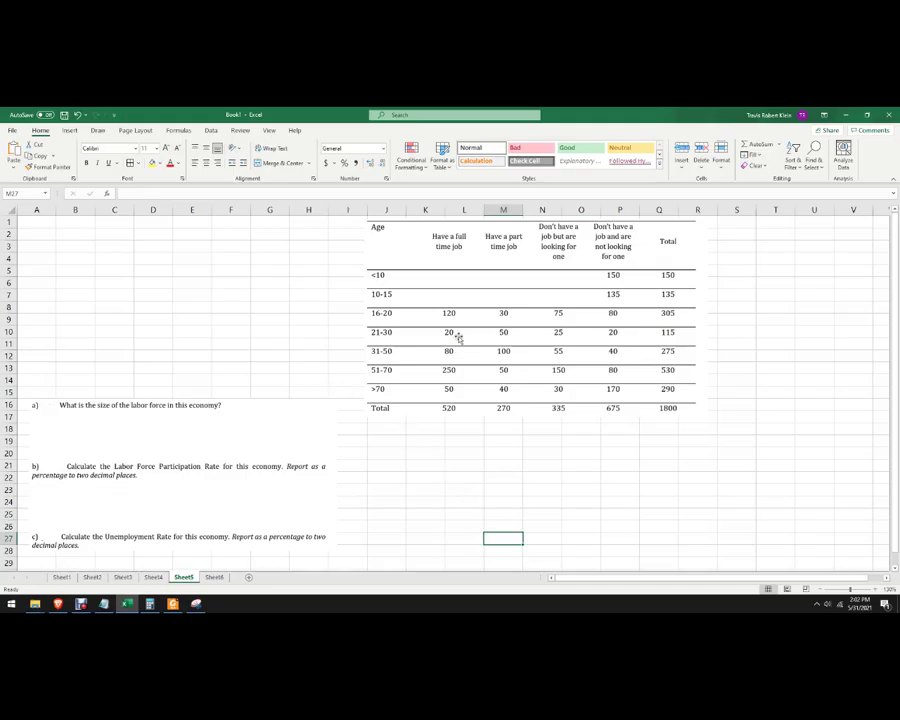
Step: Enter the heading Age in A2 and the age groups 10-15 and 16-20 in the two cells below it
click(33, 232)
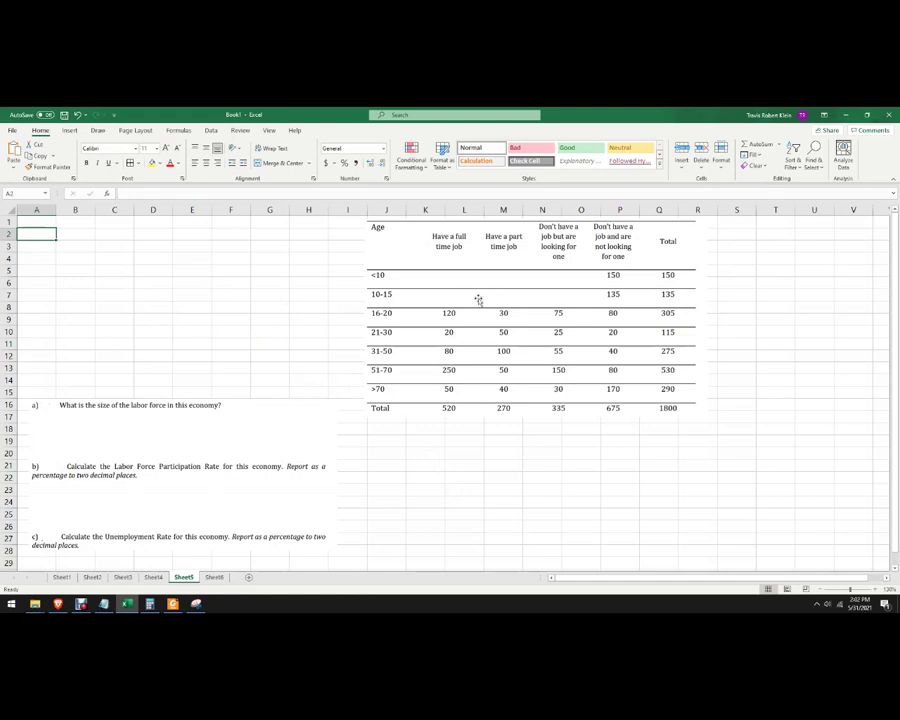
text(Age)
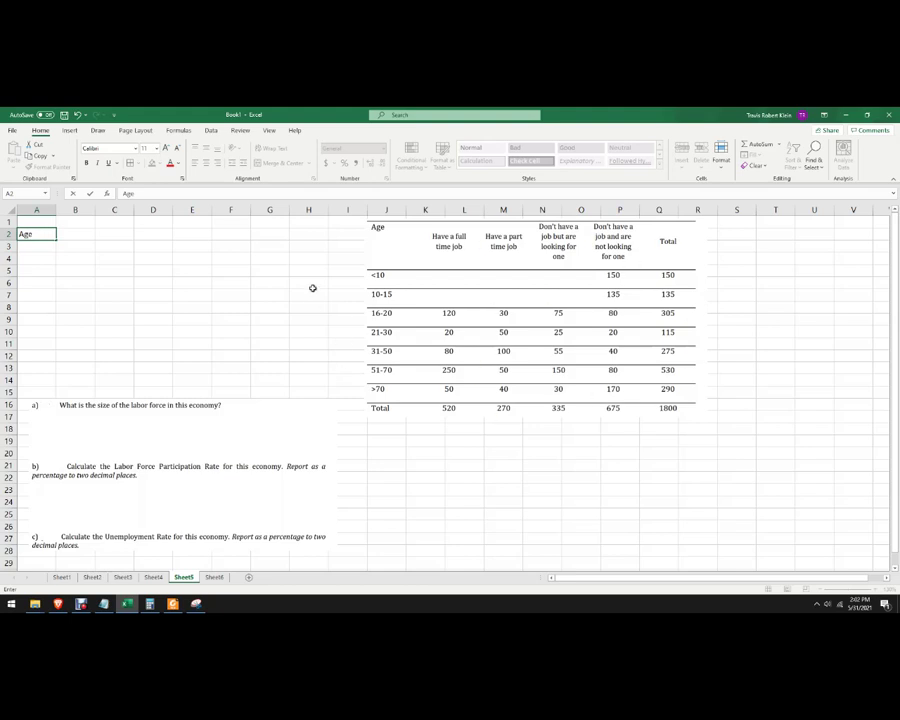
key(Tab)
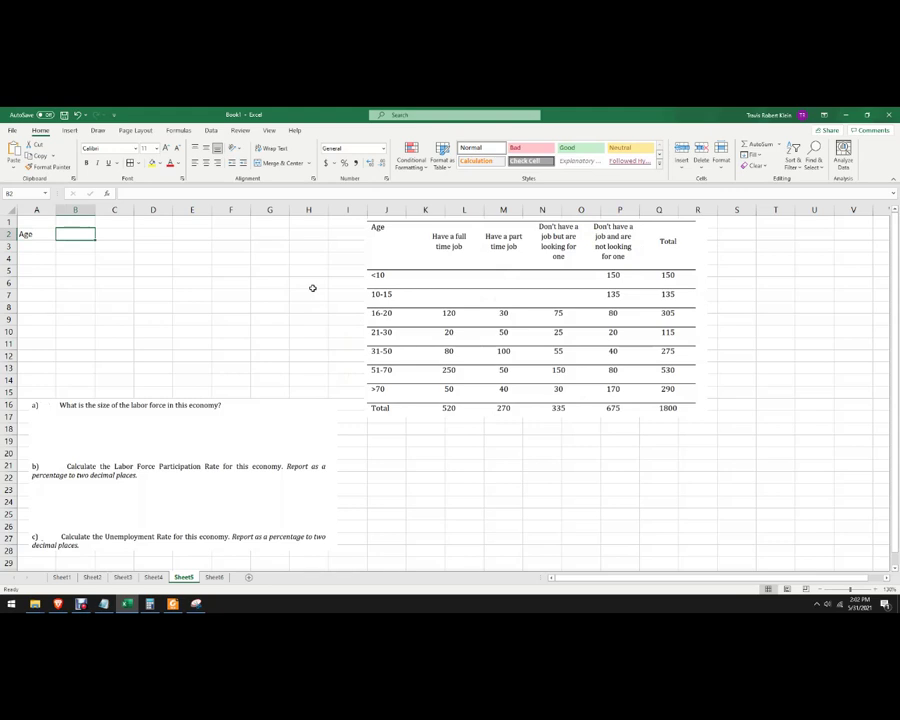
click(44, 246)
text(10-15)
key(Return)
text(16-20)
key(Return)
Step: Try to correct the age group in A3 by applying the General number format and re-entering 10-15
click(44, 246)
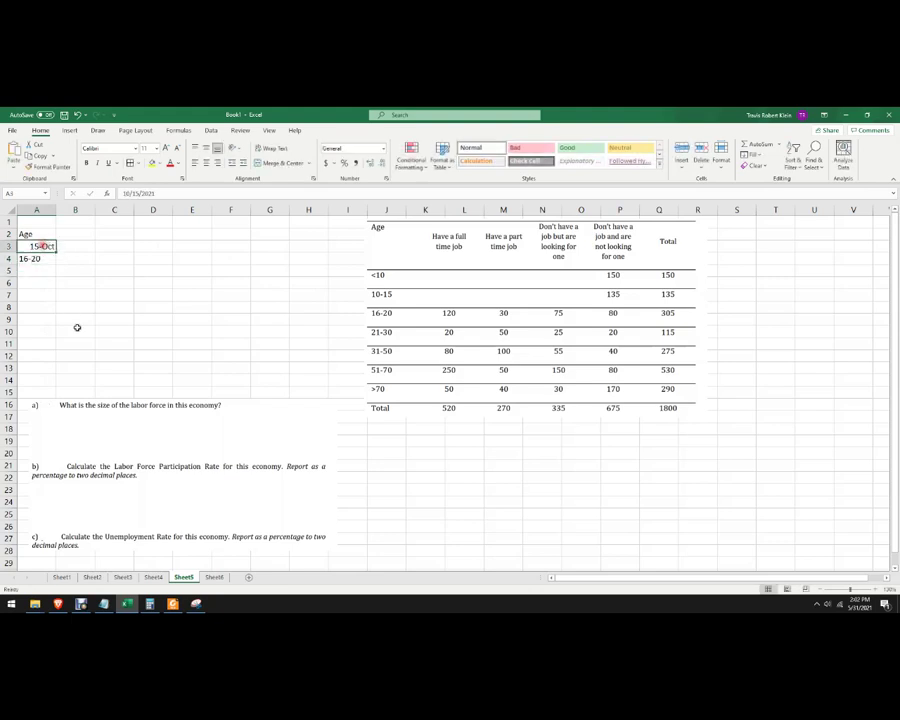
click(30, 258)
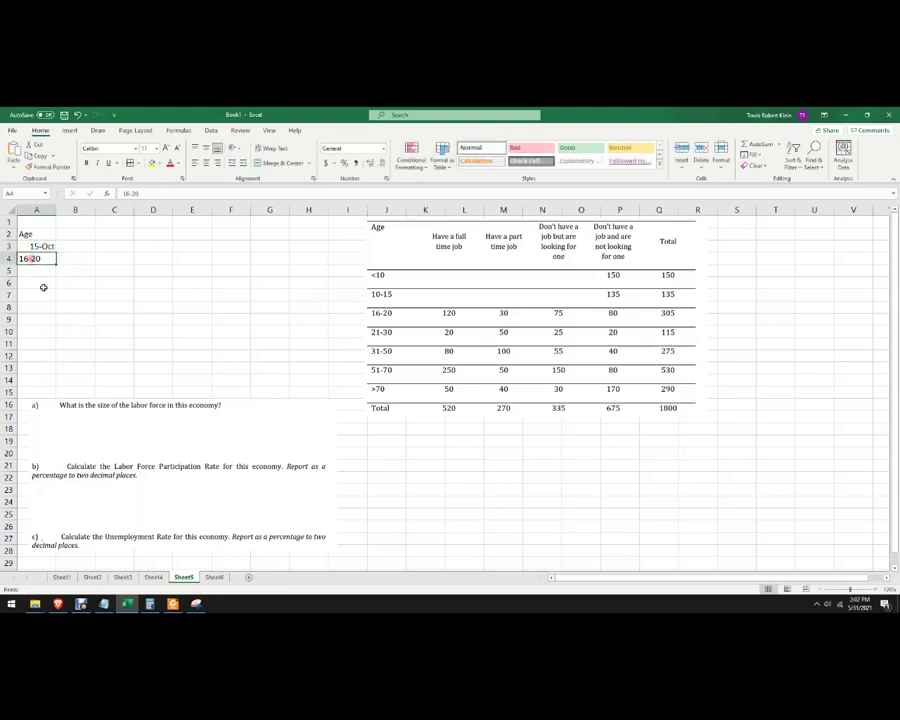
click(44, 246)
right_click(44, 246)
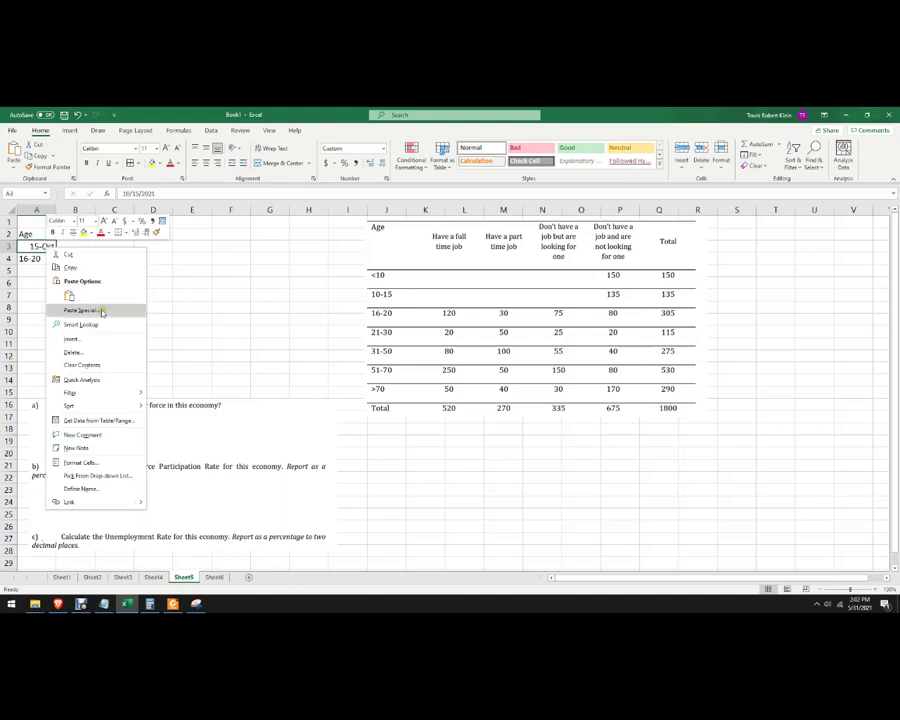
click(111, 462)
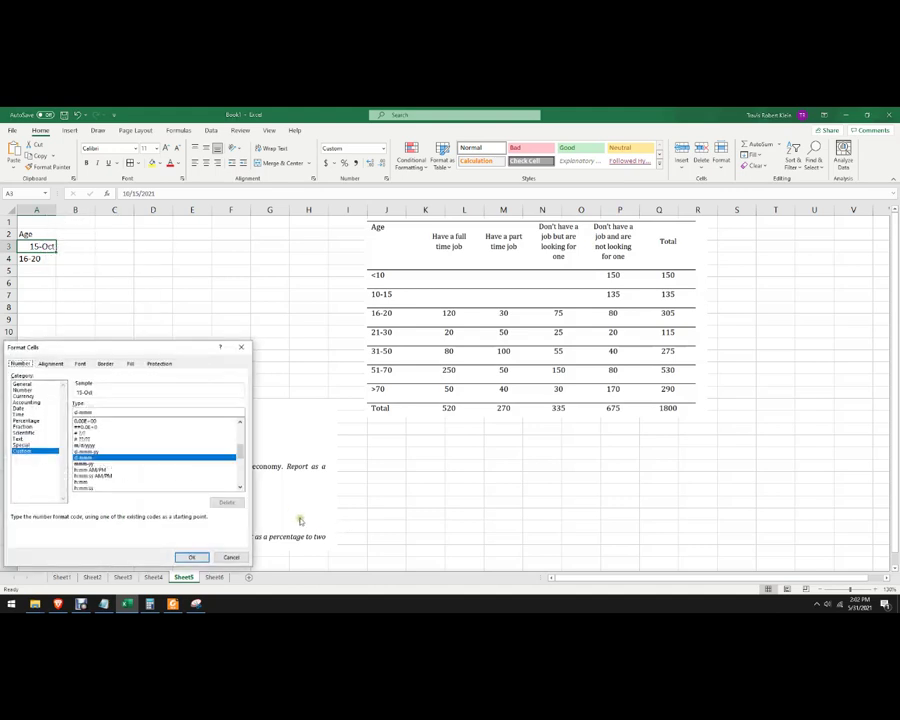
click(26, 390)
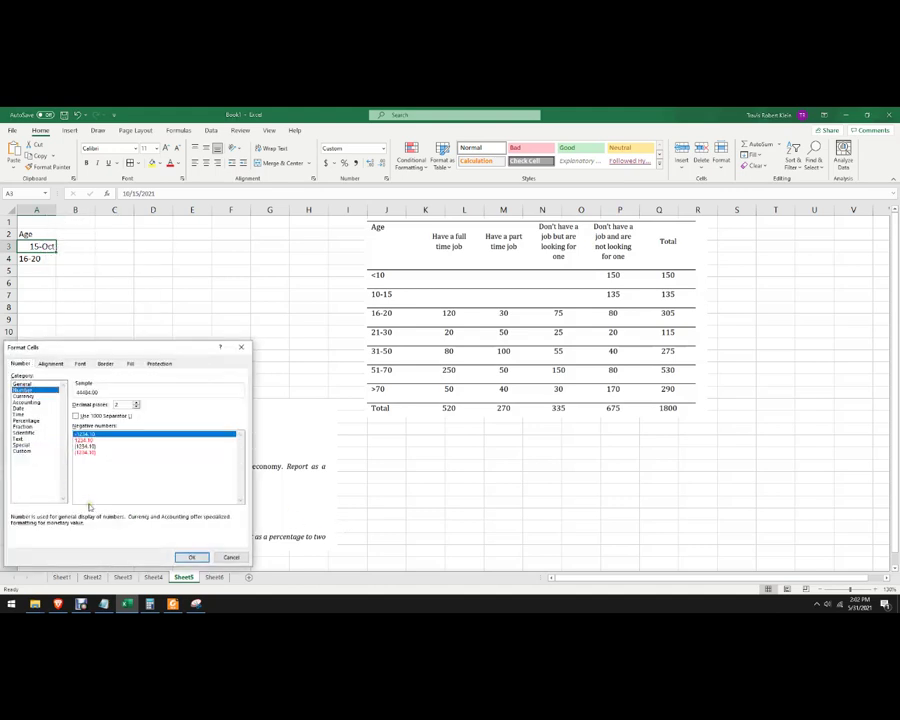
click(22, 384)
click(188, 557)
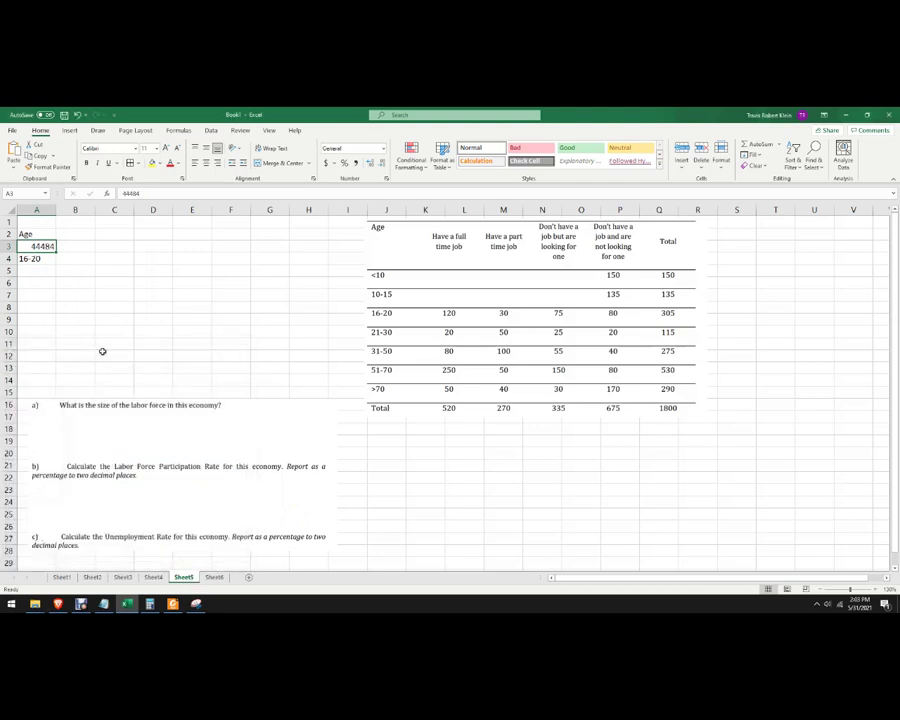
text(10)
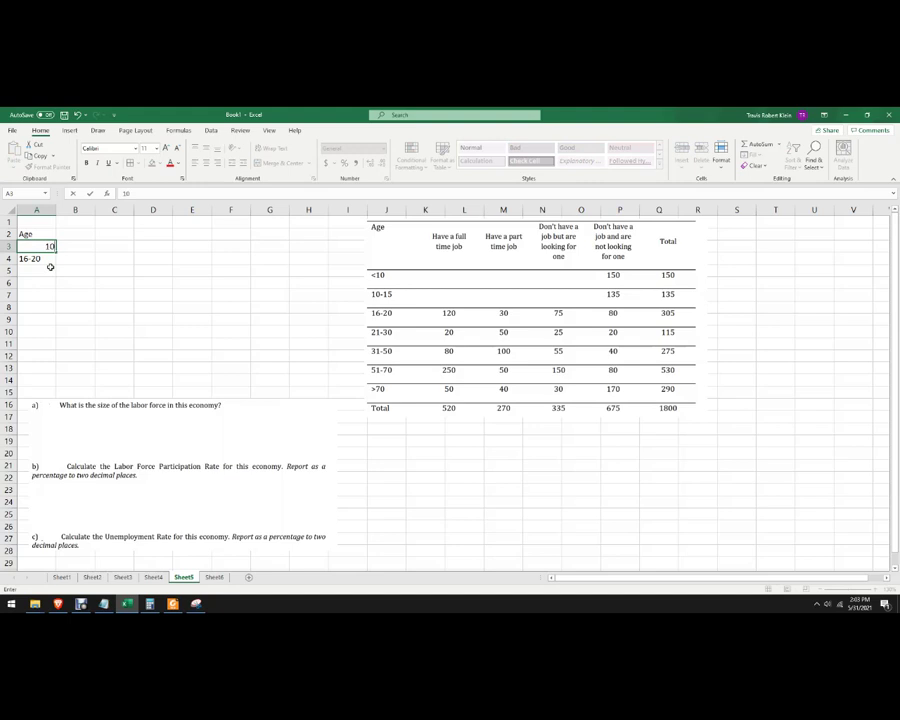
text(-15)
key(Return)
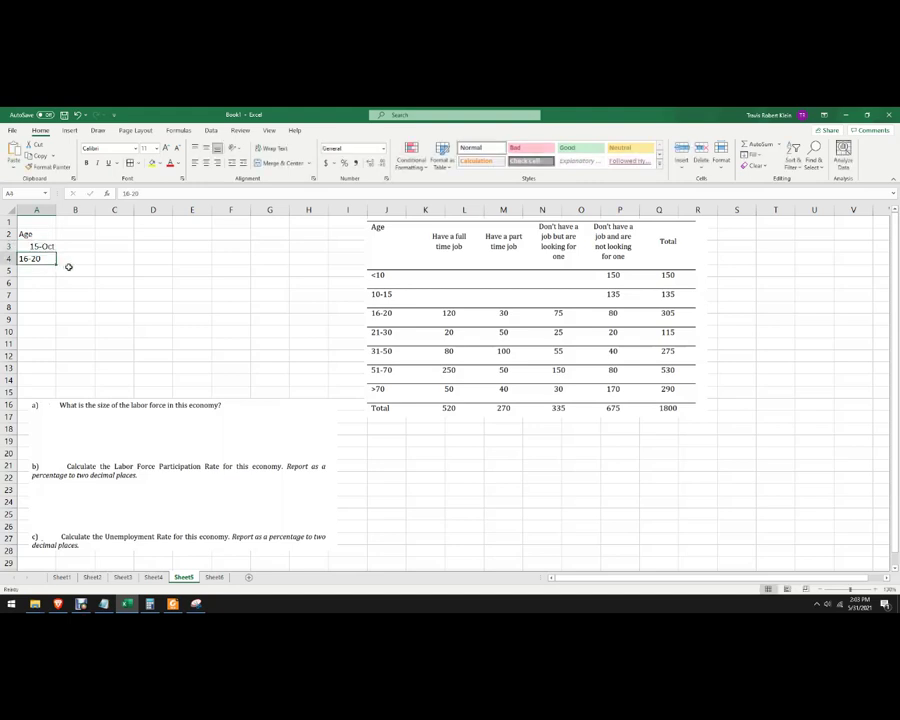
Step: Format cell A3 as Text and replace its content with 10-15
click(40, 250)
right_click(40, 250)
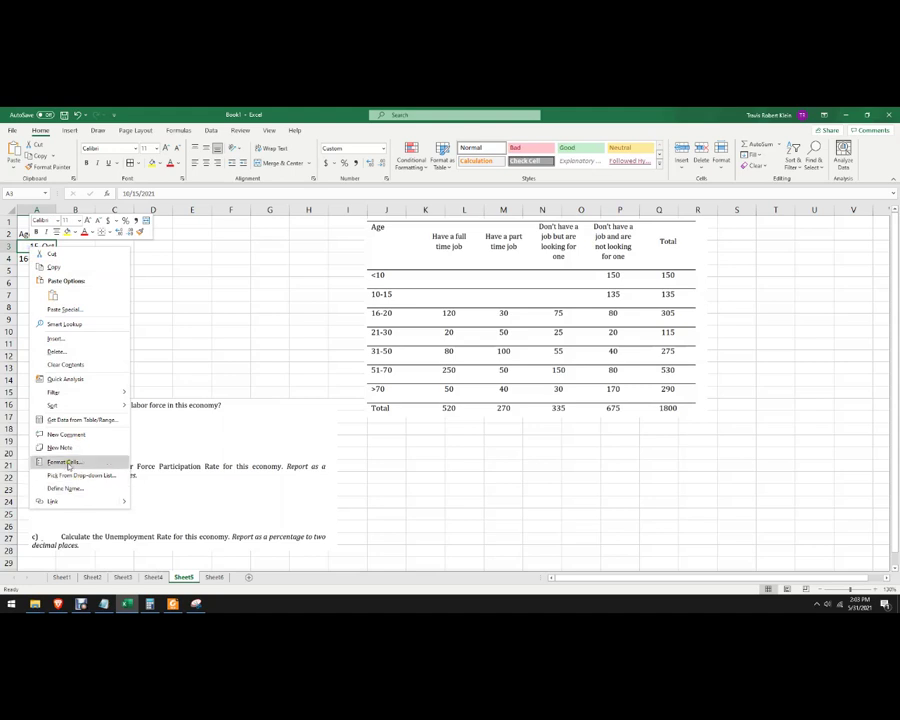
click(50, 460)
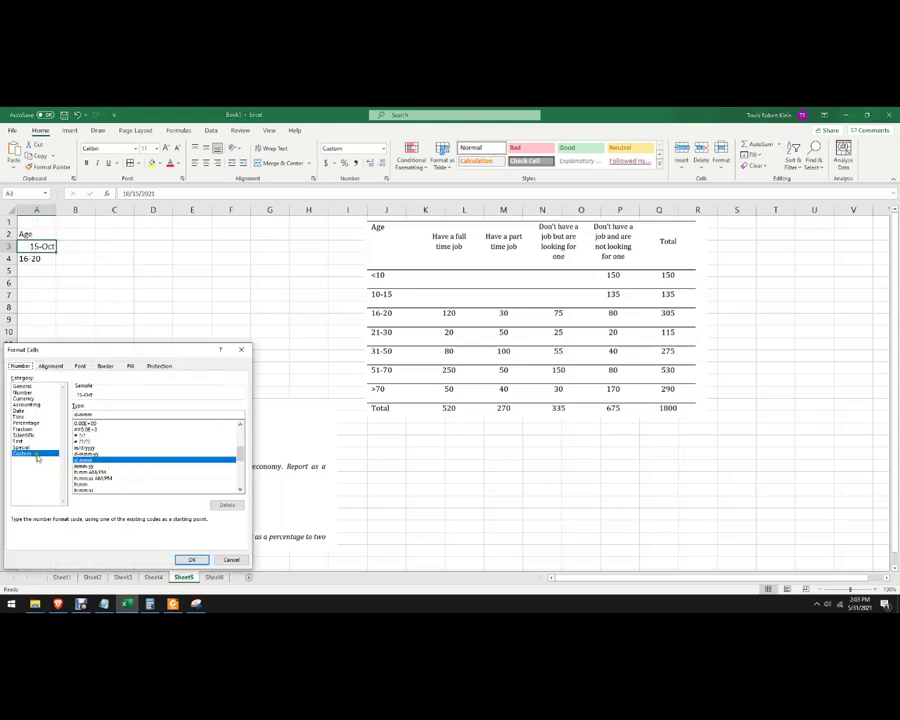
click(20, 440)
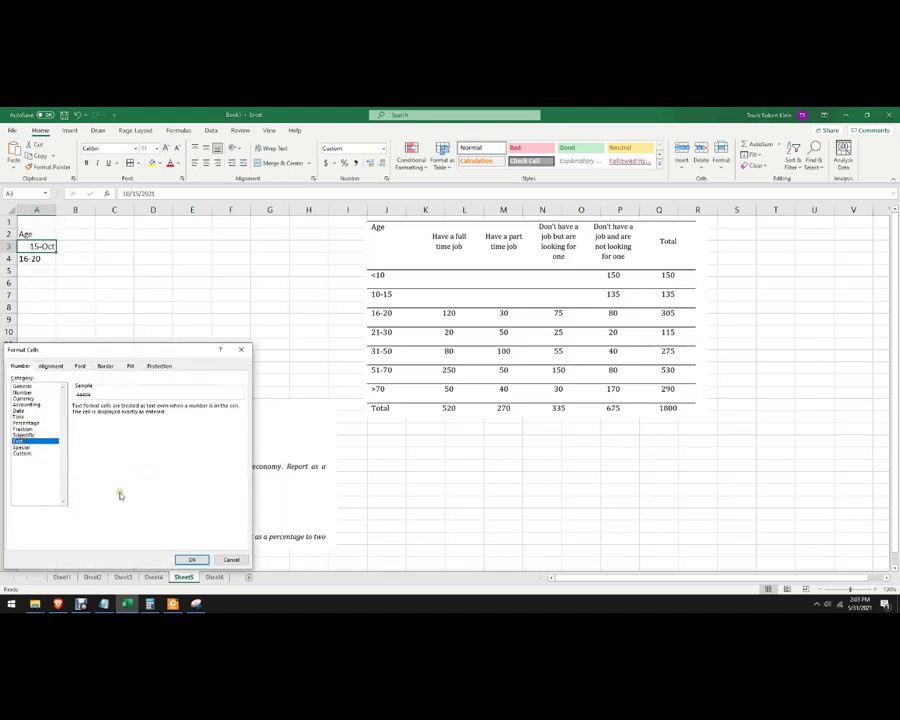
click(192, 559)
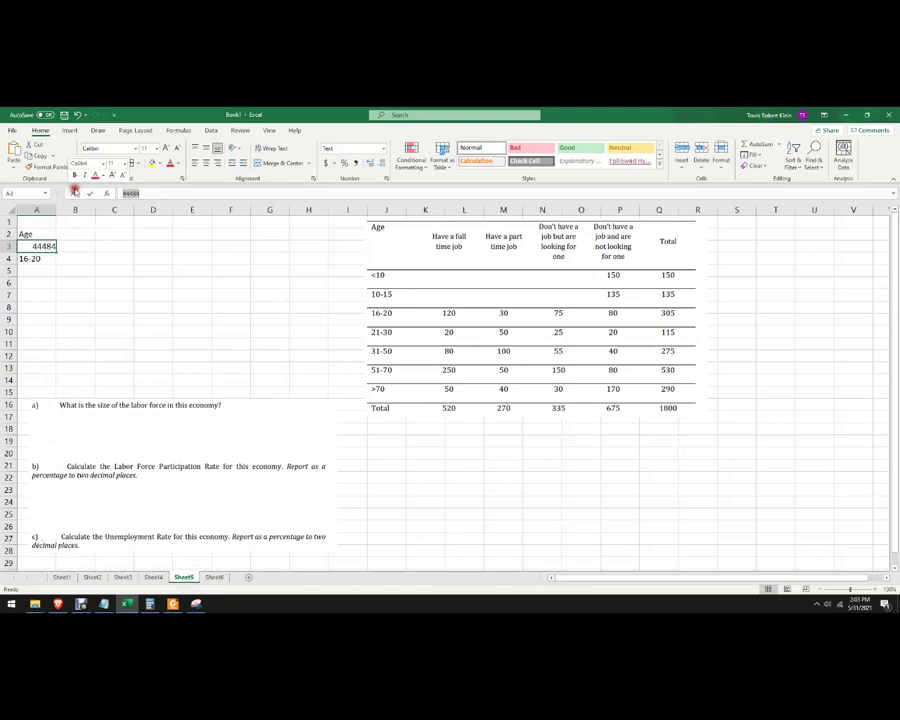
drag(140, 193, 74, 192)
text(10-15)
key(Return)
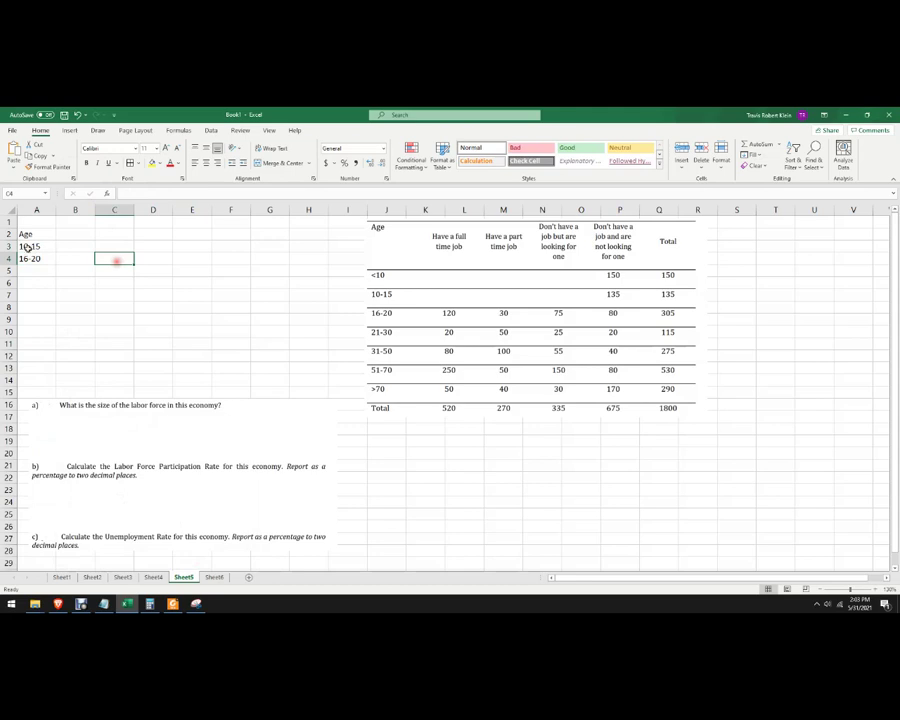
Step: Insert a row above the 10-15 age group and enter <10 in A3
click(9, 246)
right_click(9, 246)
click(24, 322)
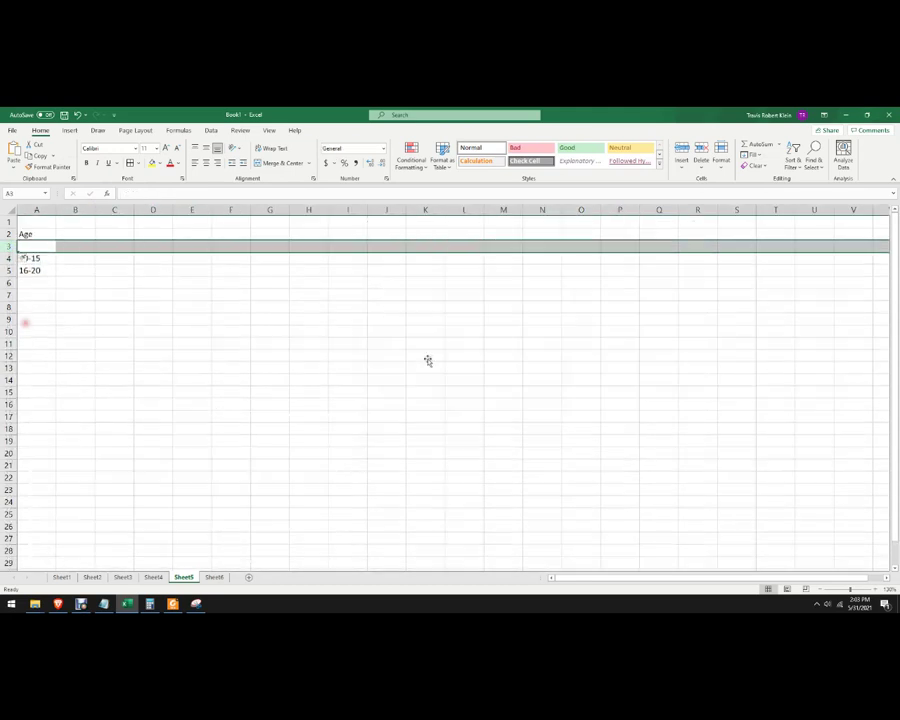
click(40, 246)
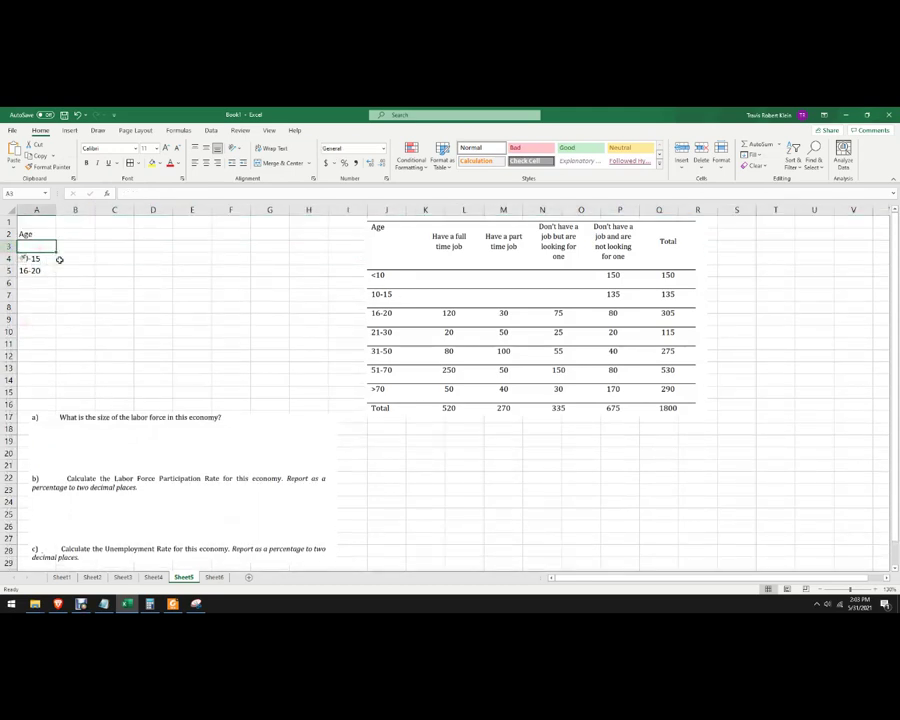
text(<1)
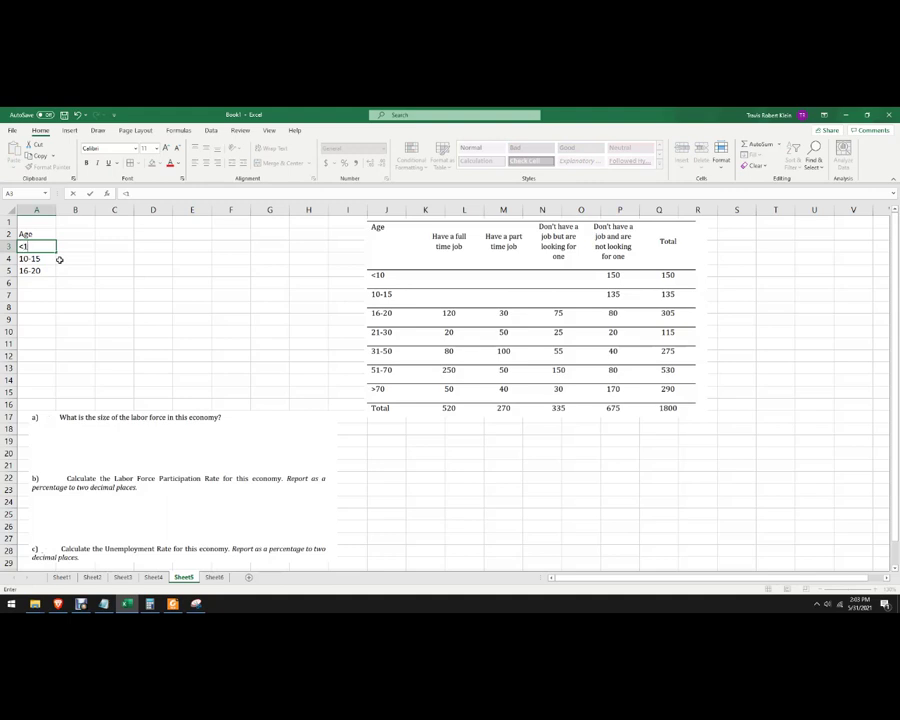
text(0)
key(Return)
Step: Enter the remaining age groups 21-30, 31-50, 51-70 and >70 in cells A6 to A9
key(Return)
key(Return)
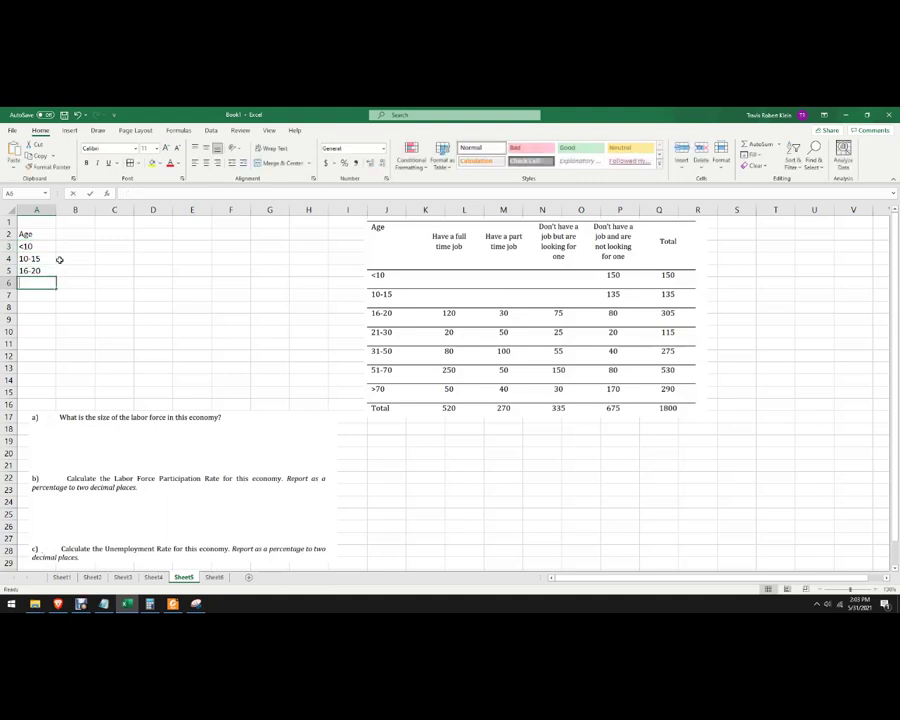
text(21-30)
key(Return)
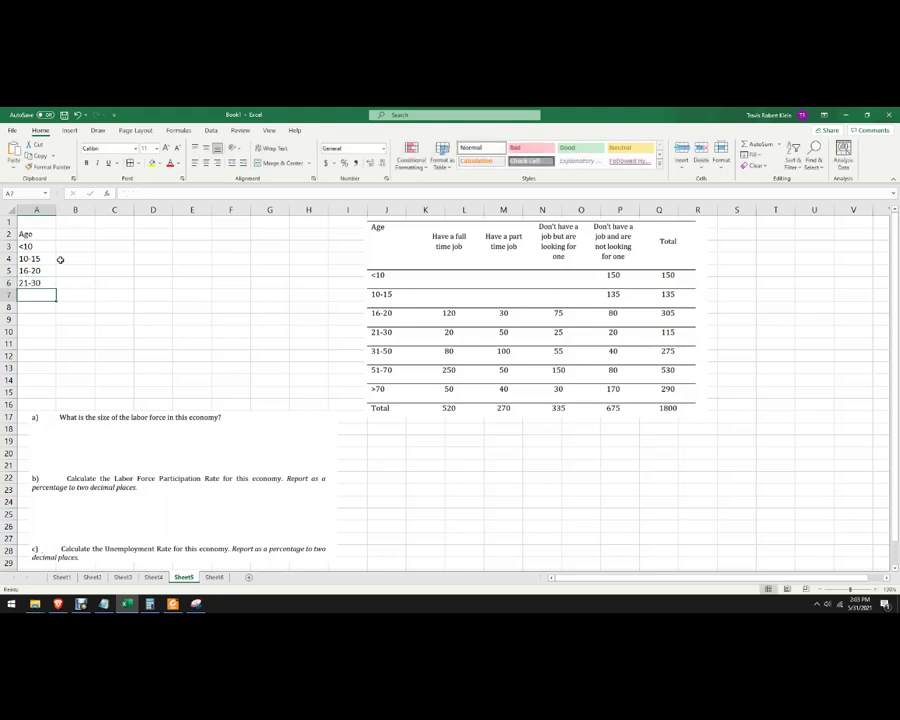
text(31-50)
key(Return)
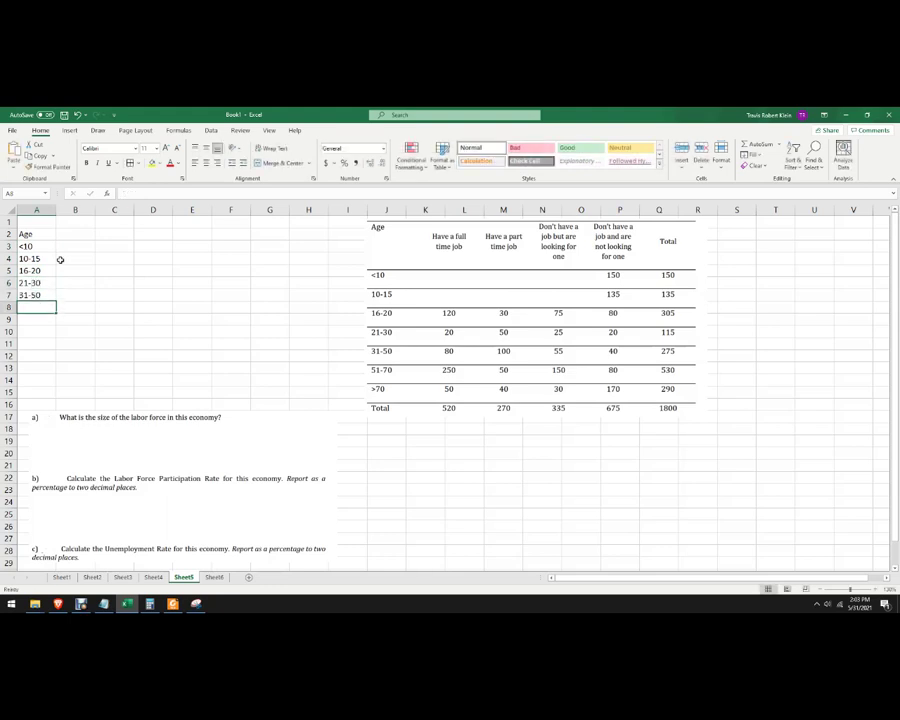
text(51-70)
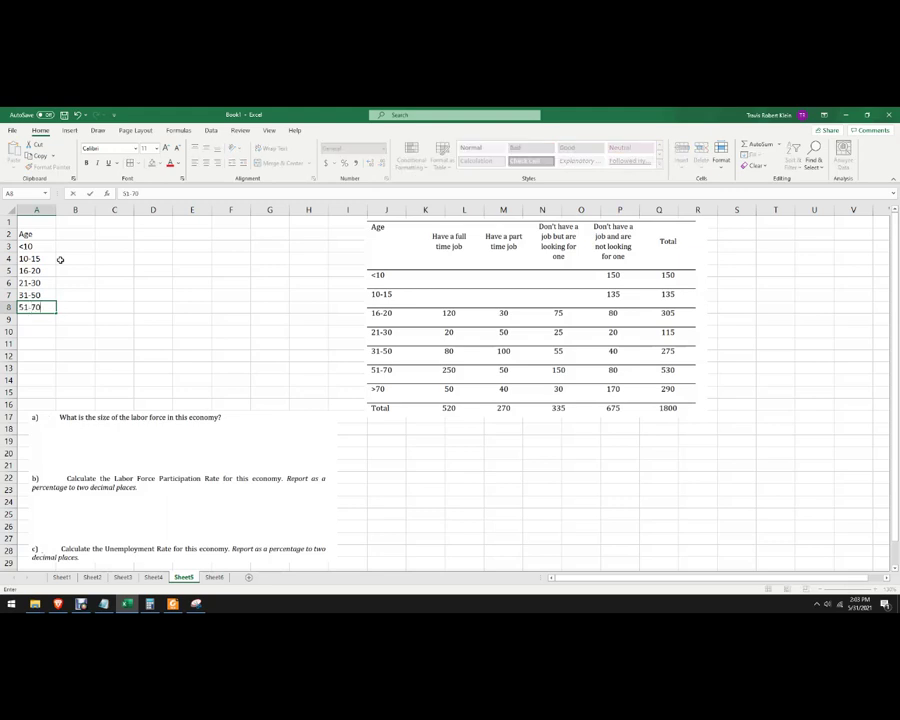
key(Return)
text(>70)
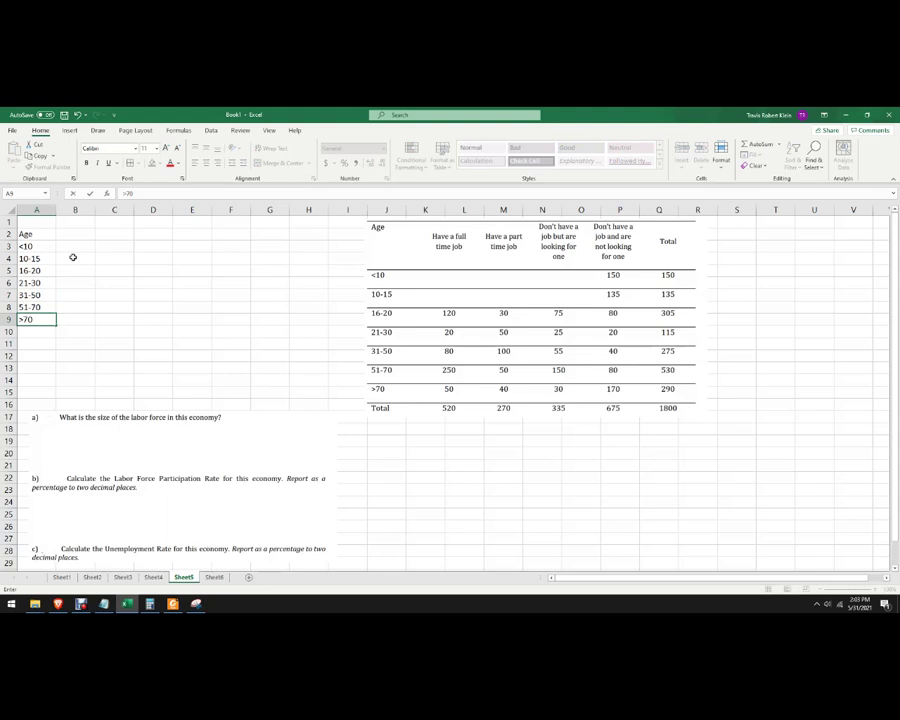
key(Return)
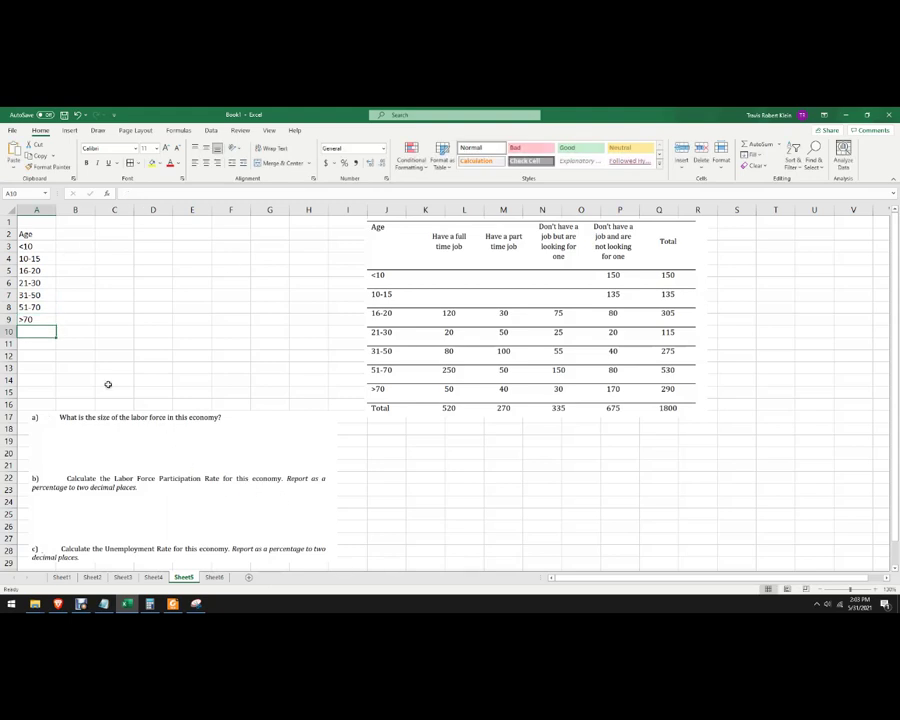
Step: Make the Age heading bold and enter the heading Employed in B2
click(46, 234)
key(ctrl+b)
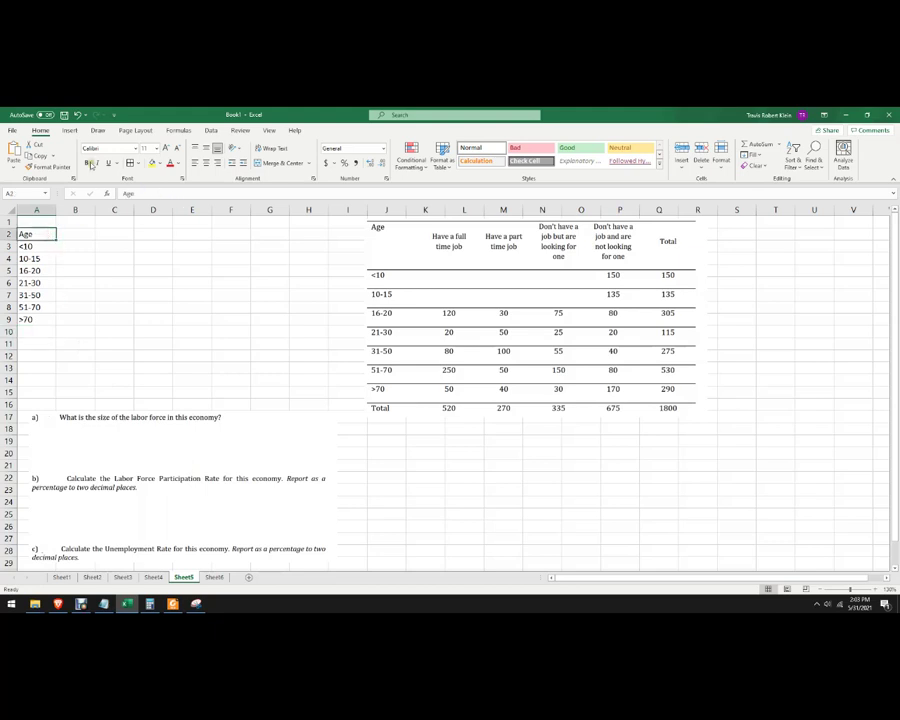
click(61, 231)
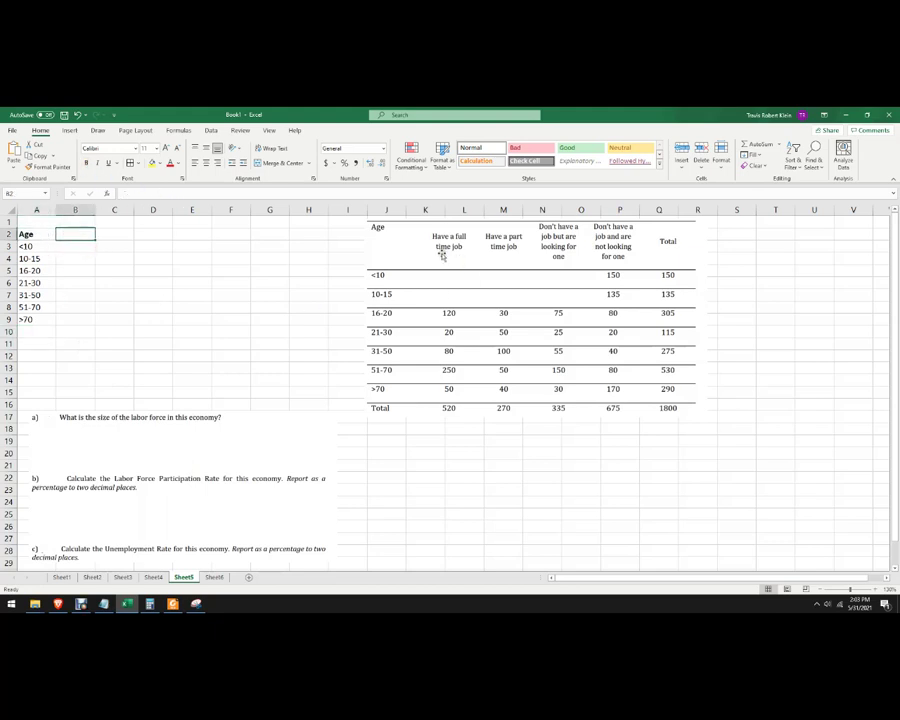
text(Empl)
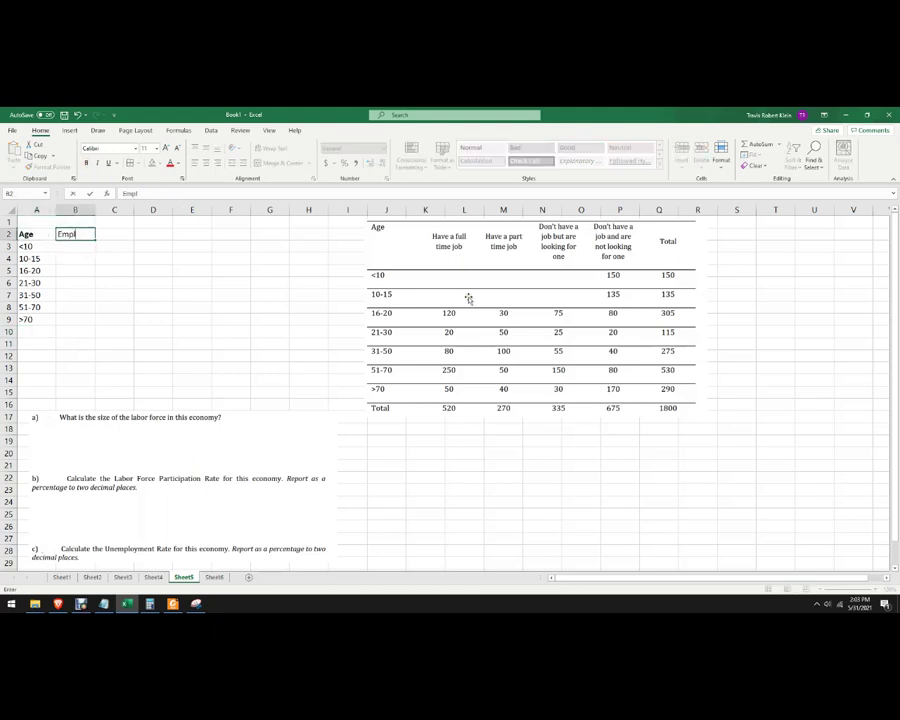
text(oyed)
key(Tab)
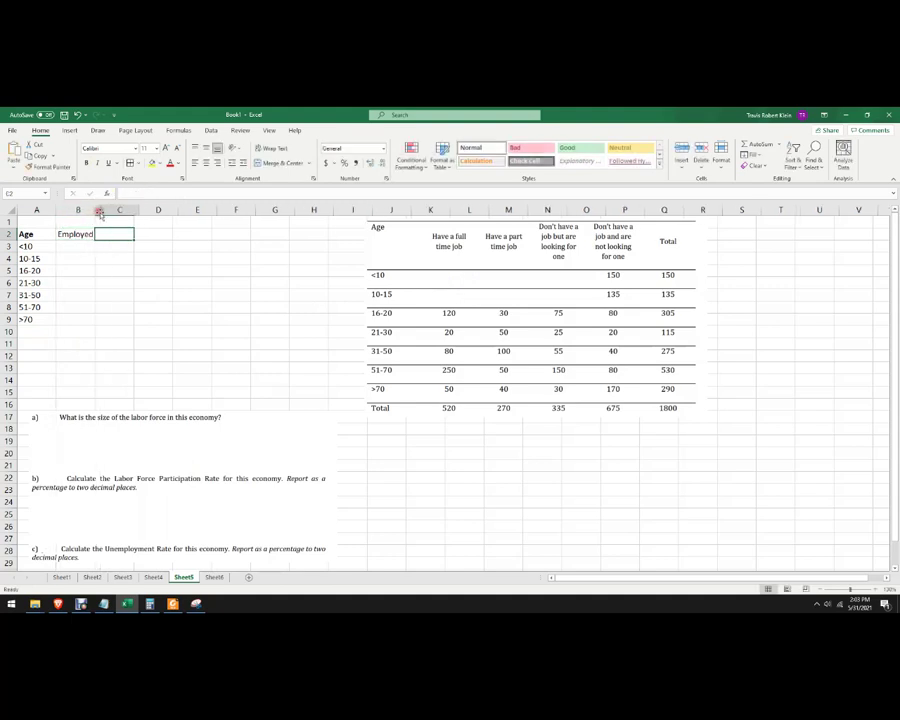
Step: Widen column B slightly to fit its heading and enter Full in B1 above Employed
drag(95, 209, 100, 209)
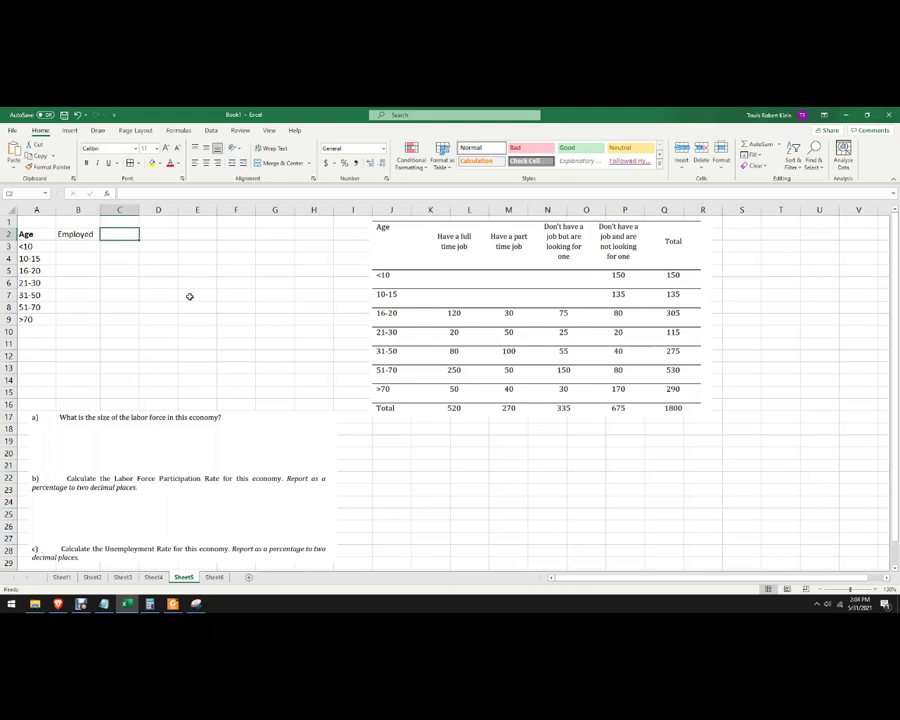
key(Up)
key(Left)
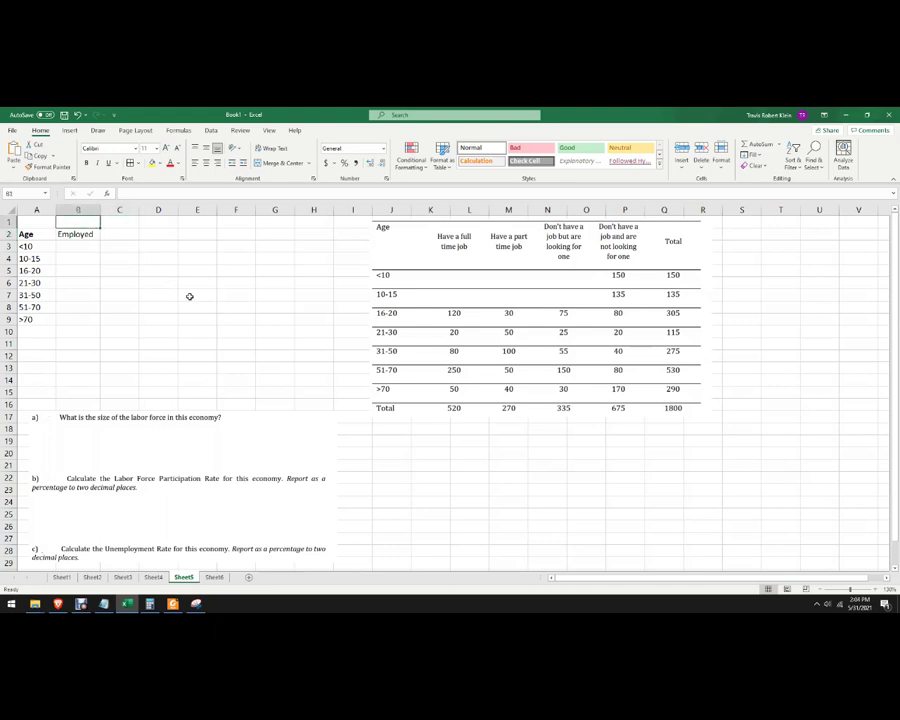
text(Full)
key(Left)
key(Down)
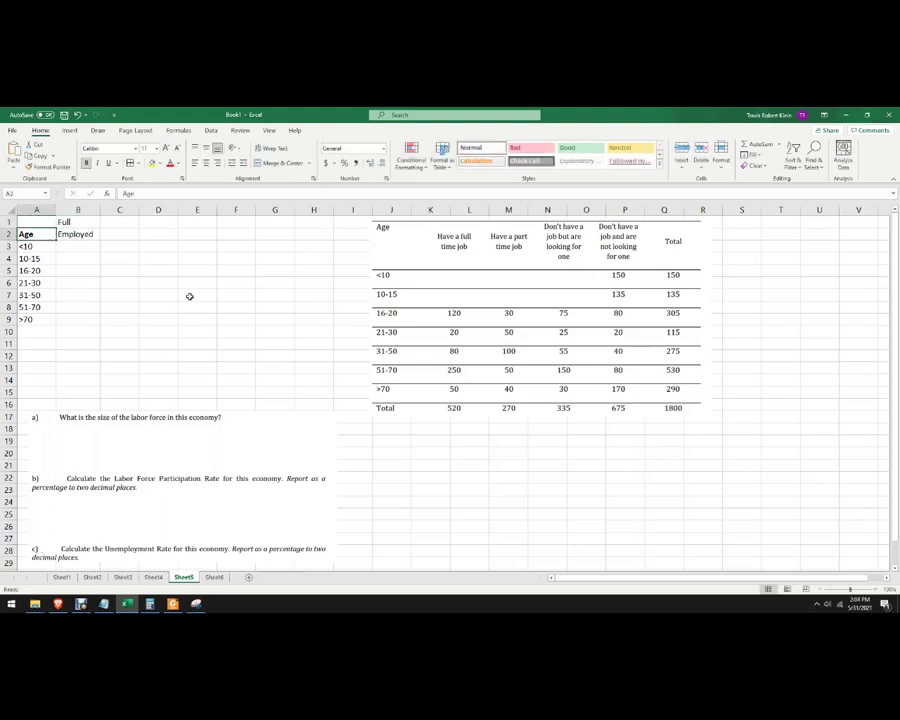
Step: Enter the two-line heading Part time and Employed in cells C1 and C2
key(Right)
key(Right)
key(Up)
text(P)
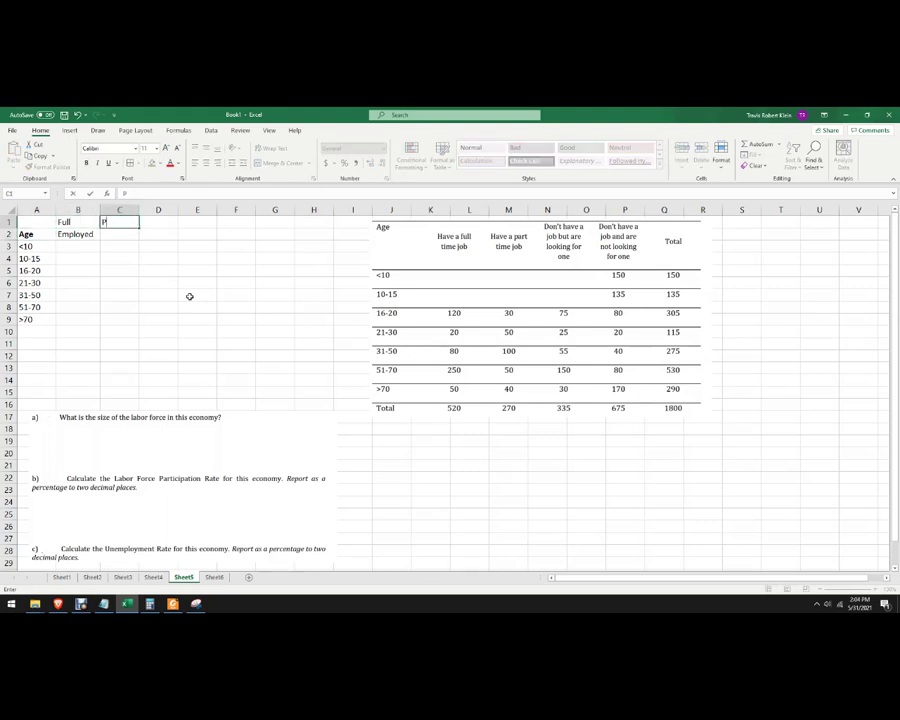
text(art time)
key(Down)
text(Employed)
key(Up)
Step: Enter the two-line heading Total and Employed in cells D1 and D2
key(Right)
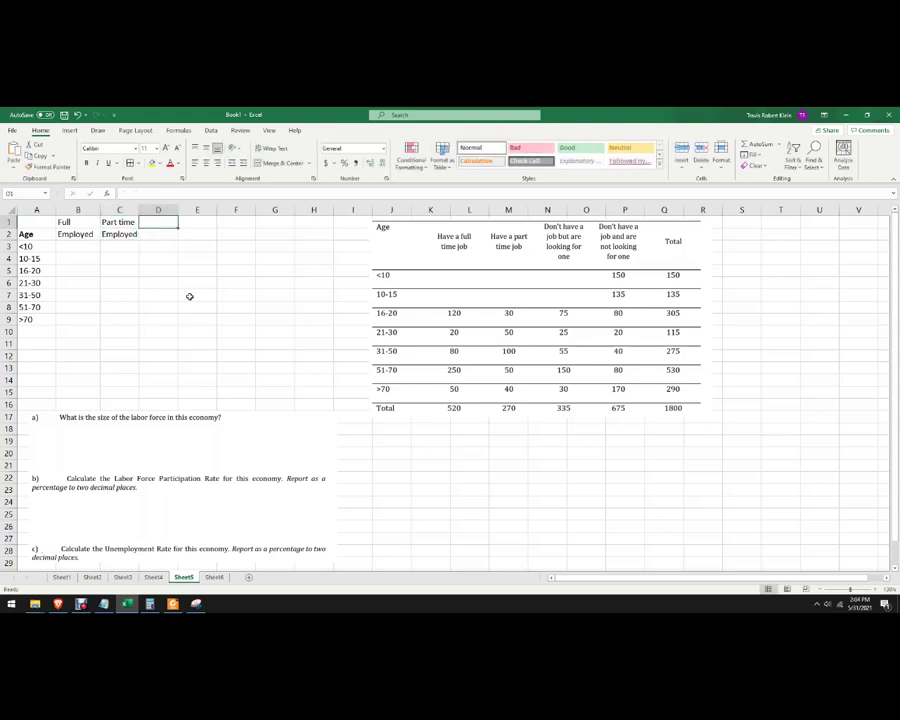
key(Down)
text(E)
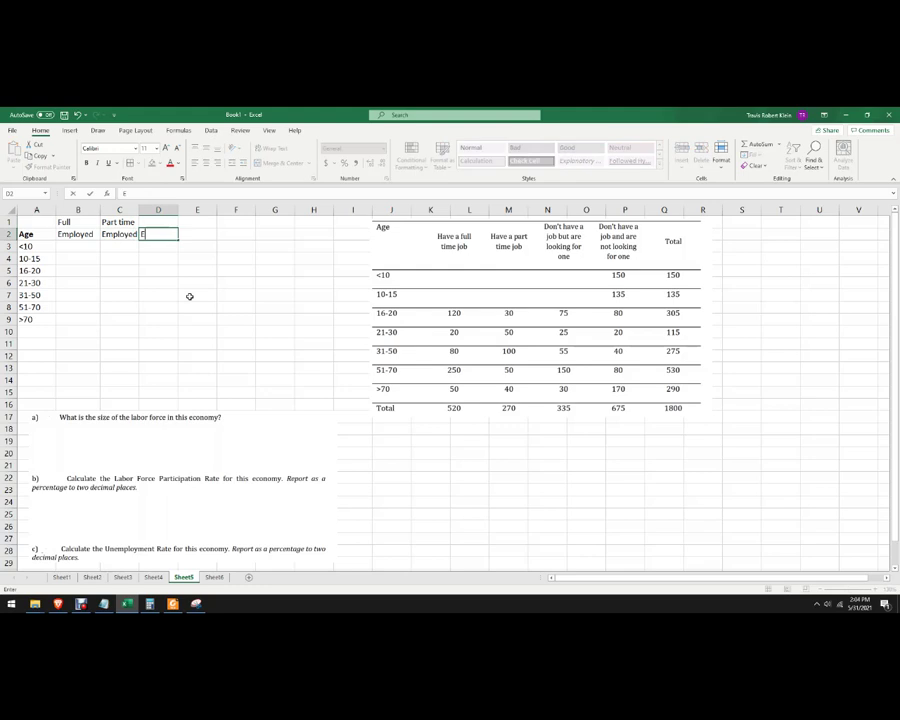
key(Up)
text(Tot)
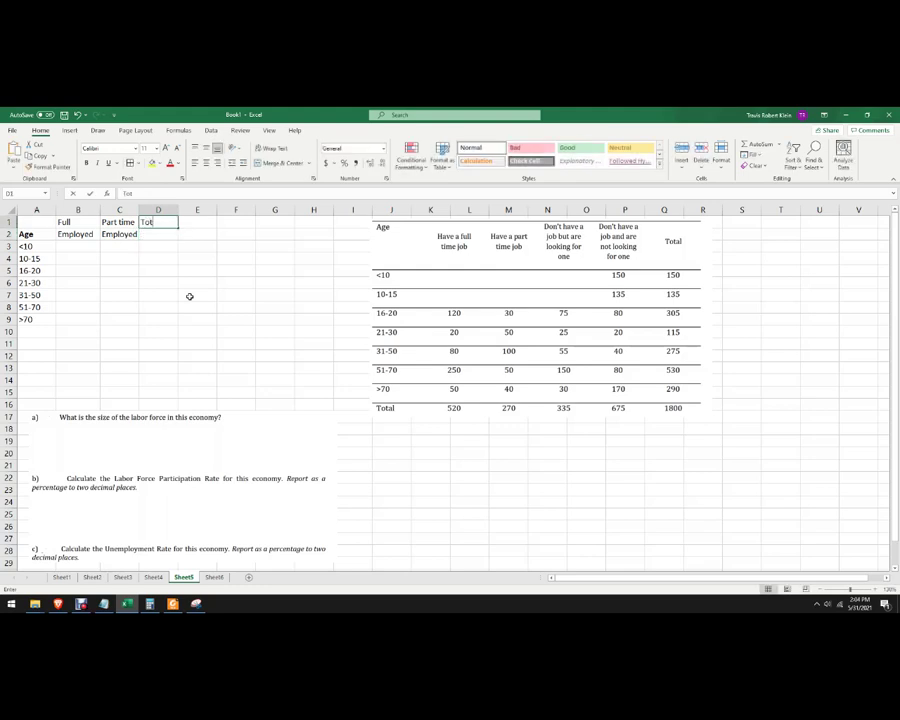
text(al)
key(Return)
text(Employed)
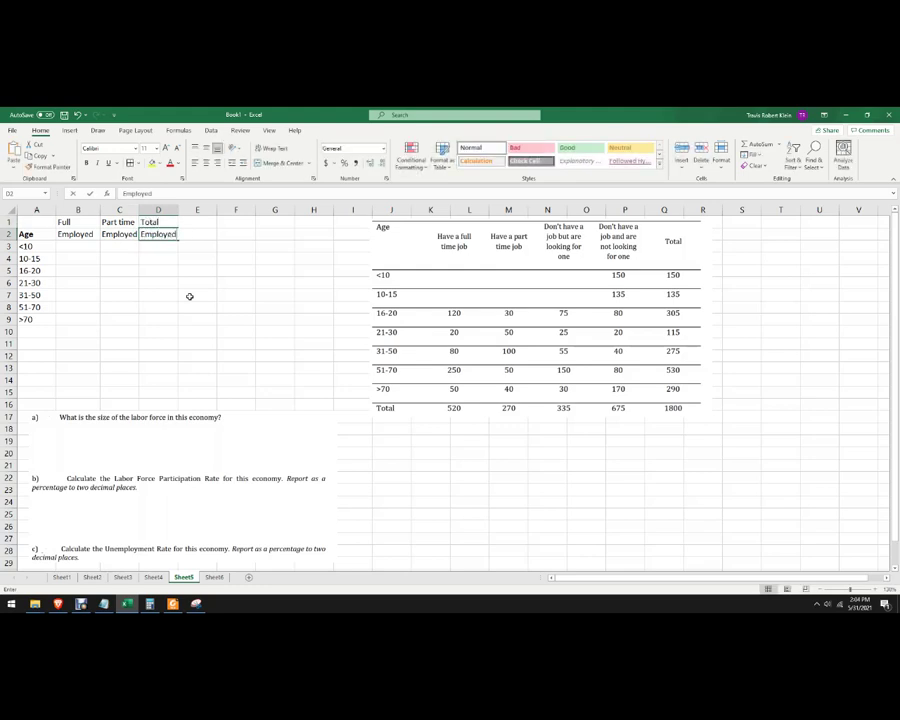
key(Tab)
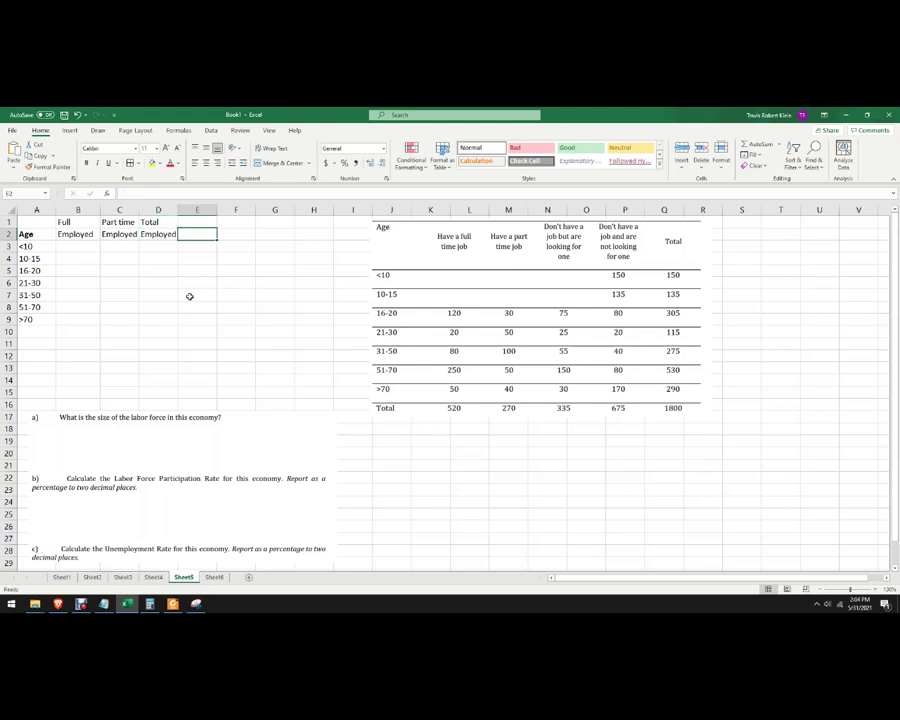
Step: Enter the heading Unemployed in E2 and widen column E to fit it
text(Un)
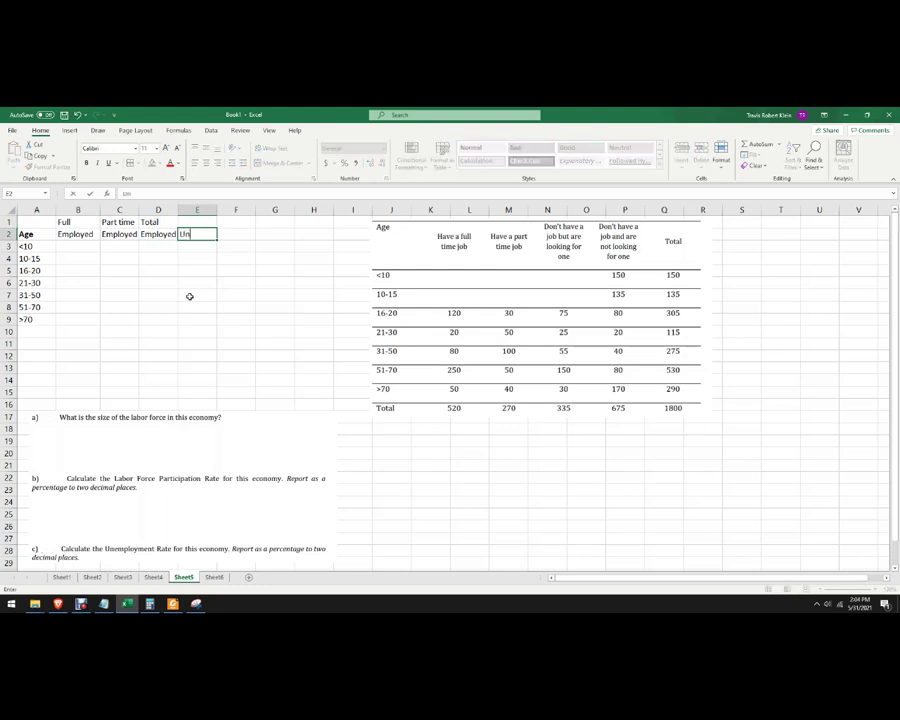
text(employ)
key(Return)
drag(218, 205, 229, 209)
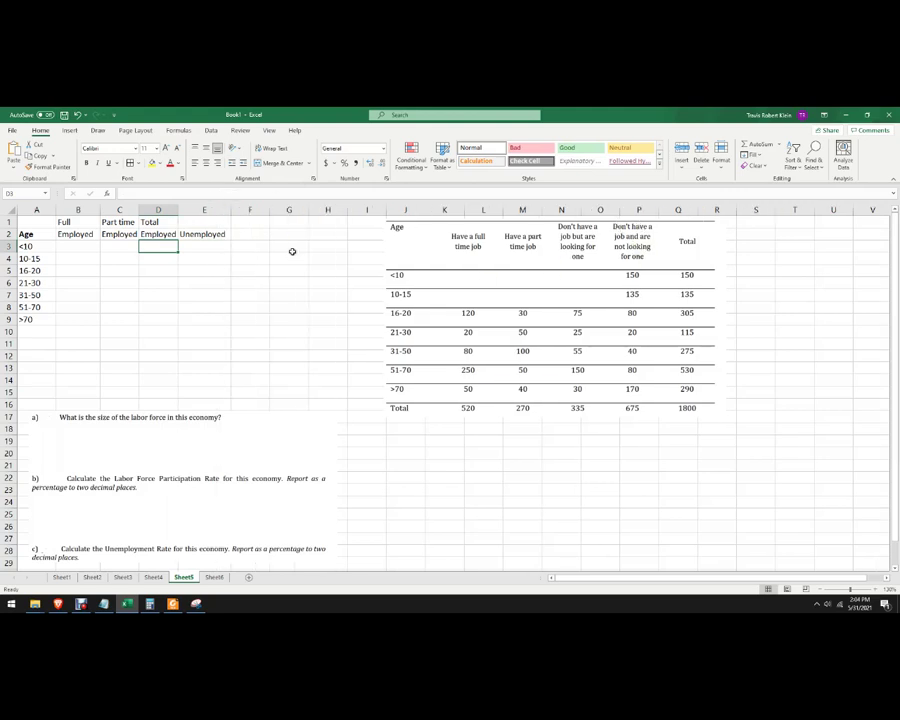
Step: Enter the heading Discouraged in F2 and widen column F to fit it
click(248, 234)
text(Discouraged)
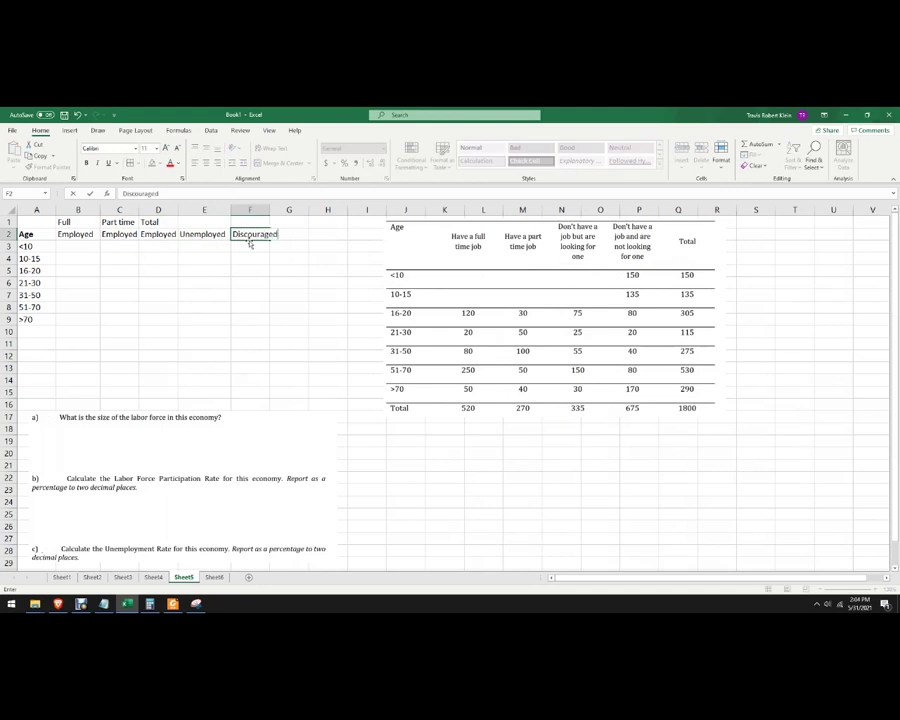
key(Return)
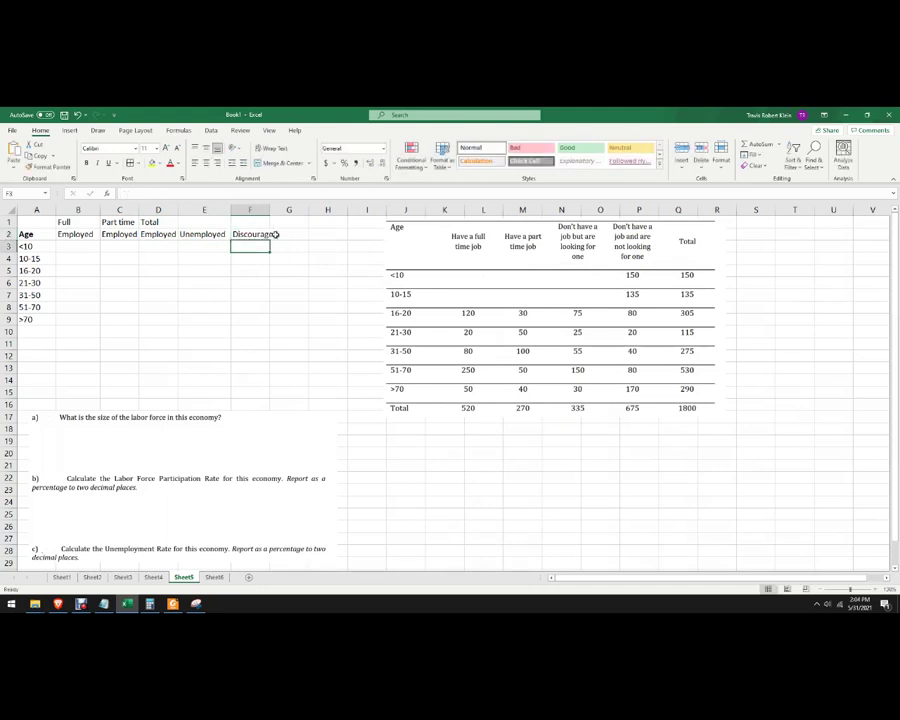
drag(269, 211, 281, 211)
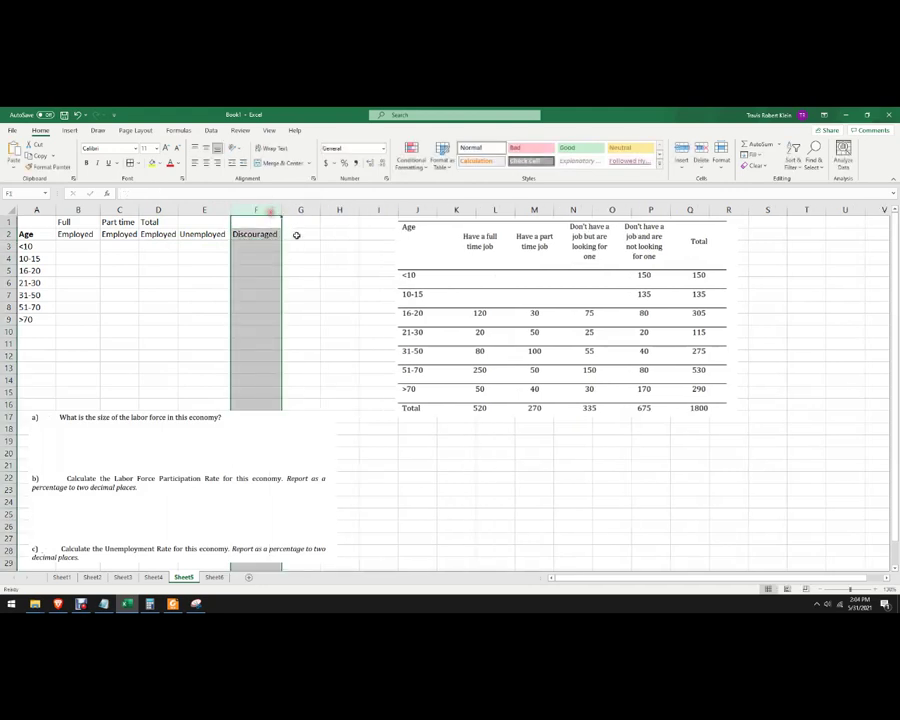
Step: Enter the heading Total in cell G2, beside the Discouraged heading
click(300, 234)
text(Total)
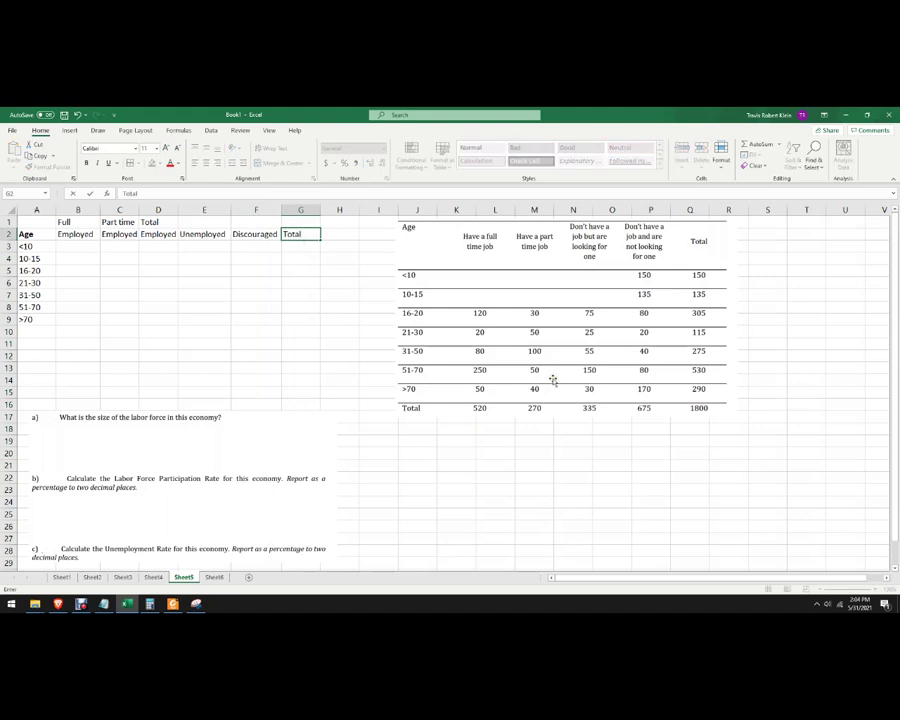
key(Return)
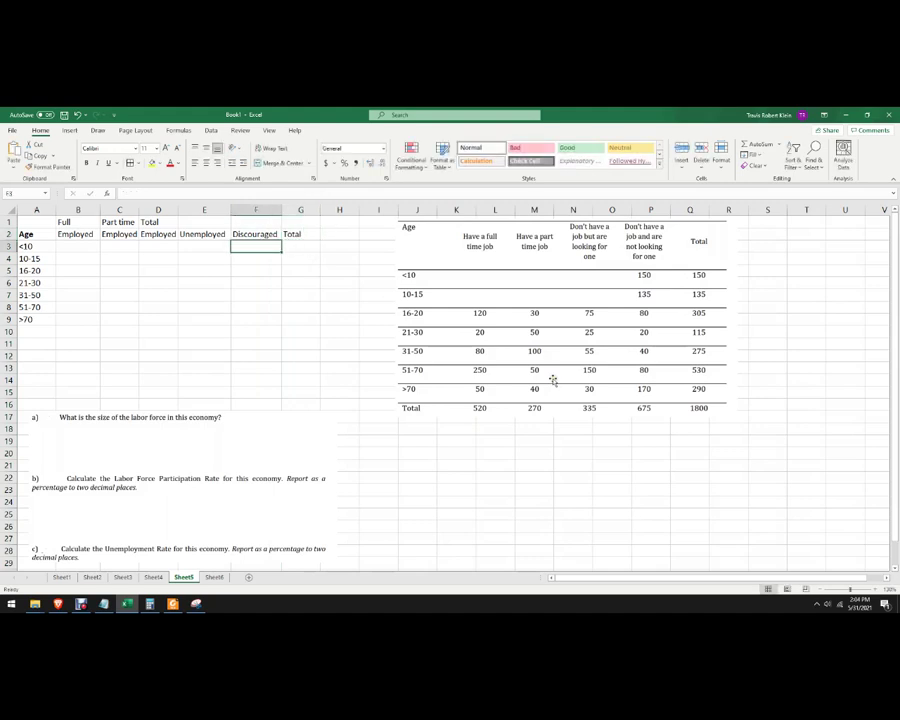
Step: Fill the Discouraged column in F3 to F9 with 150, 135, 80, 20, 40, 80 and 170
text(150)
key(Return)
text(135)
key(Return)
text(80)
key(Return)
text(20)
key(Return)
text(40)
key(Return)
text(80)
key(Return)
text(17)
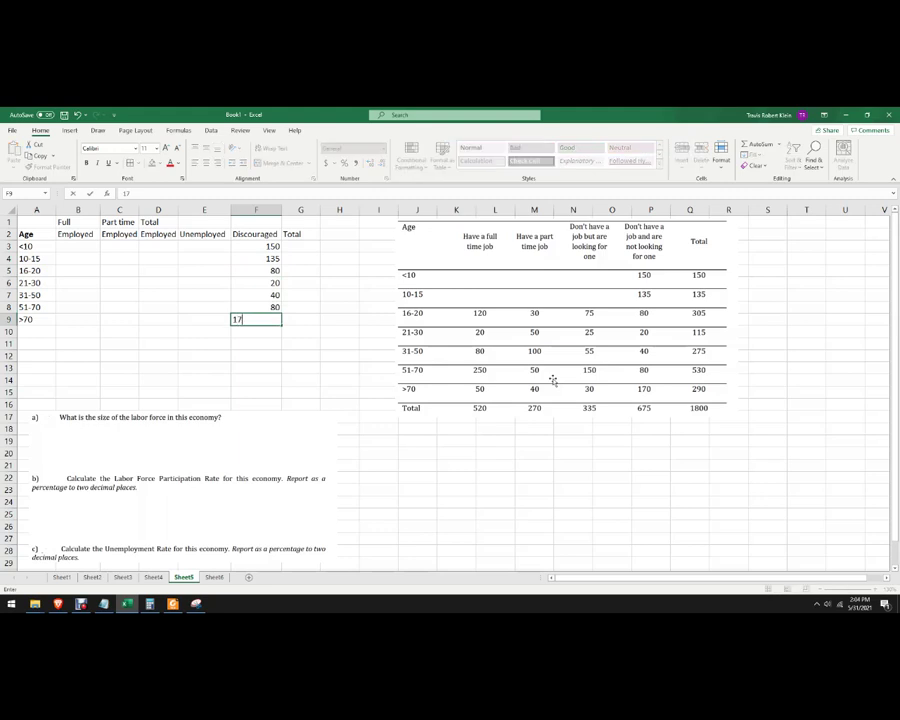
text(0)
key(Return)
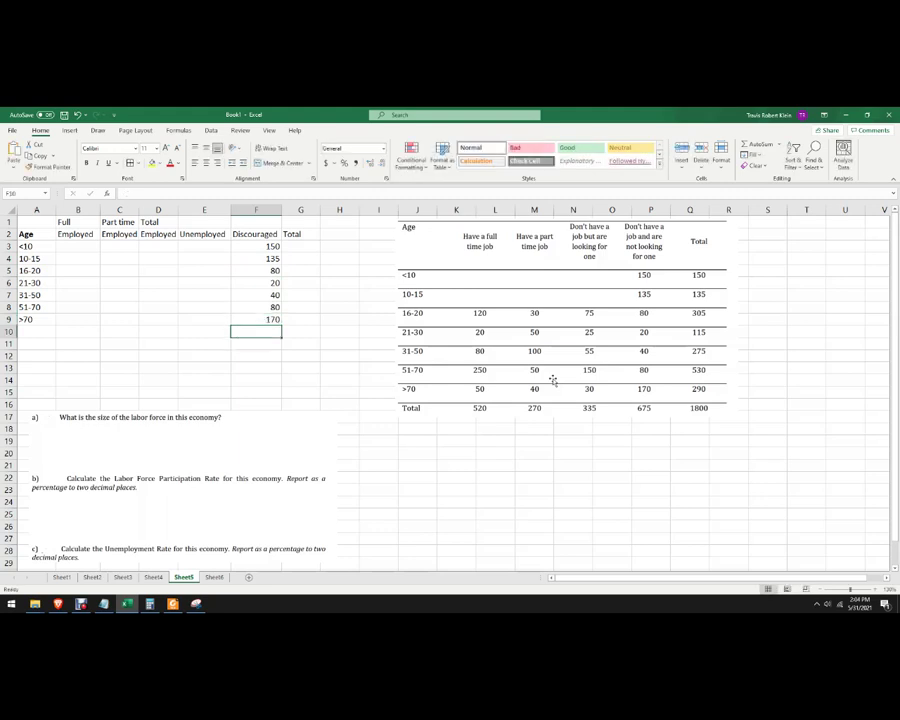
Step: Enter 0 for full and part time employed in the <10 and 10-15 rows, cells B3 to C4
key(Up)
key(Left)
key(Up)
key(Left)
key(Up)
key(Up)
key(Up)
key(Up)
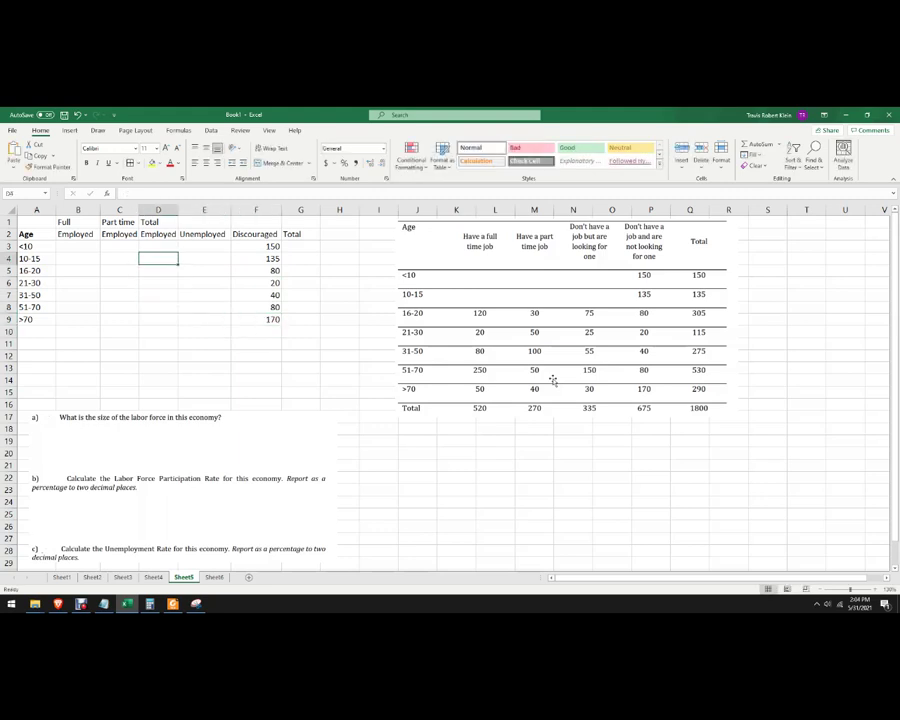
key(Up)
key(Left)
key(Left)
text(0)
key(Right)
text(0)
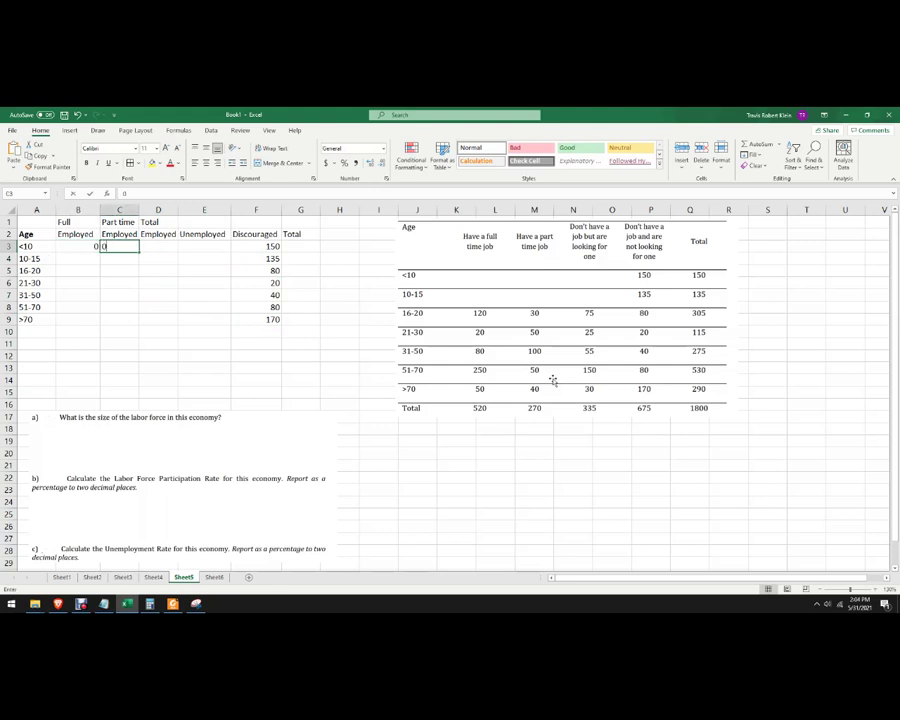
key(Down)
text(0)
key(Left)
text(0)
key(Right)
key(Right)
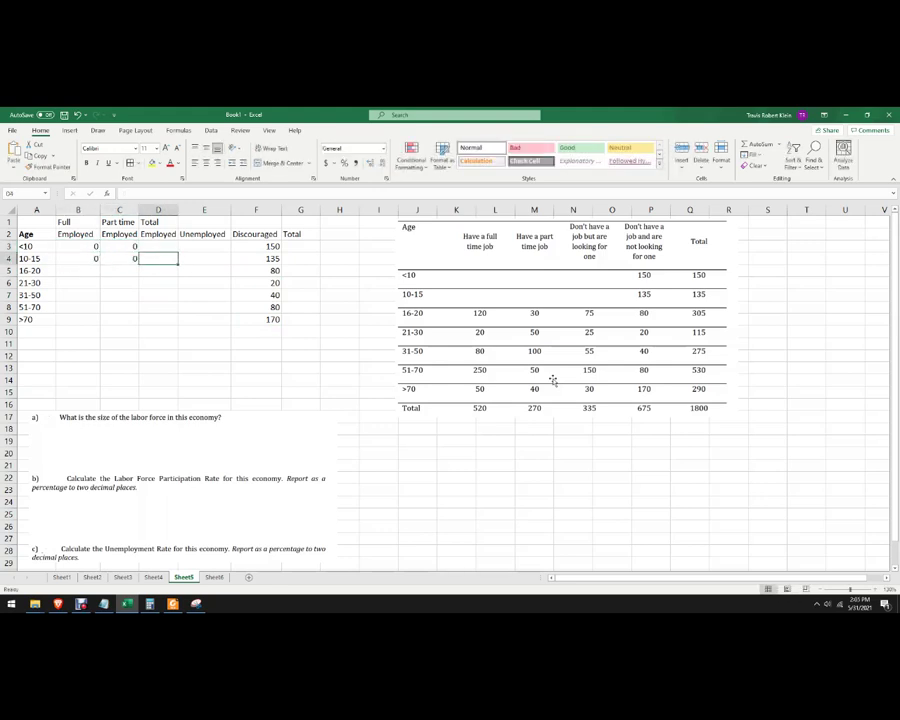
Step: Enter 0 as total employed for the <10 and 10-15 age groups in D3 and D4
text(0)
key(Up)
text(0)
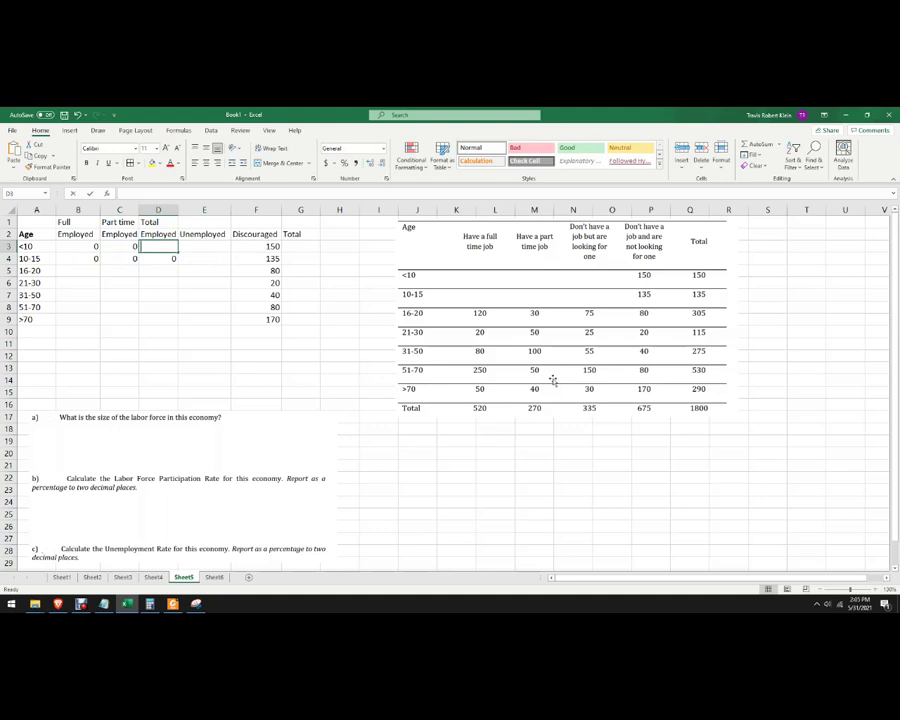
key(Right)
Step: Enter 0 as unemployed for the <10 and 10-15 age groups in E3 and E4
text(0)
key(Escape)
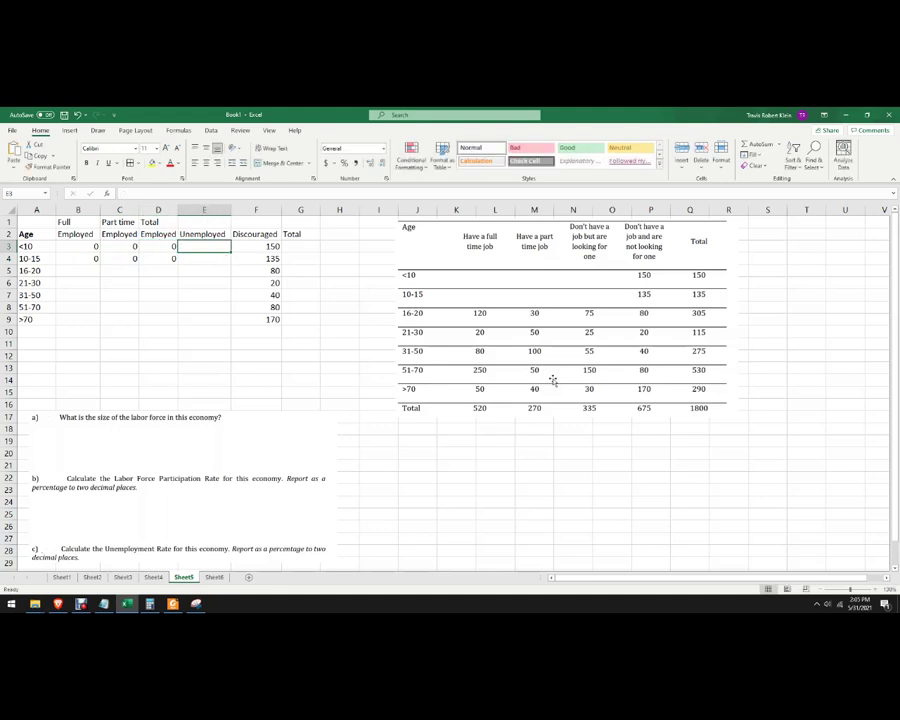
text(0)
key(Return)
text(0)
key(Return)
Step: Calculate total employed in D3 with =B3+C3 and fill the formula down to D9
click(160, 245)
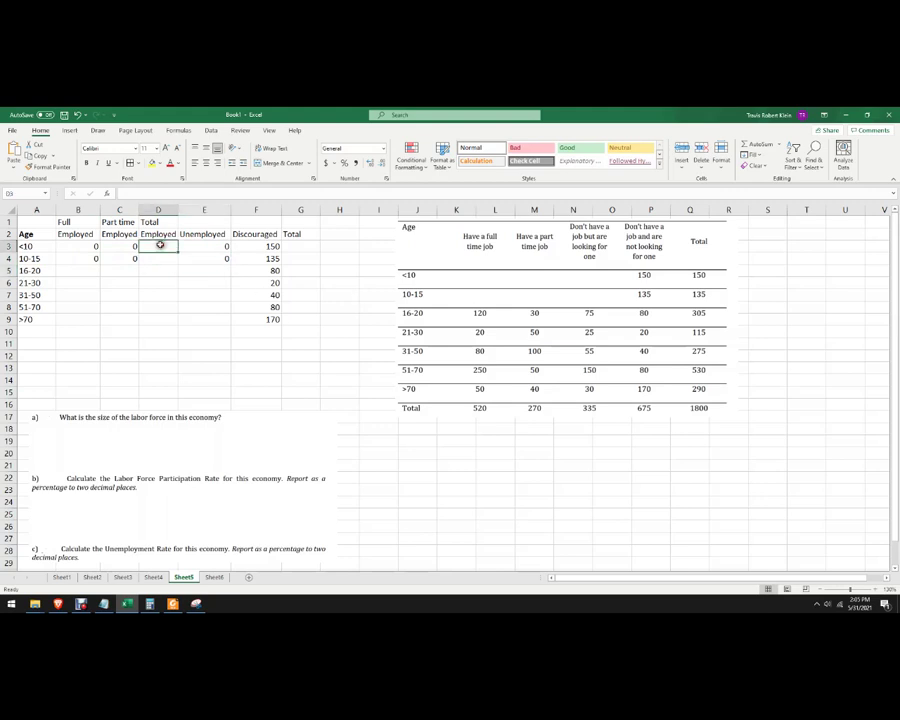
text(=)
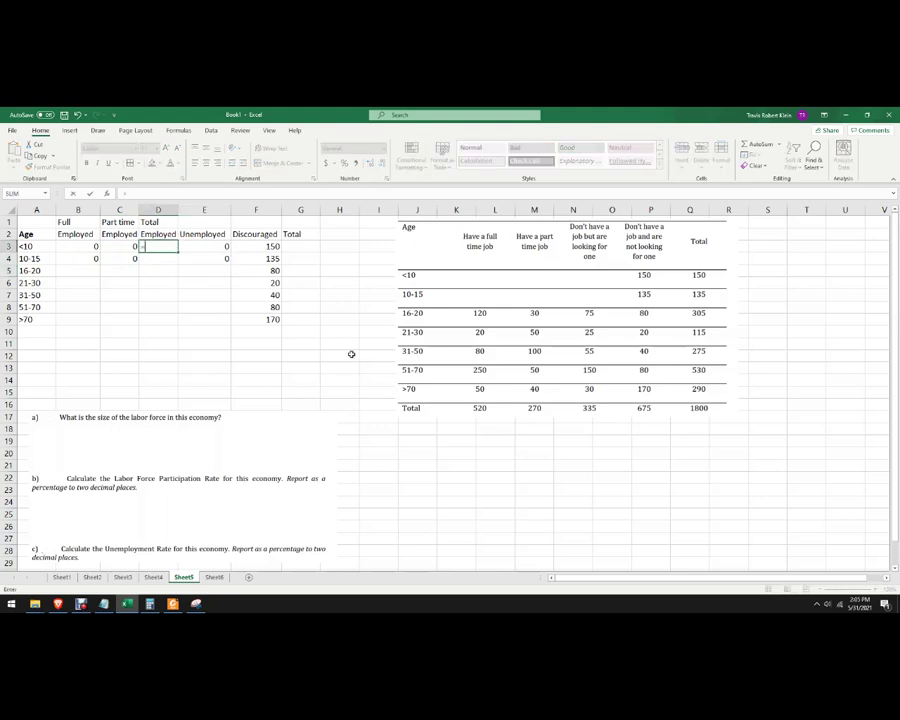
click(77, 246)
text(+)
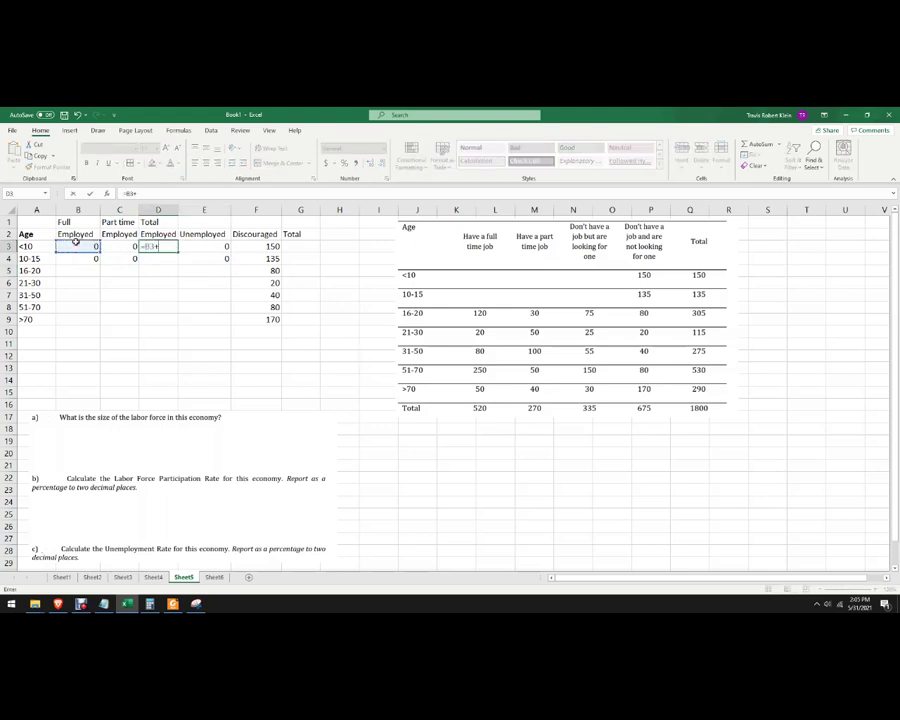
click(119, 246)
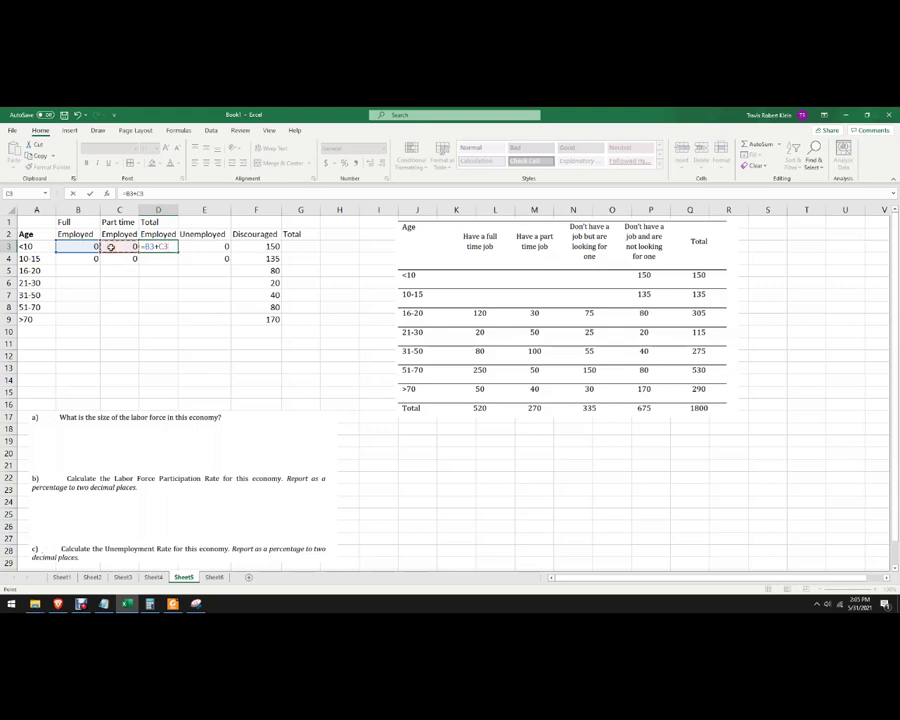
key(Return)
click(165, 246)
drag(177, 252, 176, 324)
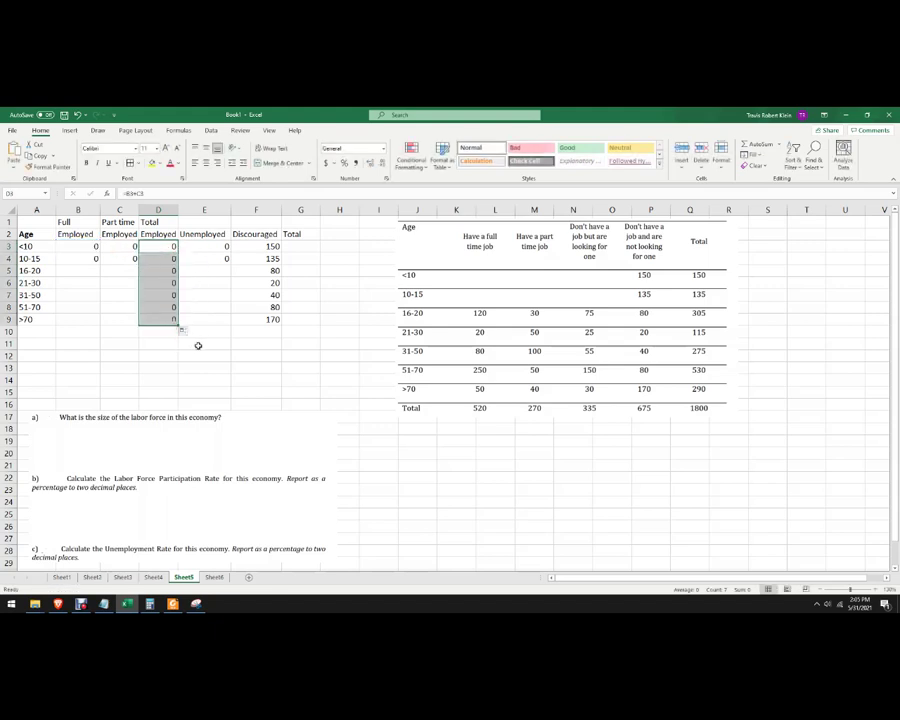
Step: Enter full and part time employed as 120 and 30 for ages 16-20, and 20 and 50 for ages 21-30
click(84, 272)
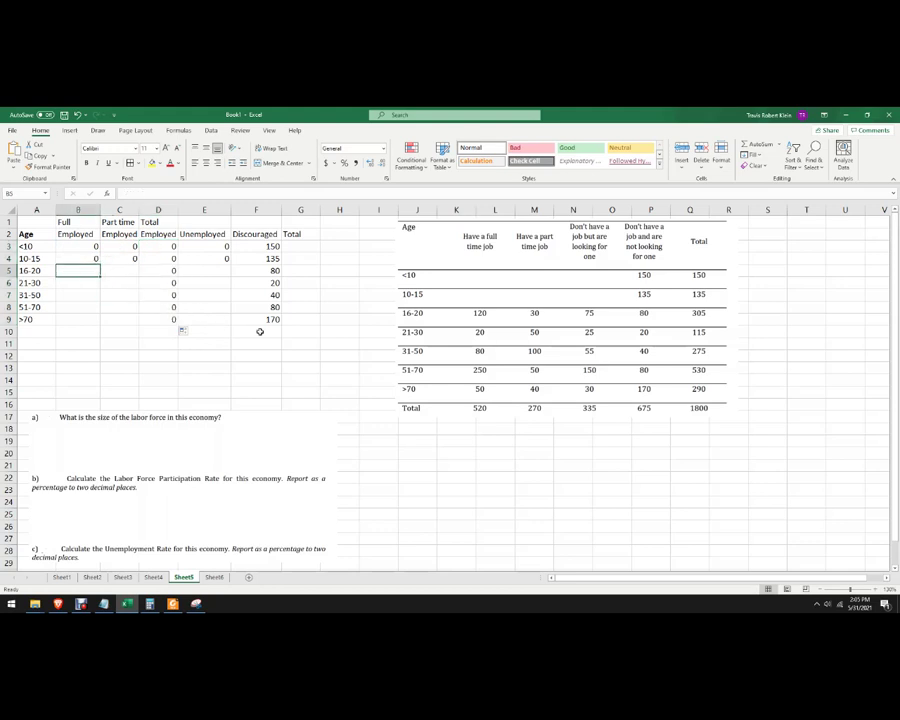
text(120)
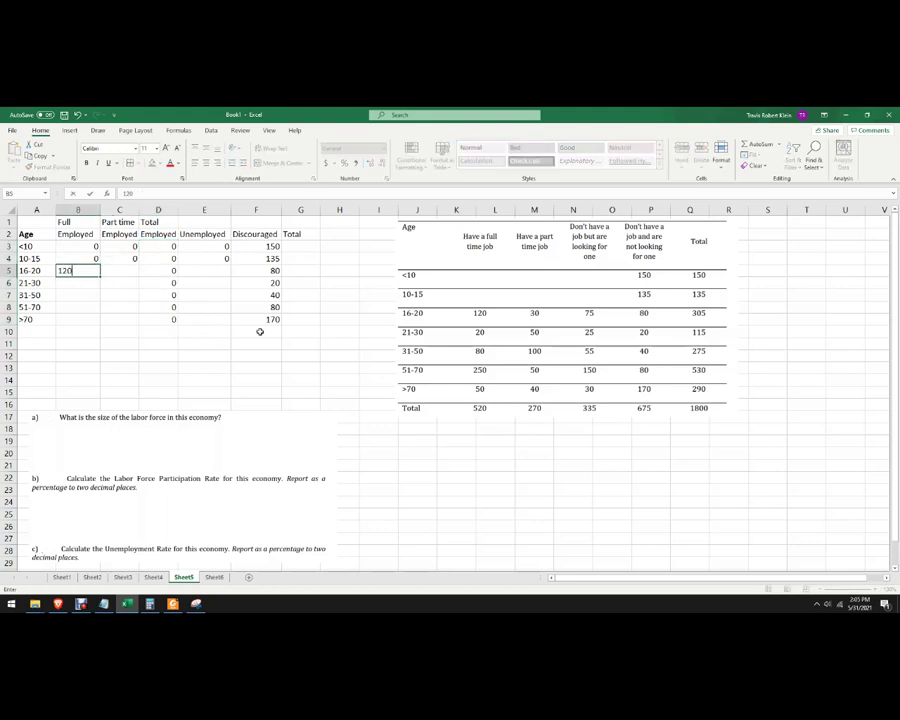
key(Tab)
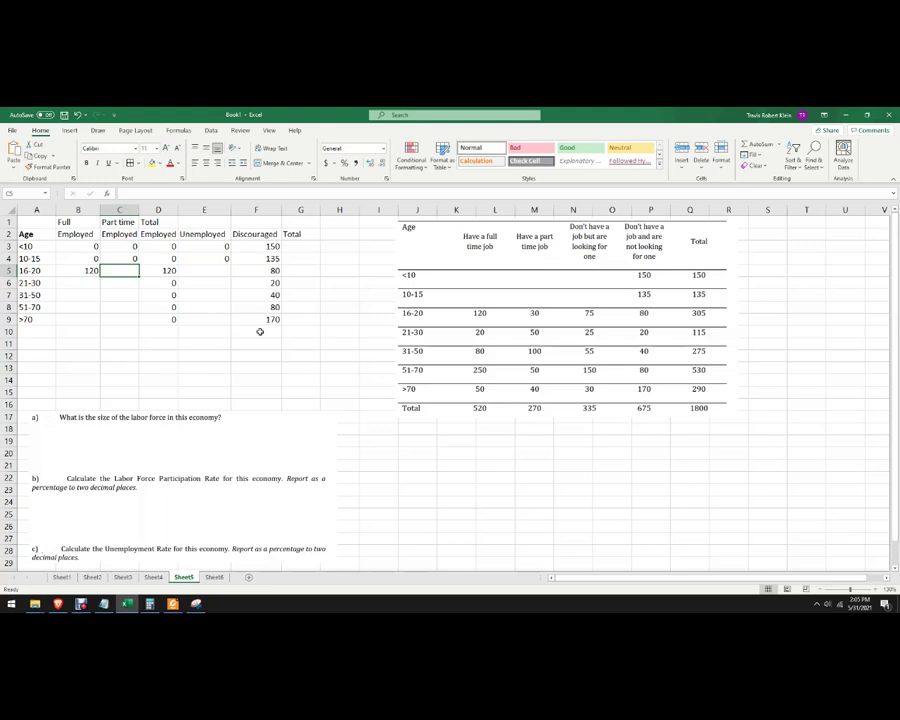
text(30)
key(Return)
text(20)
key(Tab)
text(50)
key(Return)
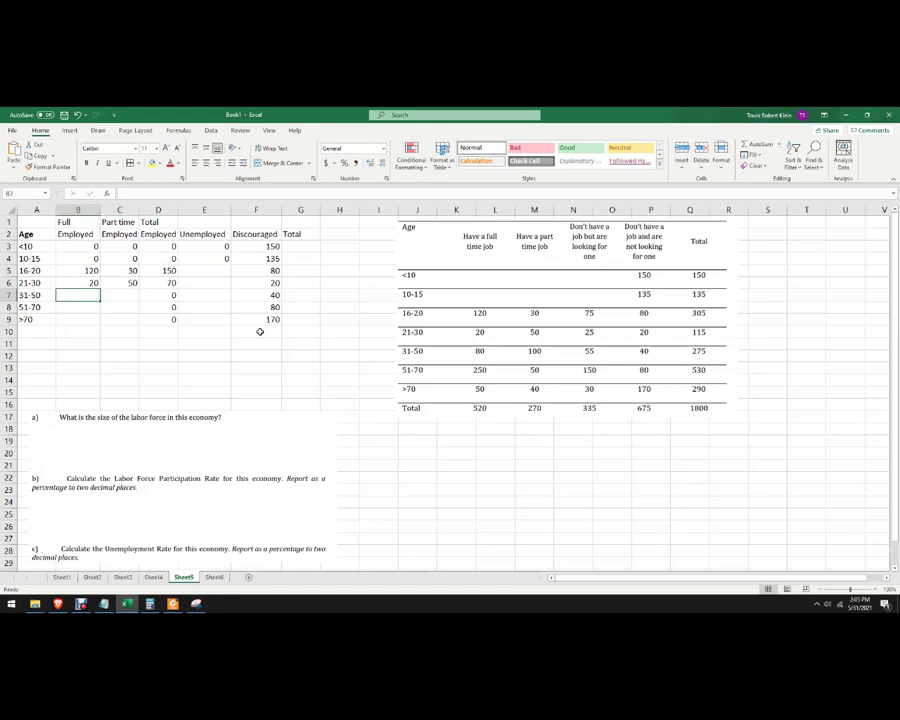
Step: Enter full and part time employed as 80 and 100 for 31-50, 250 and 50 for 51-70, and 50 and 40 for >70
text(80)
key(Tab)
text(100)
key(Return)
text(250)
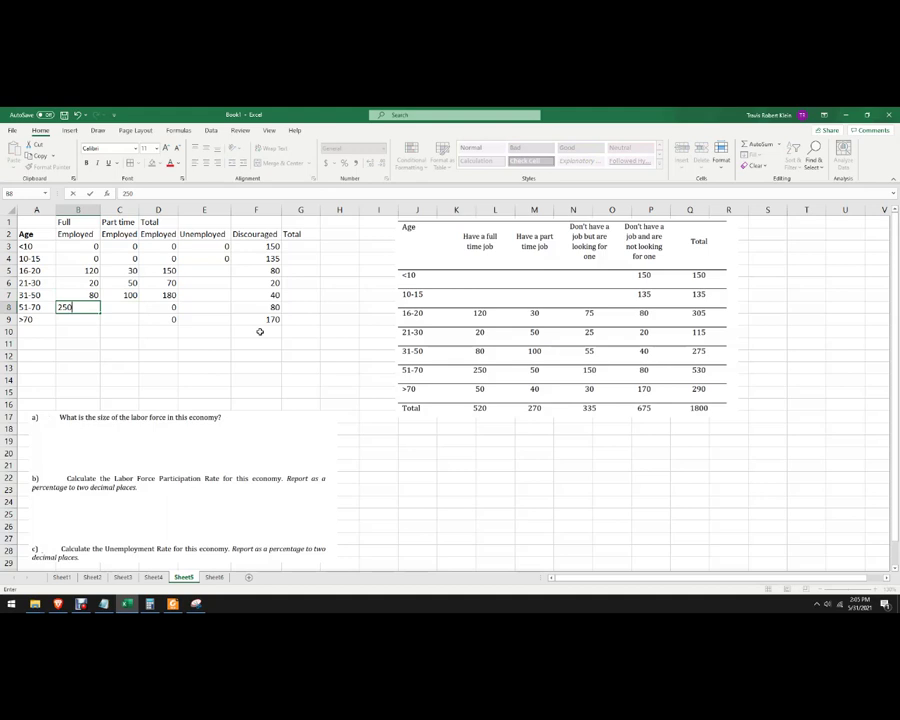
key(Tab)
text(50)
key(Return)
text(50)
key(Tab)
text(40)
key(Tab)
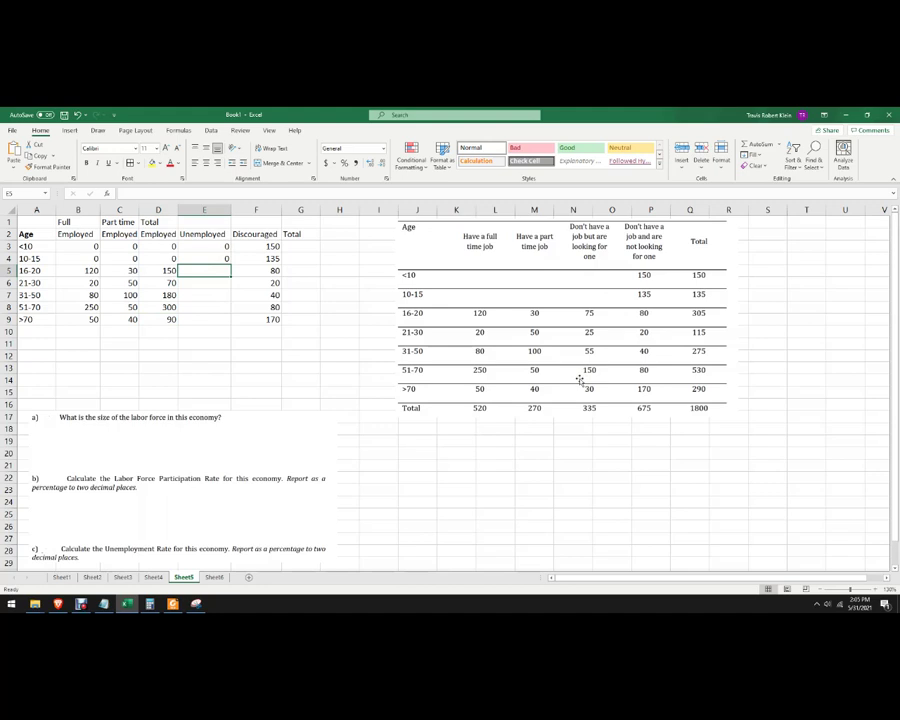
Step: Fill the Unemployed column in E5 to E9 with 75, 25, 55, 150 and 30
text(7)
key(Return)
text(2)
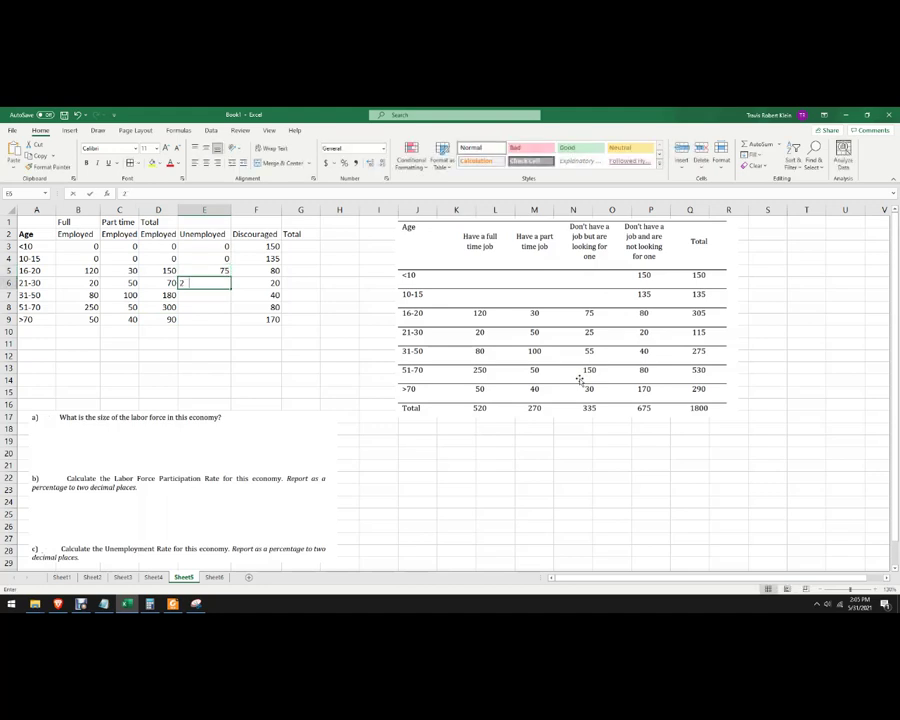
text(5)
key(Return)
text(55)
key(Return)
text(150)
key(Return)
text(30)
key(Return)
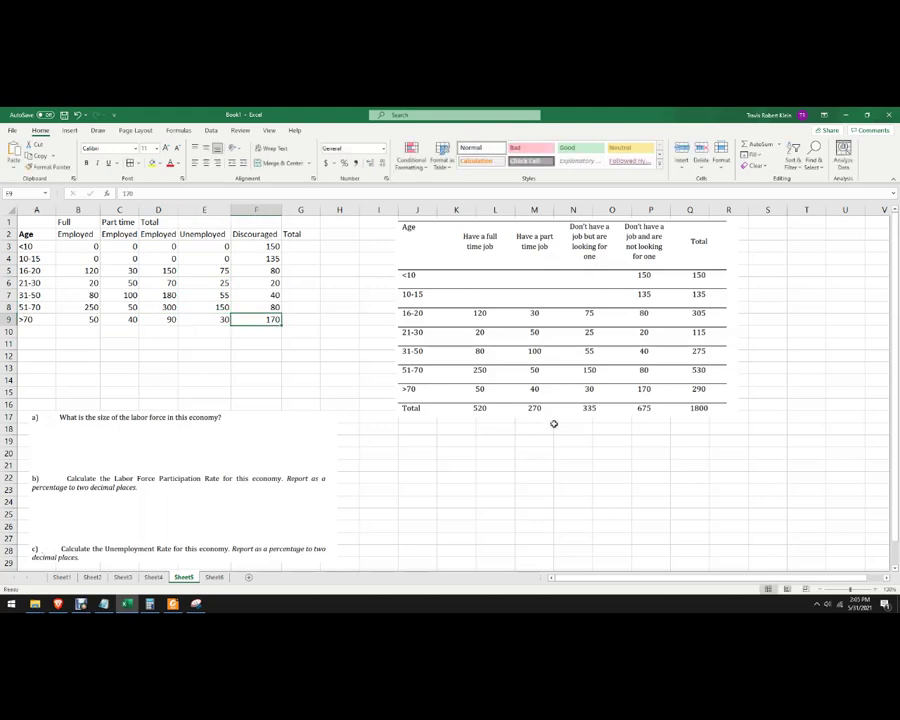
Step: Total the <10 row in G3 with =SUM(B3:F3) and fill the formula down to G9
click(298, 246)
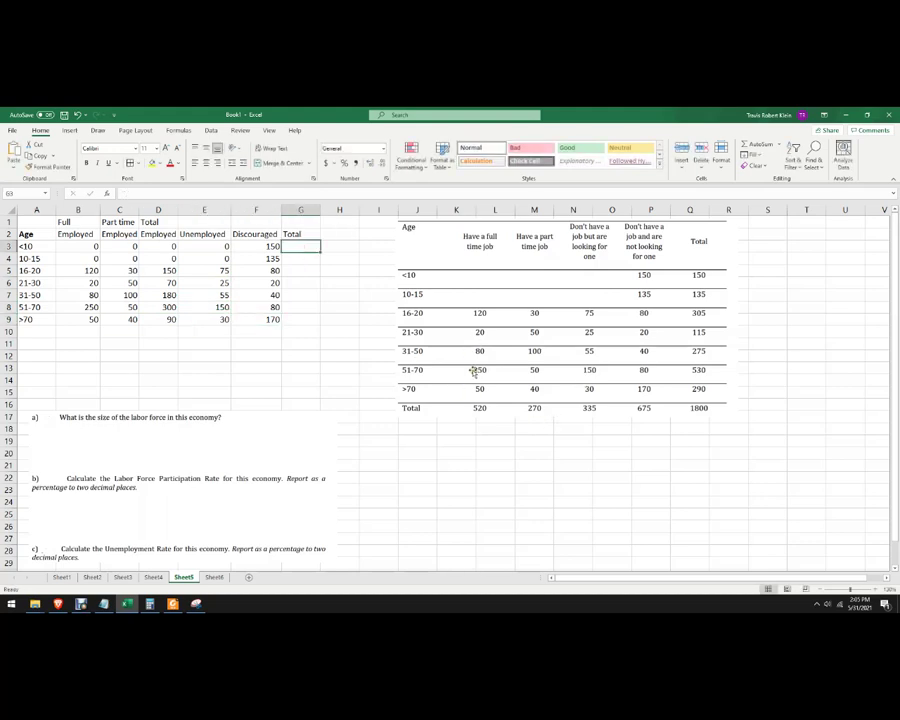
text(=sum)
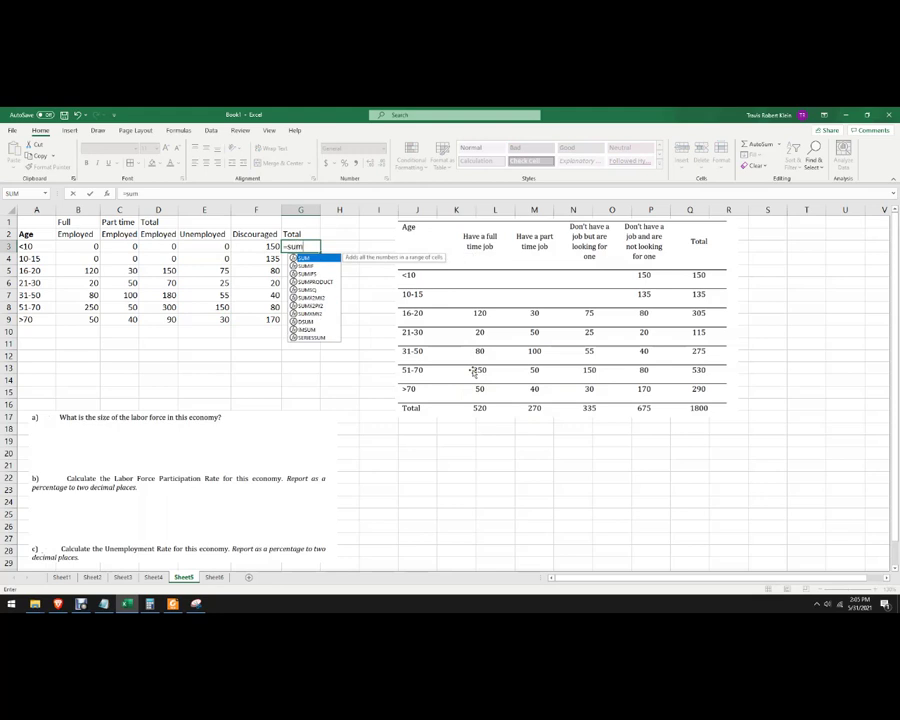
text(()
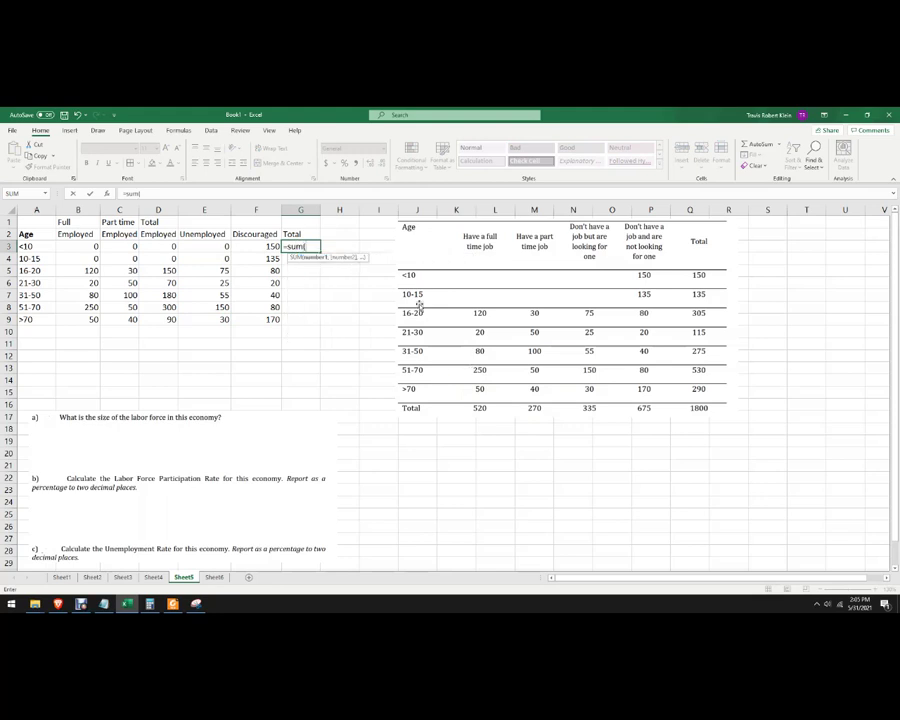
drag(92, 246, 265, 247)
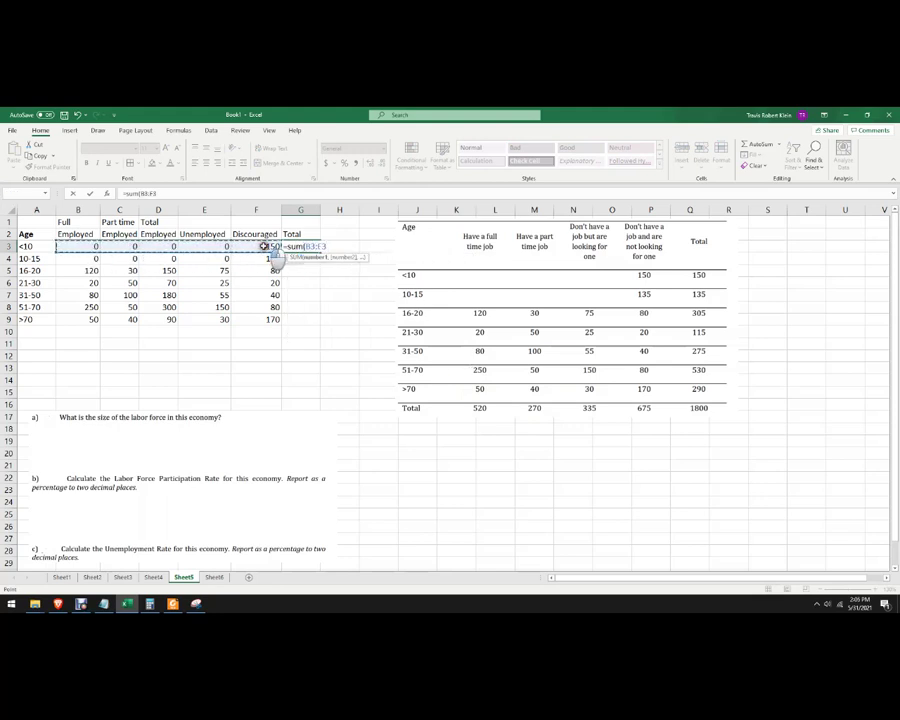
text())
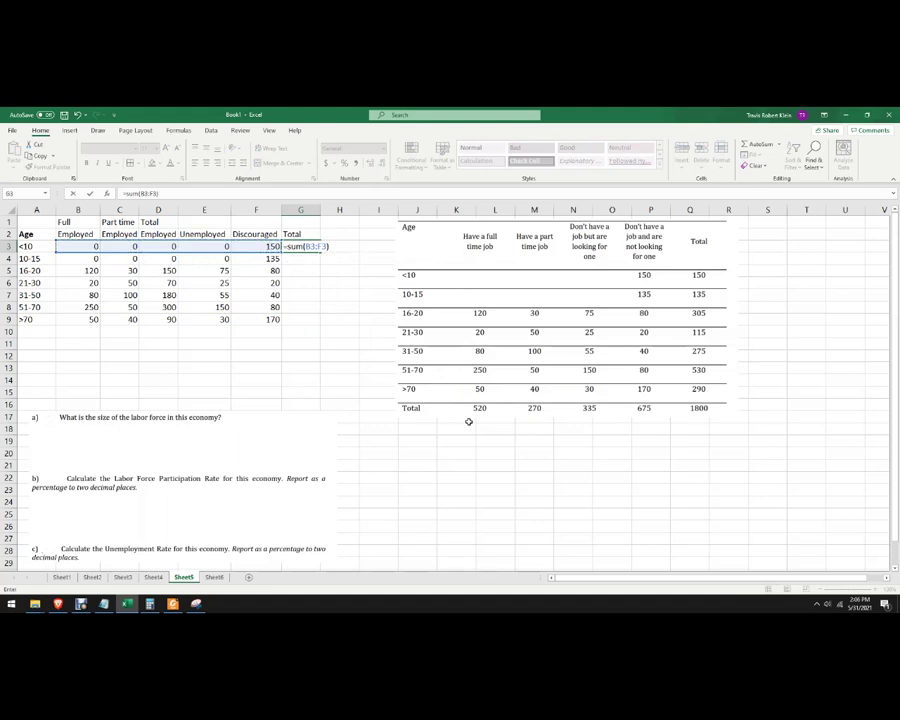
key(Return)
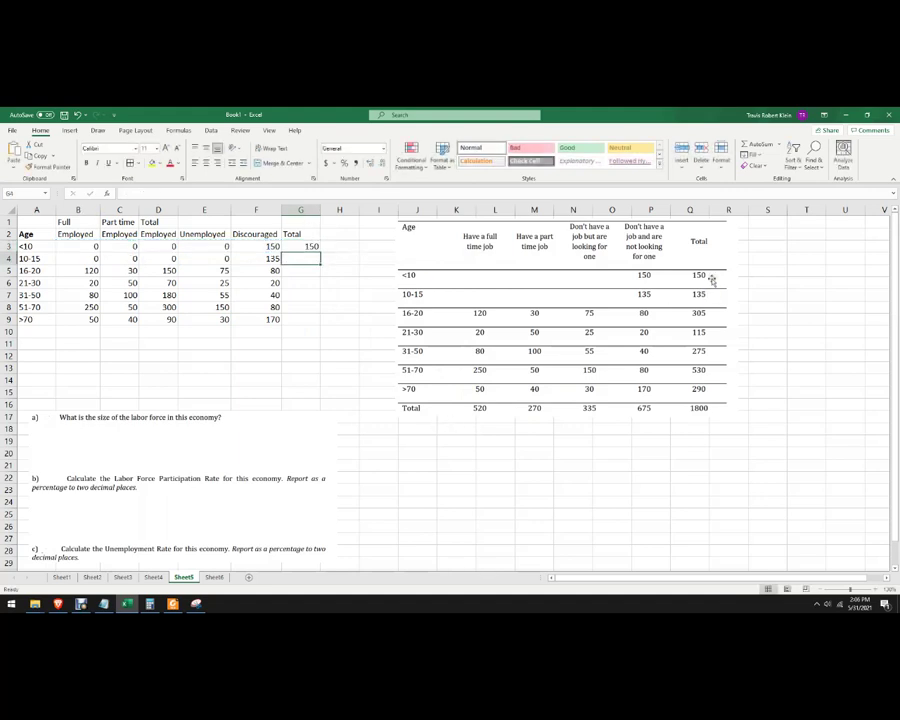
click(306, 246)
drag(320, 253, 318, 325)
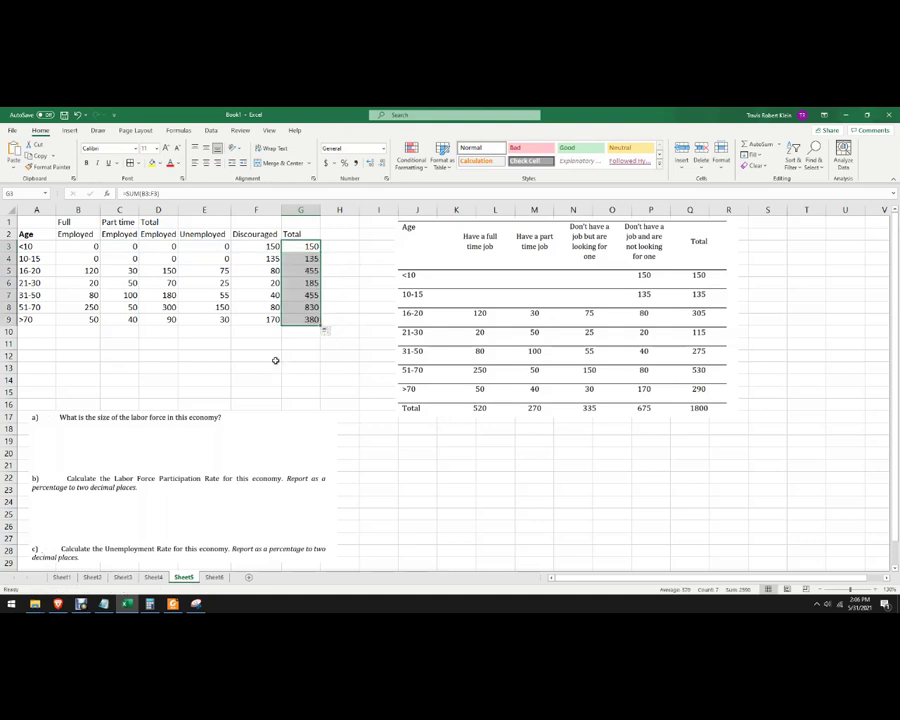
click(287, 356)
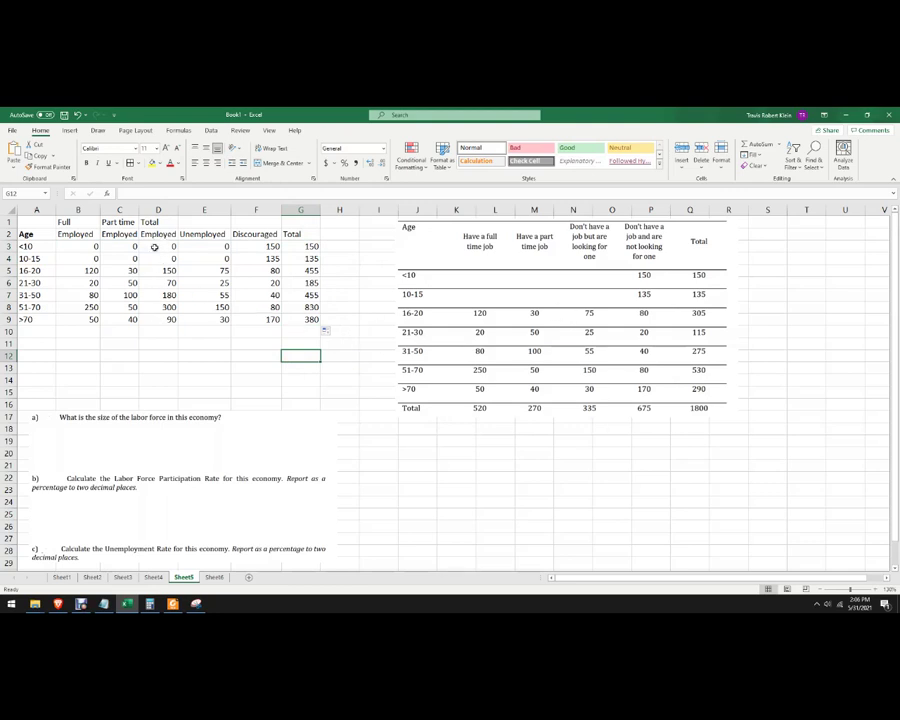
Step: Change the sum range in G3 to D3:F3 and refill the formula down to G9
click(305, 247)
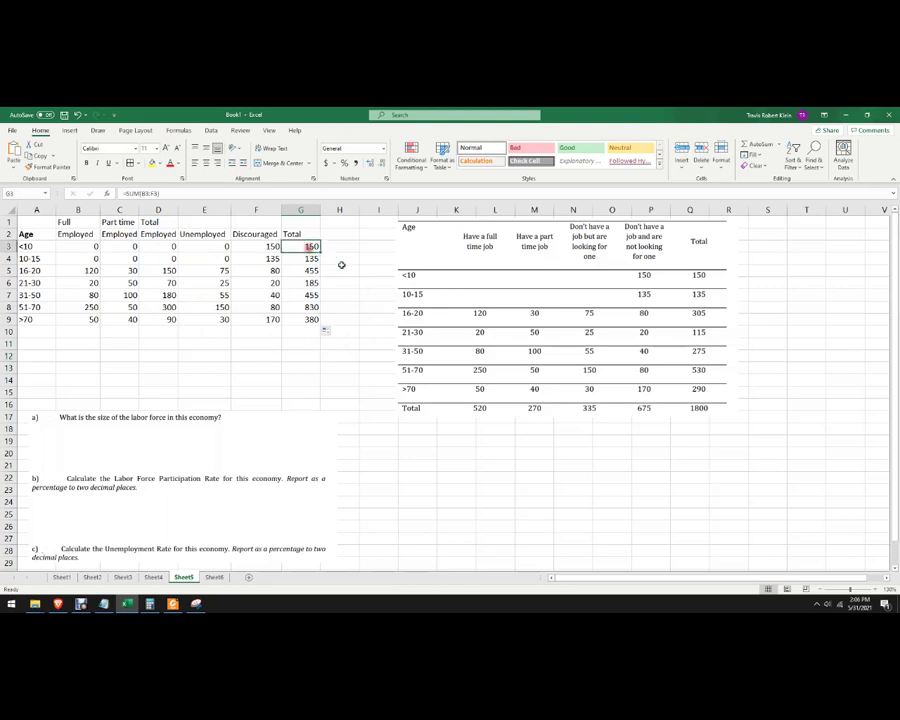
click(146, 193)
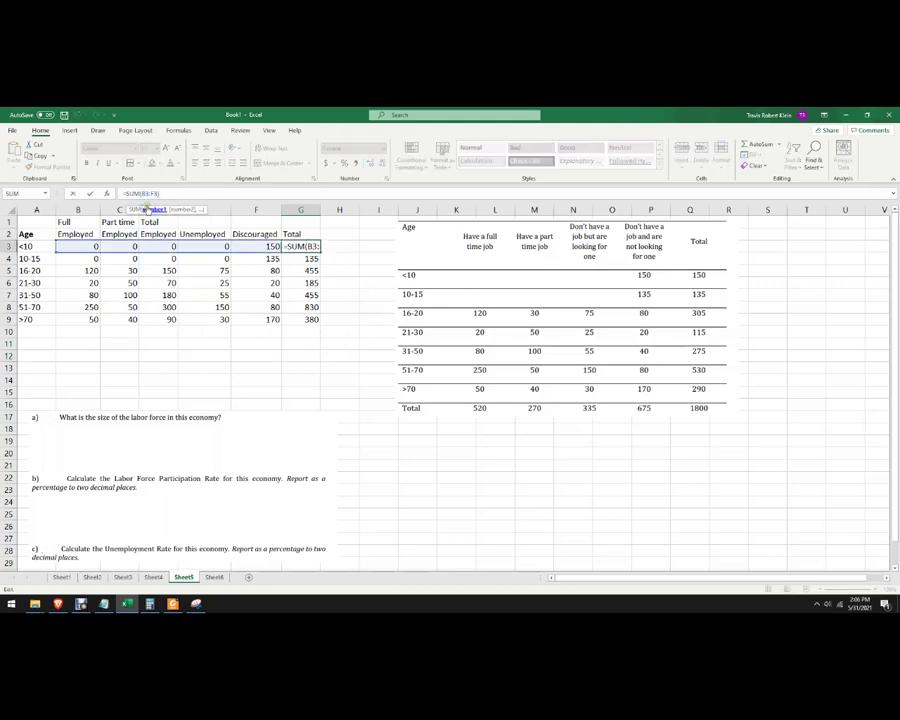
drag(56, 248, 143, 248)
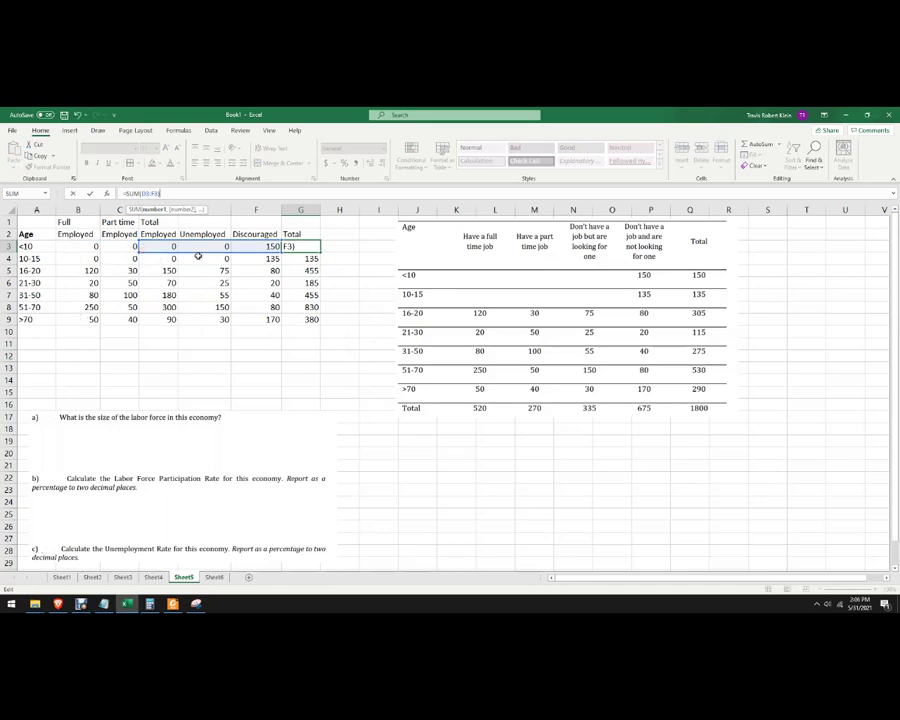
key(Return)
click(305, 247)
drag(320, 252, 322, 322)
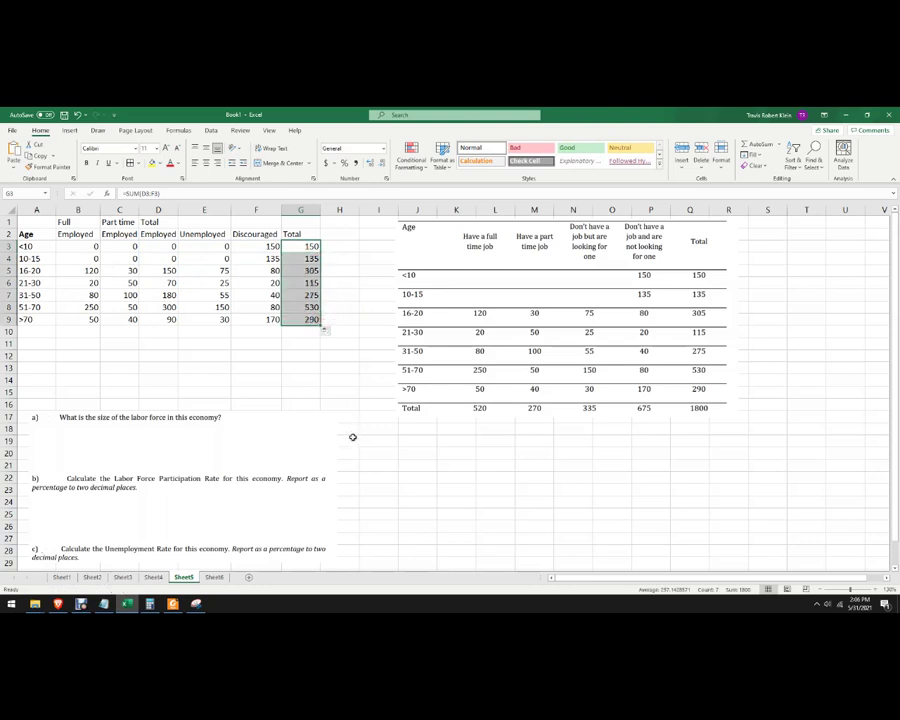
click(350, 354)
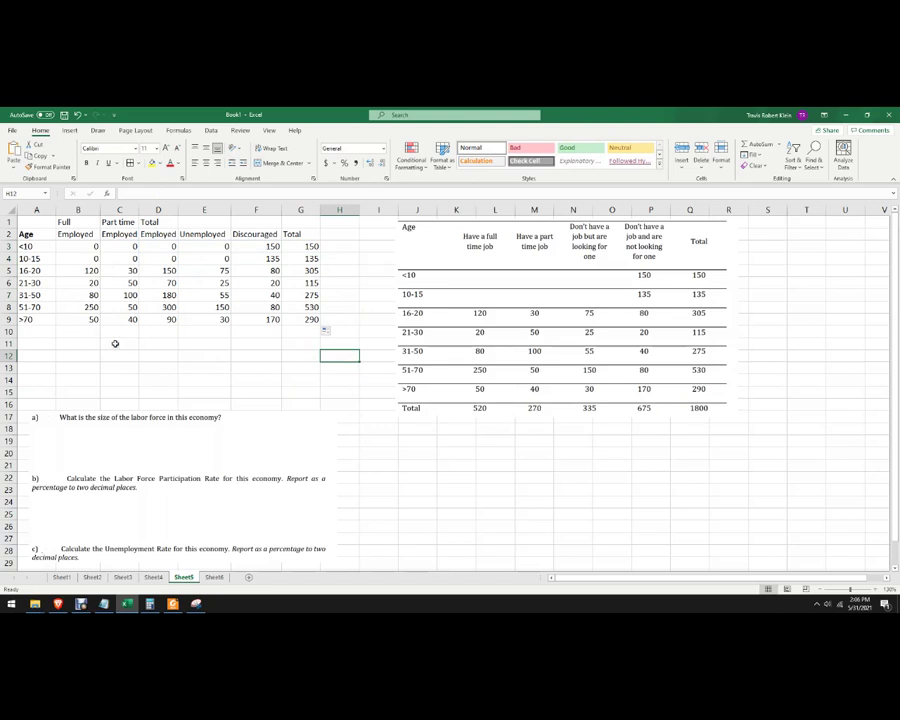
Step: Add a Total row in row 10 with =SUM(B3:B9) in B10, filled across to G10
click(49, 333)
text(Total)
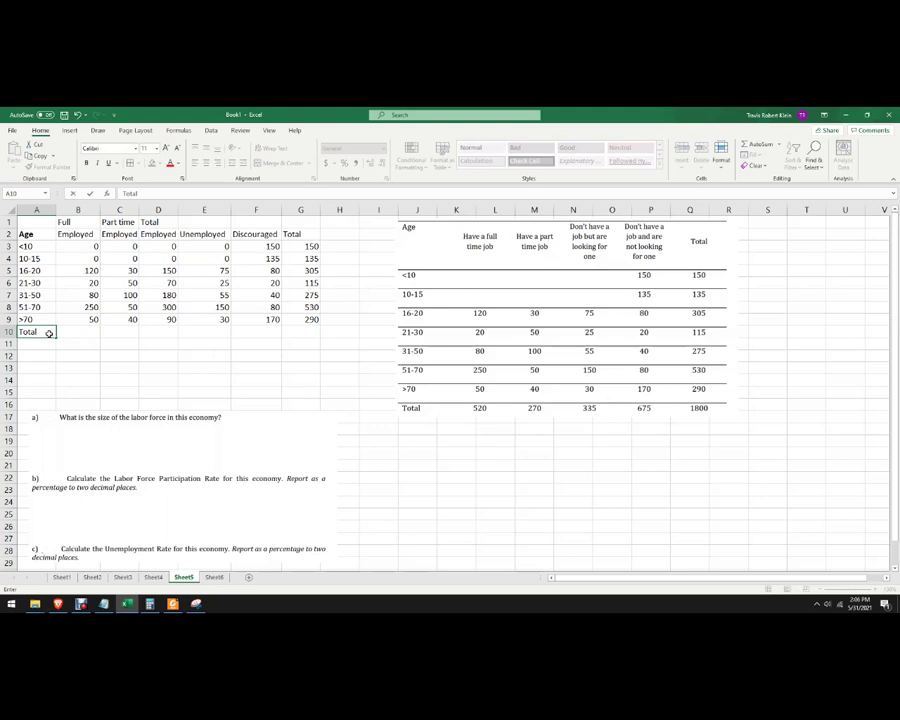
key(Tab)
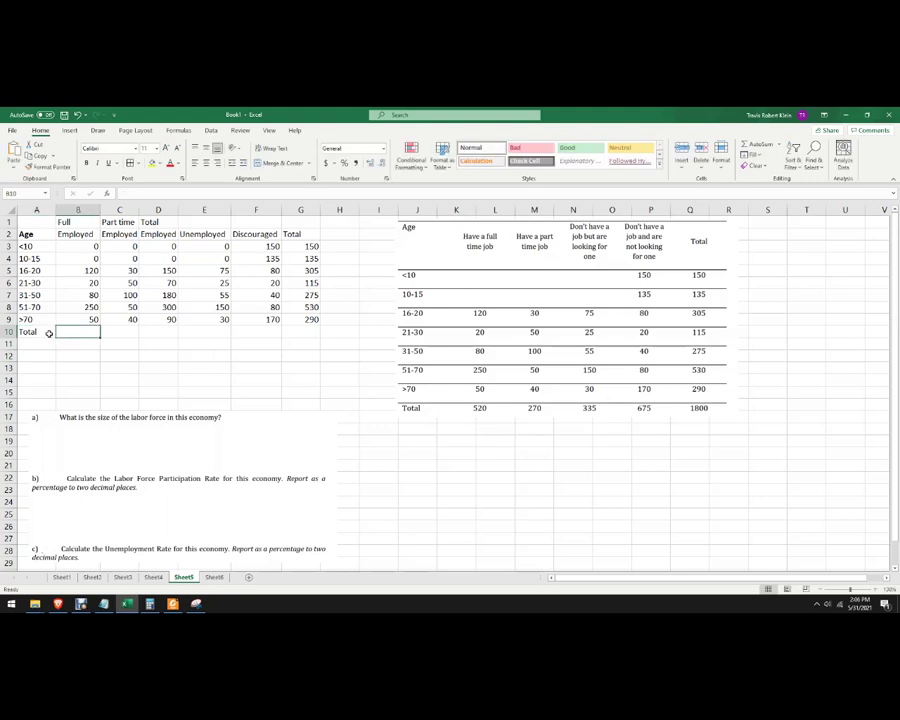
text(=sum()
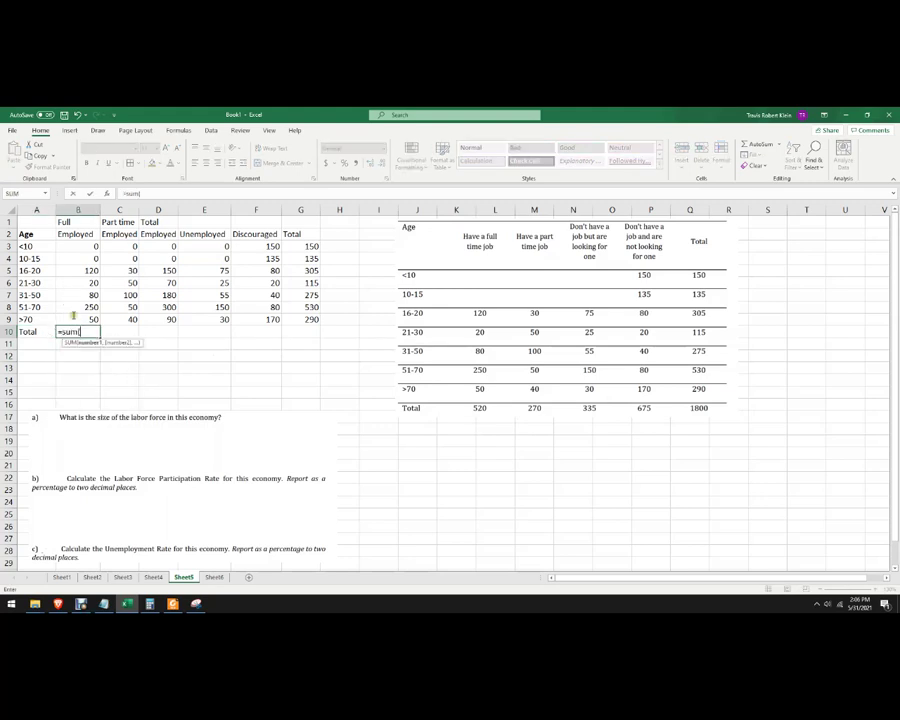
drag(80, 246, 77, 316)
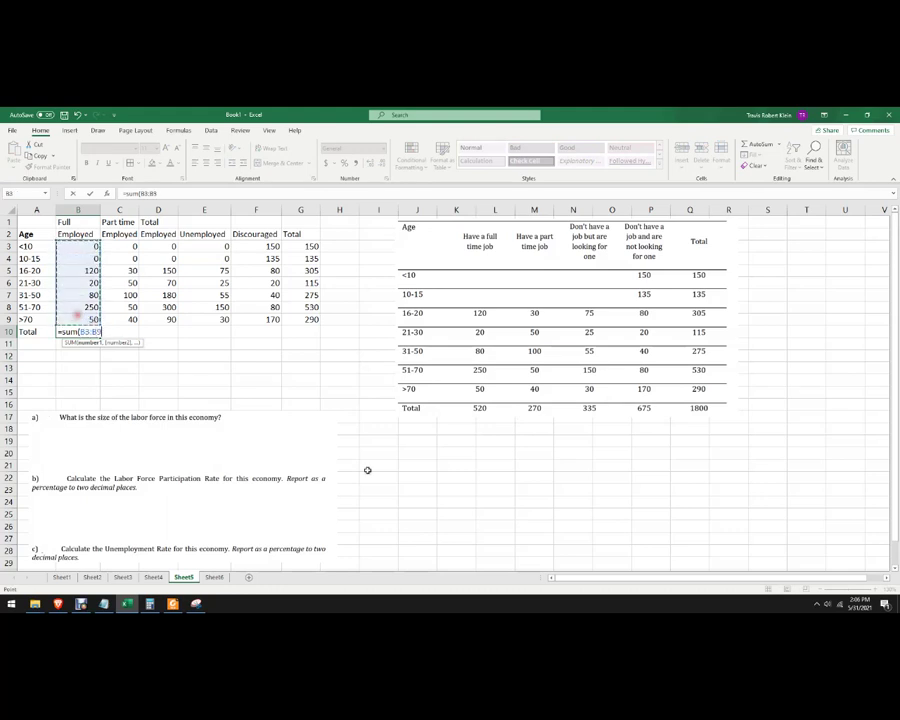
text())
key(Return)
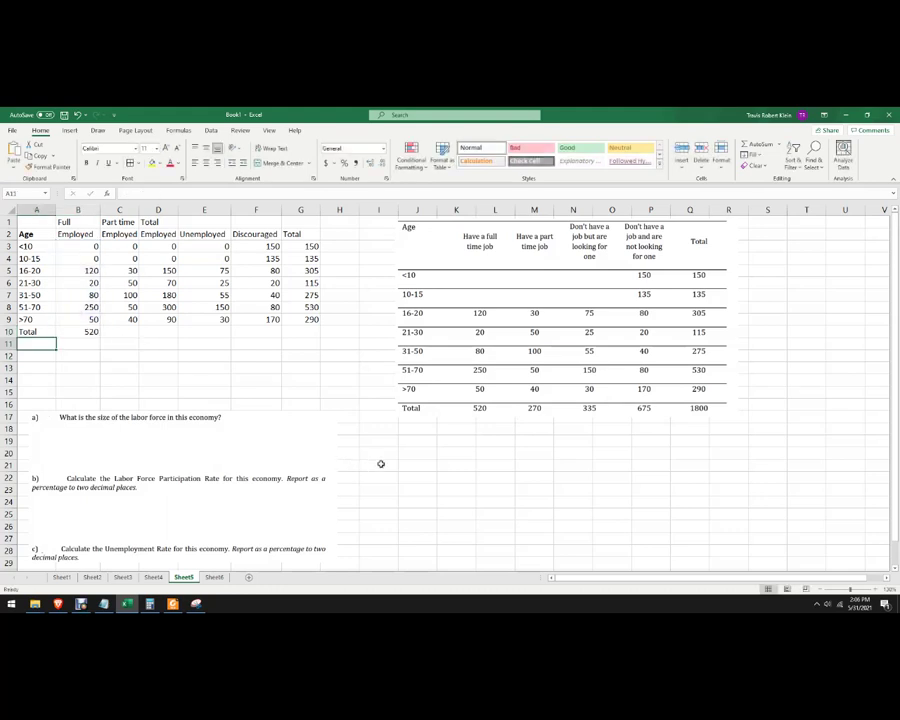
click(95, 332)
drag(100, 339, 311, 339)
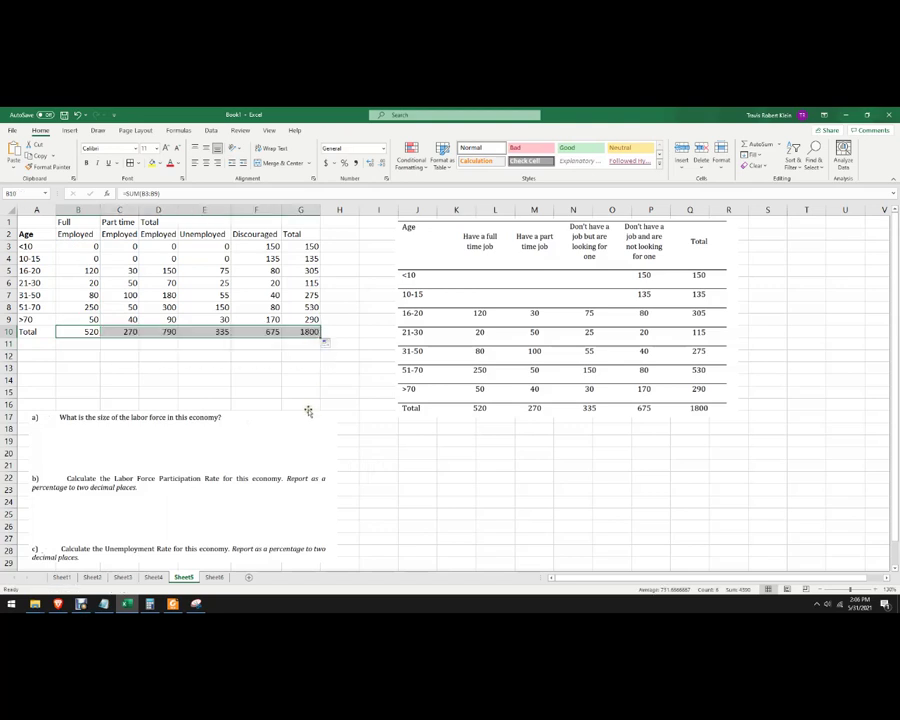
click(305, 405)
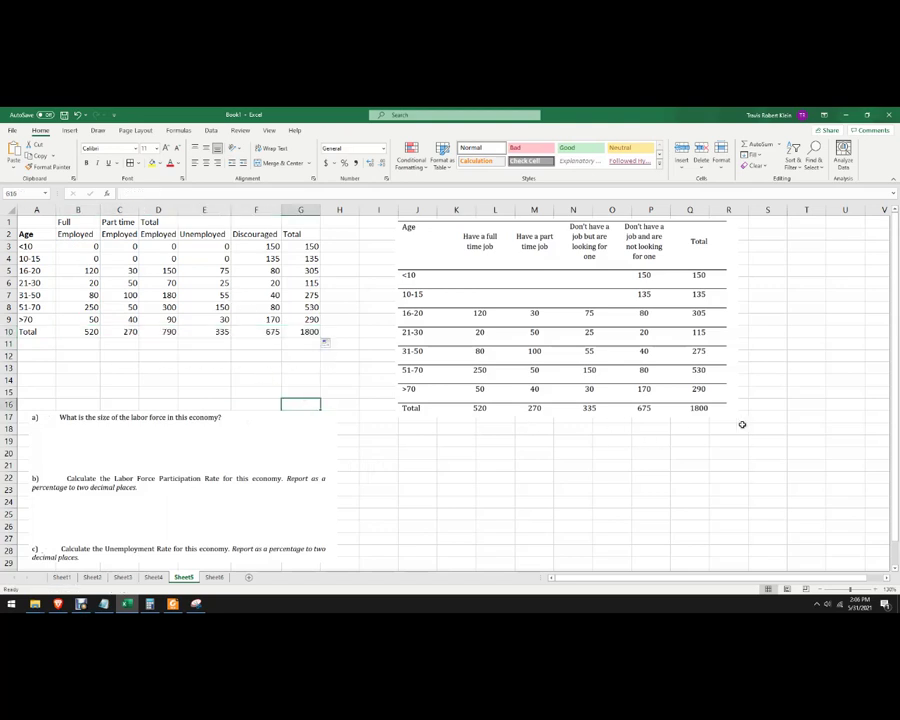
Step: Delete the picture of the source table and move the questions picture up to just below the worksheet table
click(510, 380)
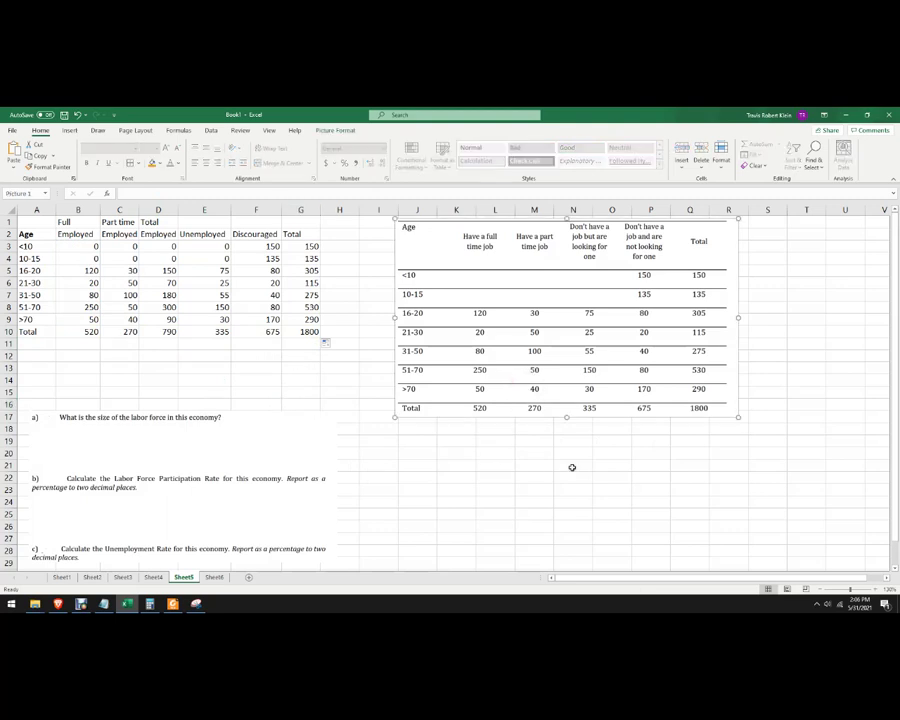
key(Delete)
drag(171, 446, 183, 420)
scroll(194, 418, up, 4)
scroll(190, 454, up, 2)
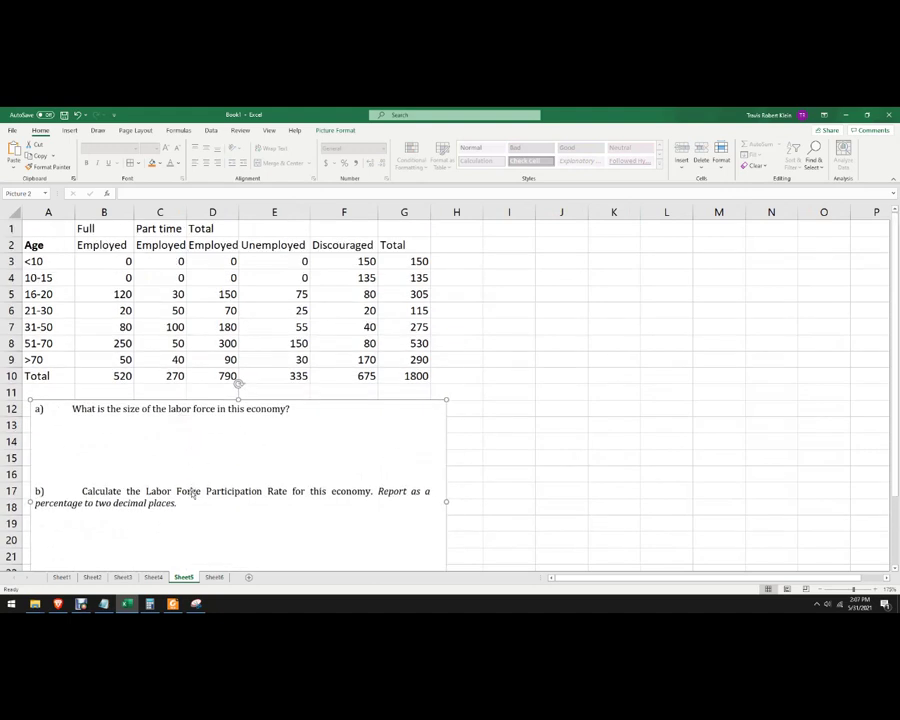
click(553, 424)
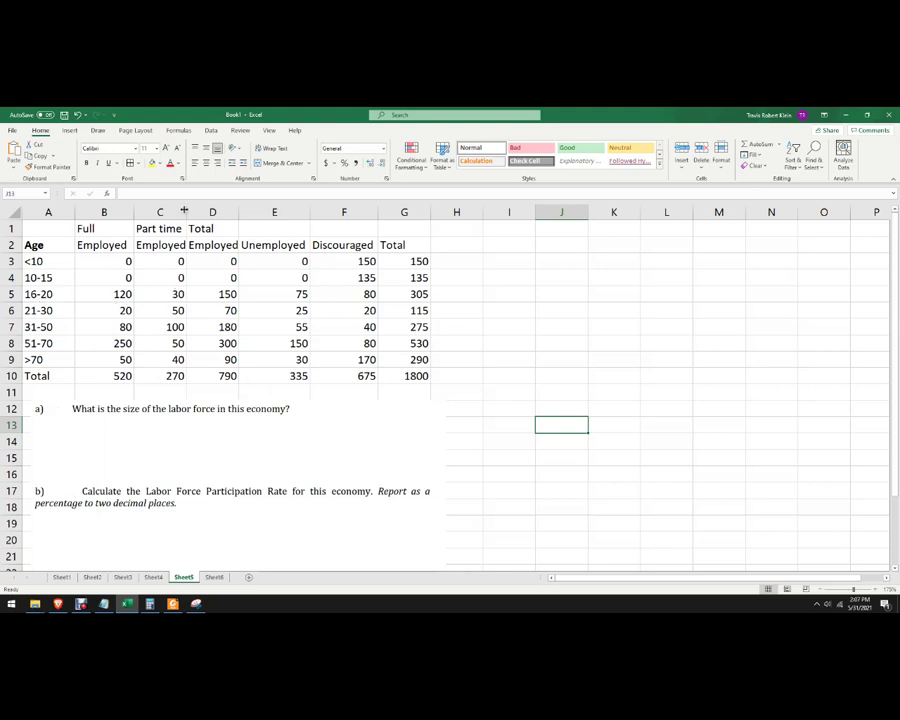
Step: Widen column C slightly and shift the questions picture down to start at row 12
drag(184, 210, 188, 210)
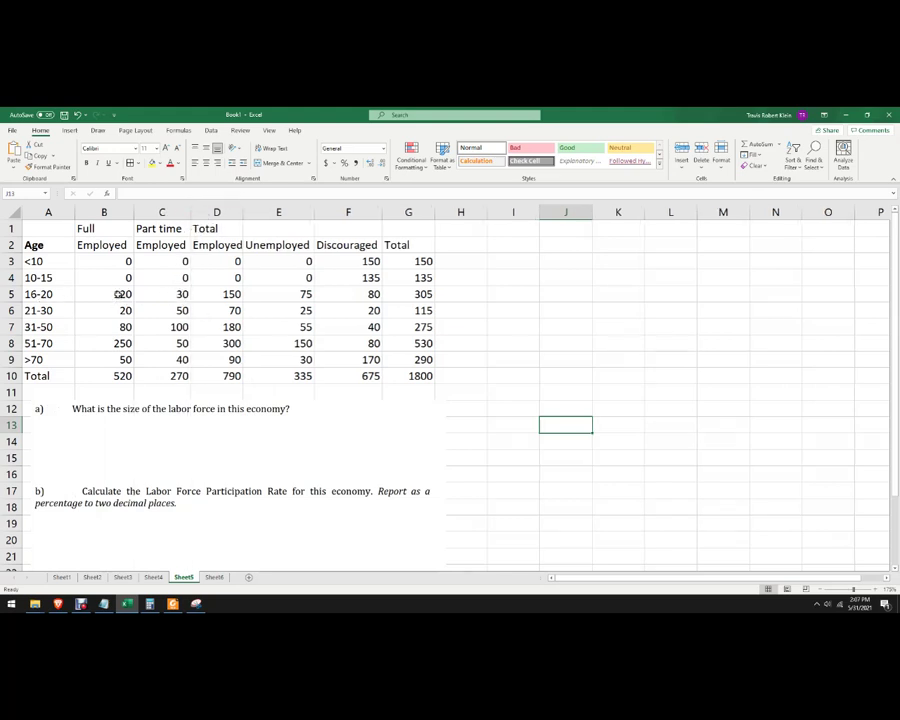
click(241, 295)
drag(237, 293, 305, 300)
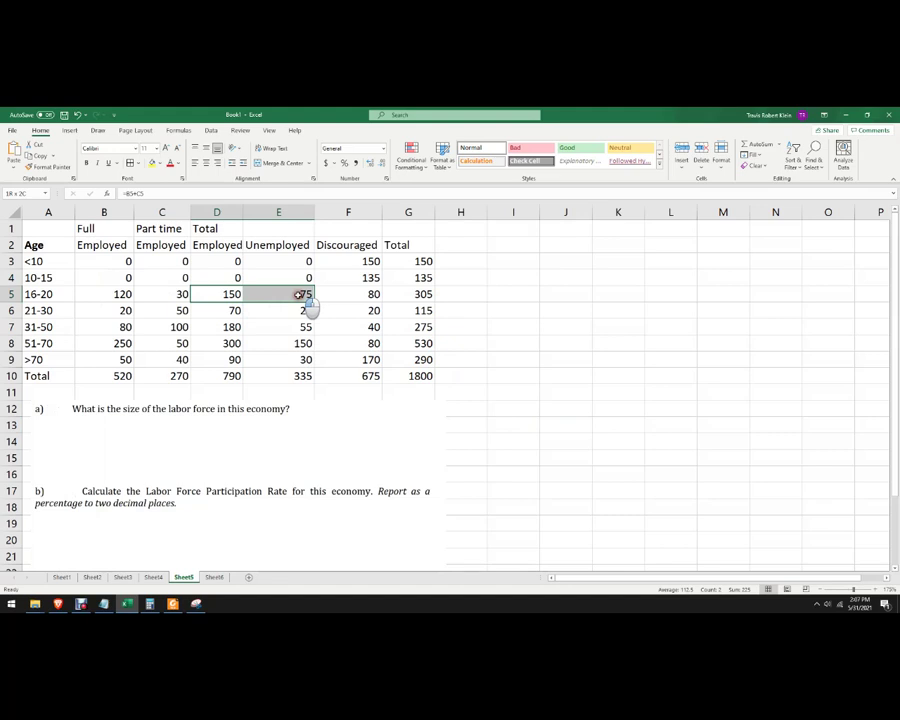
drag(300, 295, 303, 358)
click(232, 377)
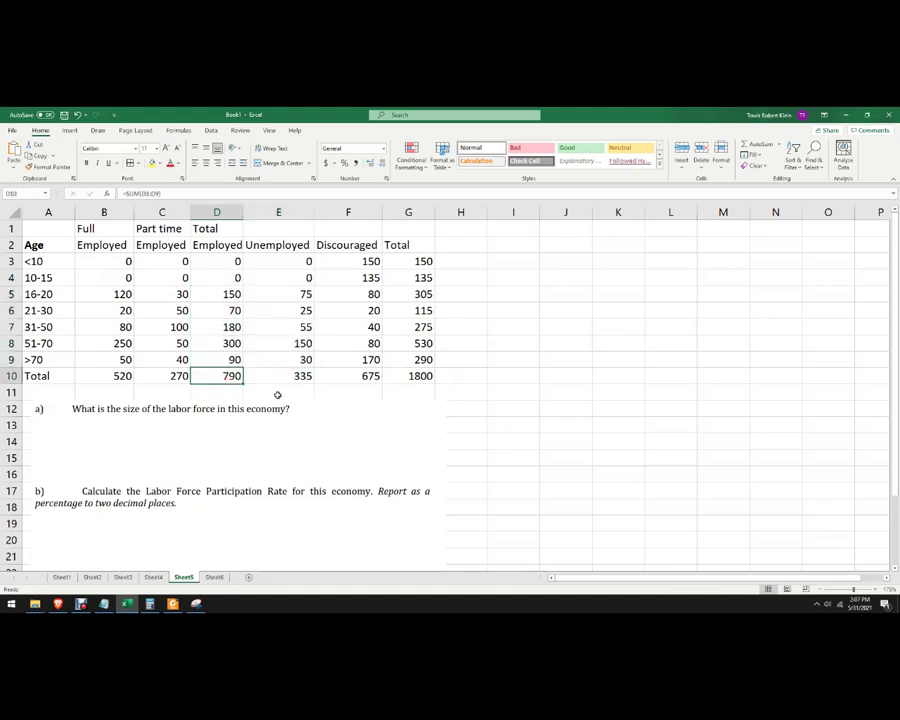
drag(283, 410, 281, 419)
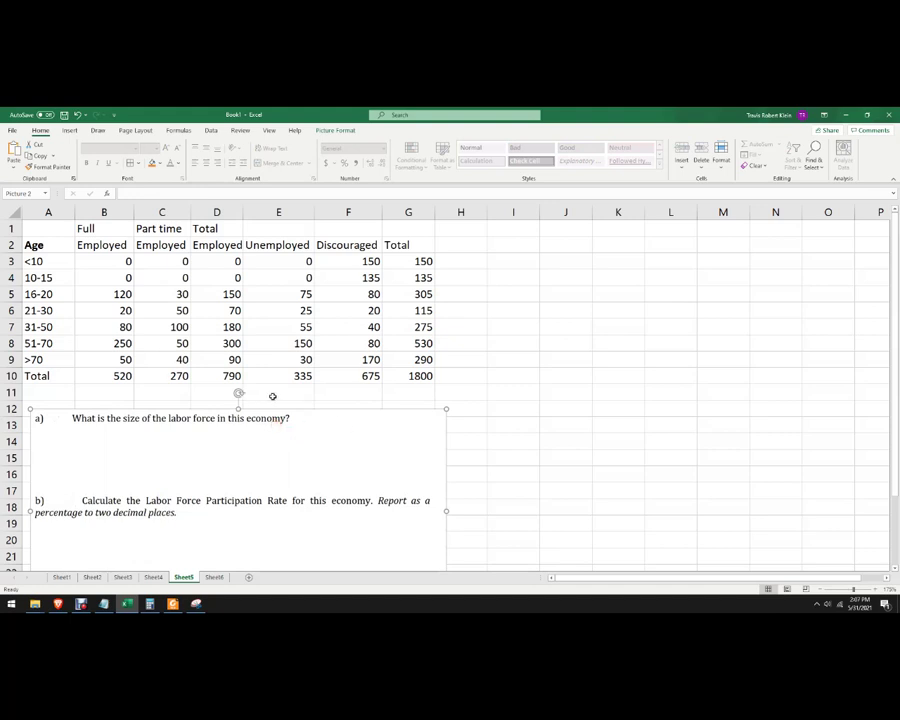
Step: Label I13 as LF and calculate the labor force in J13 with =D10+E10
click(469, 424)
key(Right)
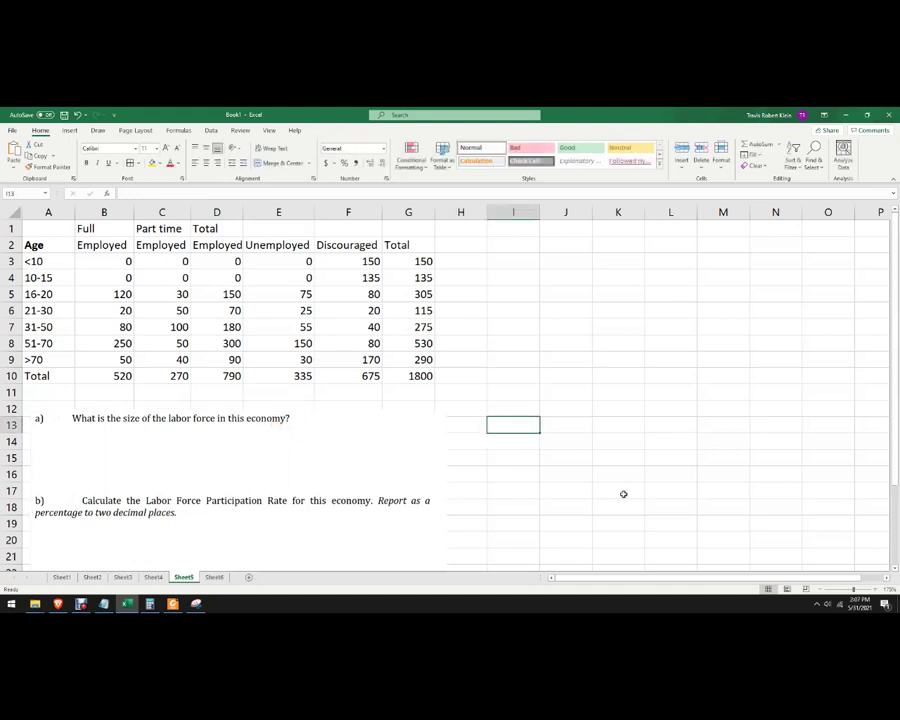
text(LF)
key(Right)
text(=)
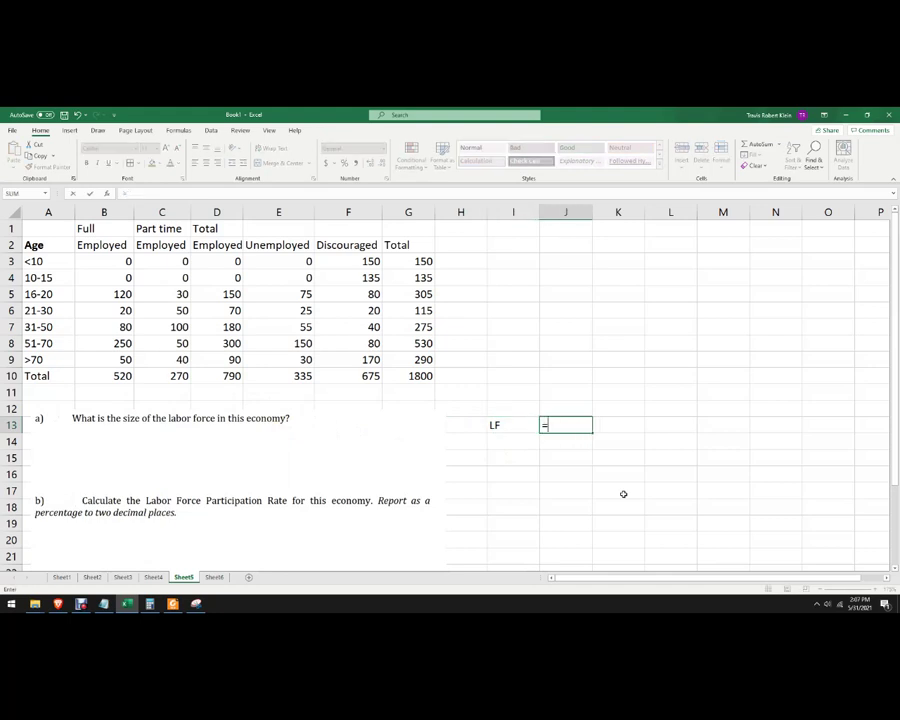
key(Left)
key(Left)
key(Left)
key(Left)
key(Left)
key(Left)
key(Up)
key(Up)
key(Up)
text(+)
click(280, 378)
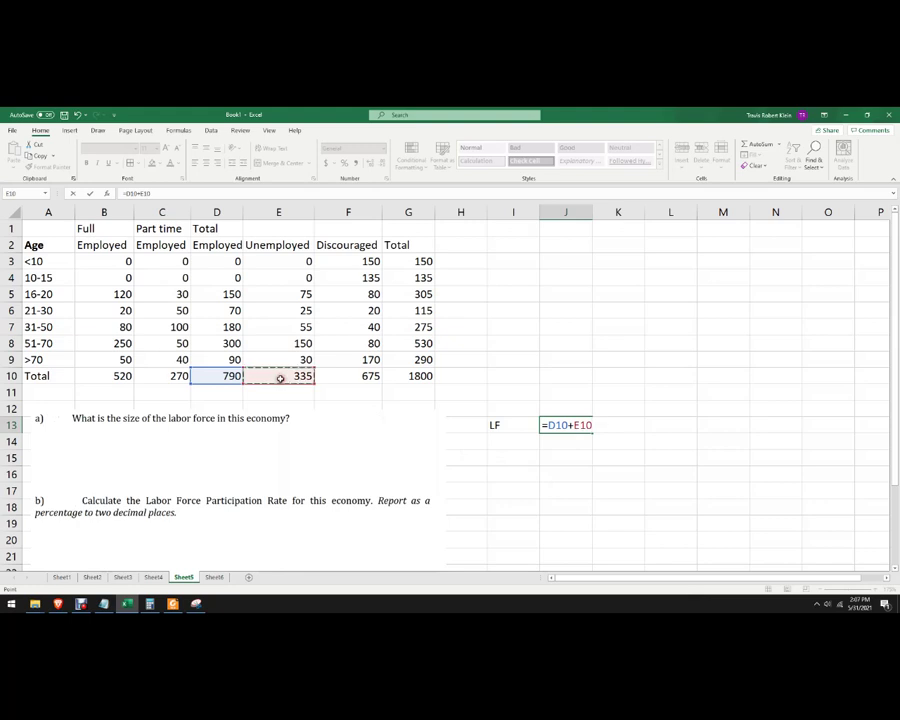
key(Return)
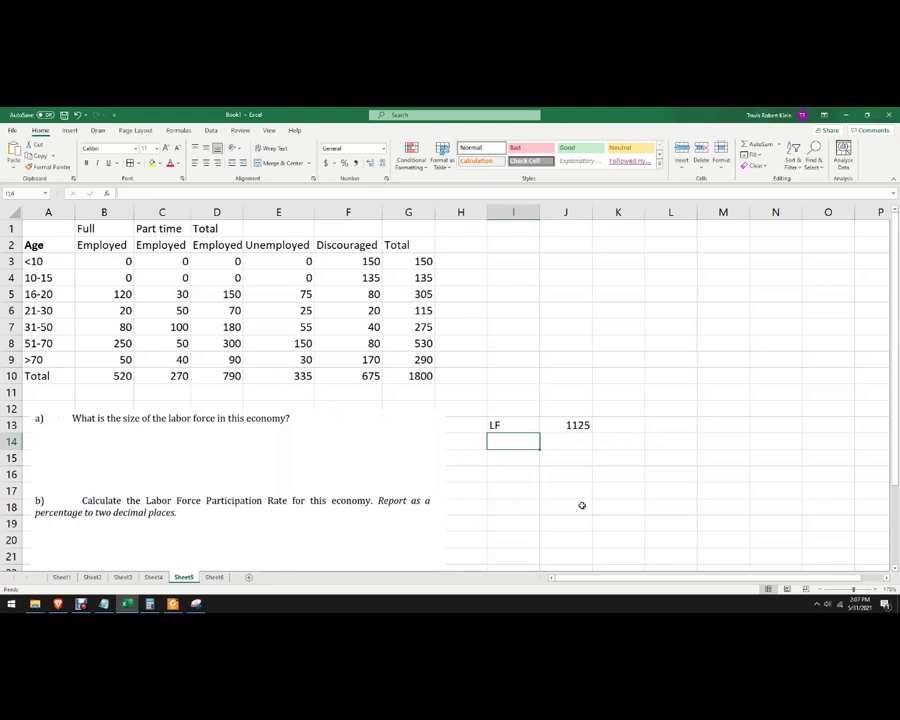
Step: Label I14 as LFPR and calculate the labor force participation rate in J14 with =(J13/G10)*100
text(LFPR)
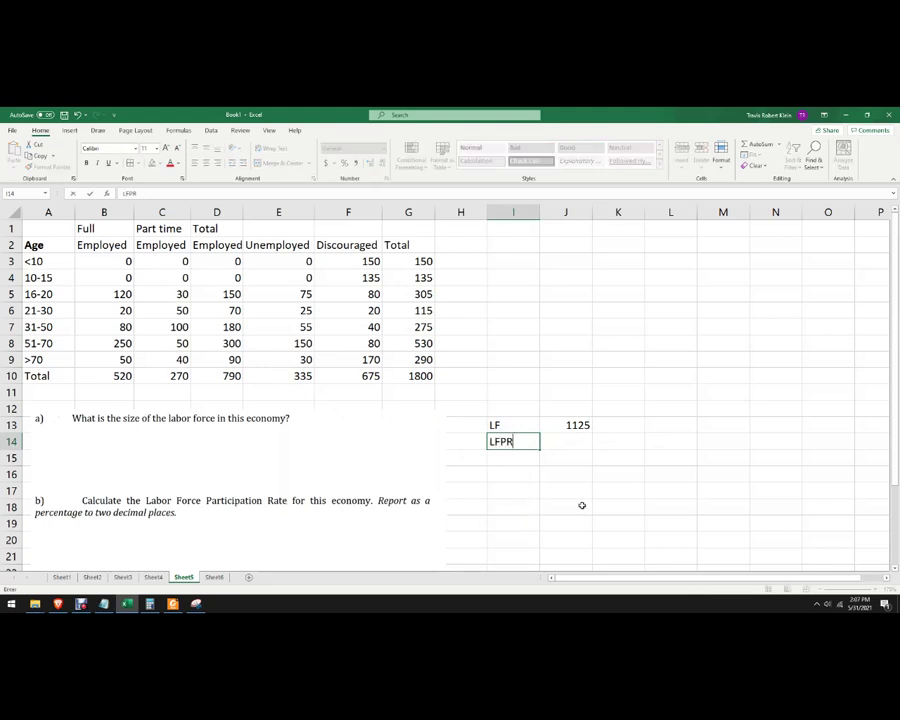
key(Tab)
text(=)
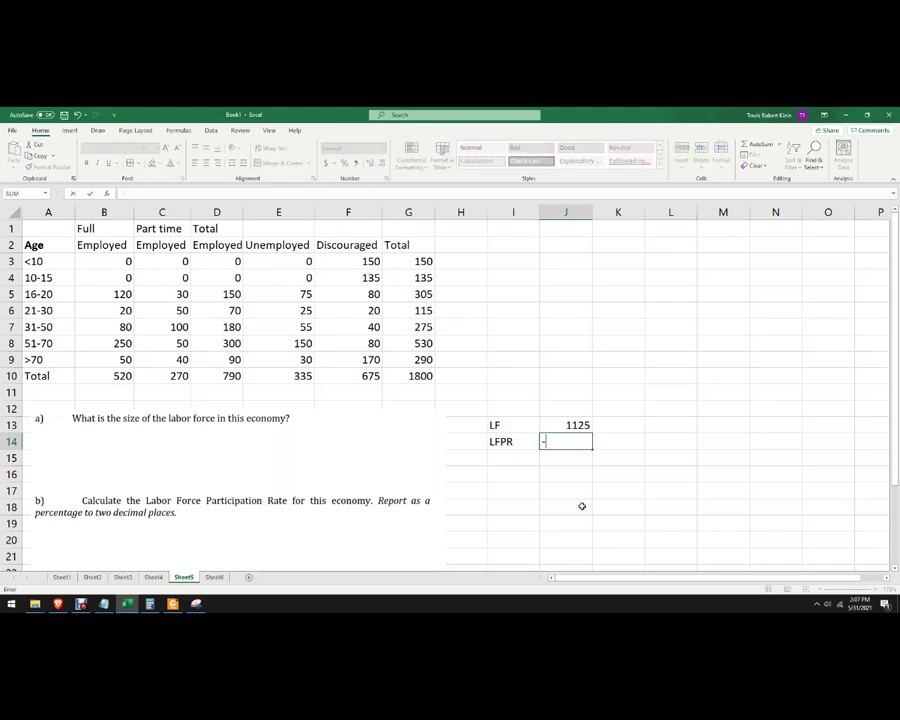
key(BackSpace)
text(=)
click(577, 424)
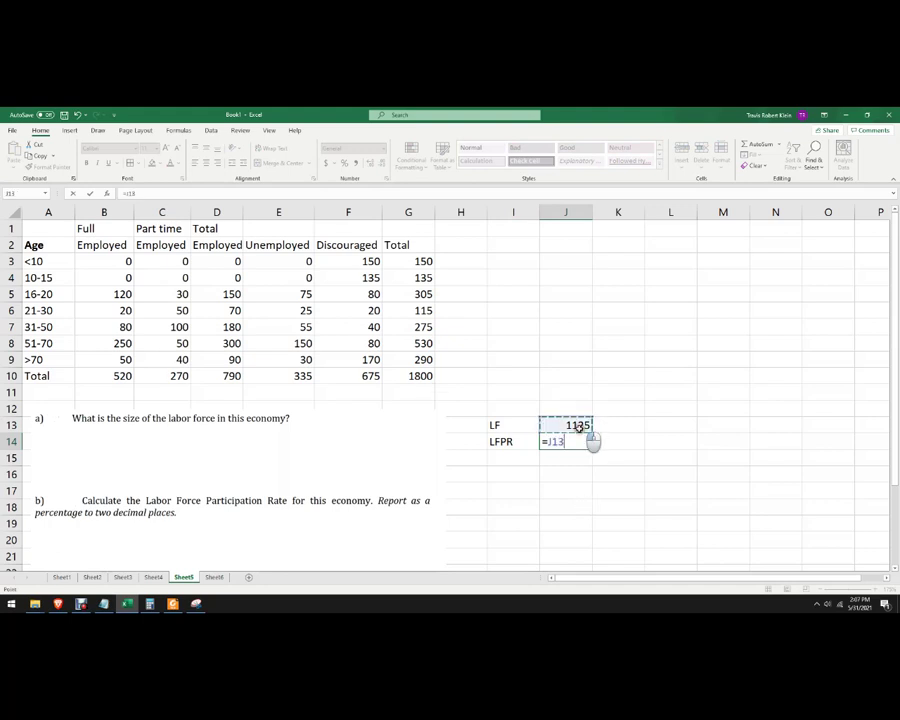
text(/)
click(406, 377)
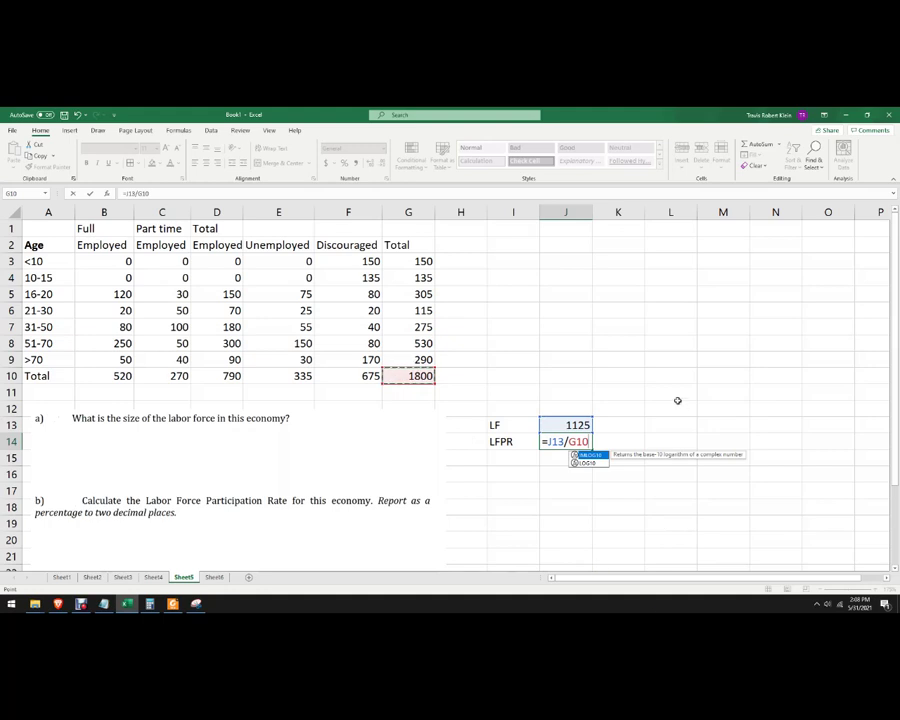
text())
click(552, 443)
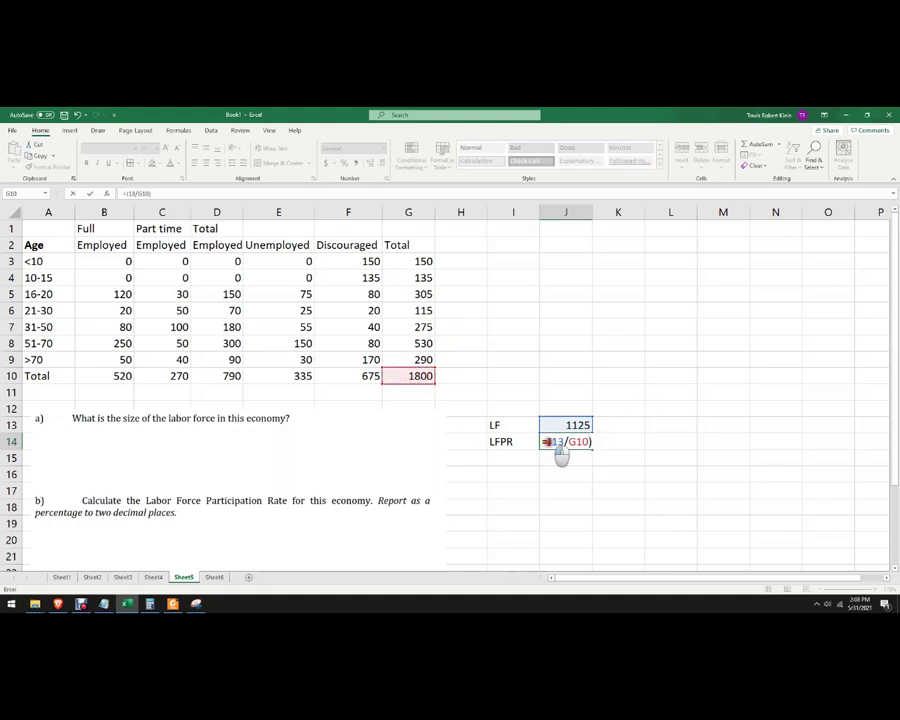
text(()
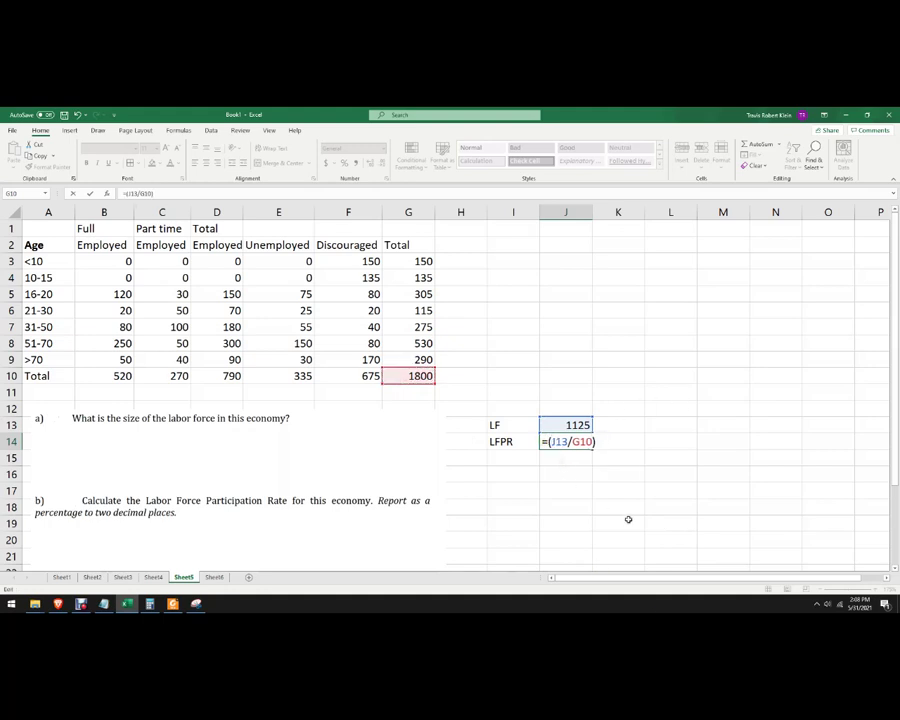
text(*100)
key(Return)
Step: Add a % sign in K14 beside the participation rate
click(578, 446)
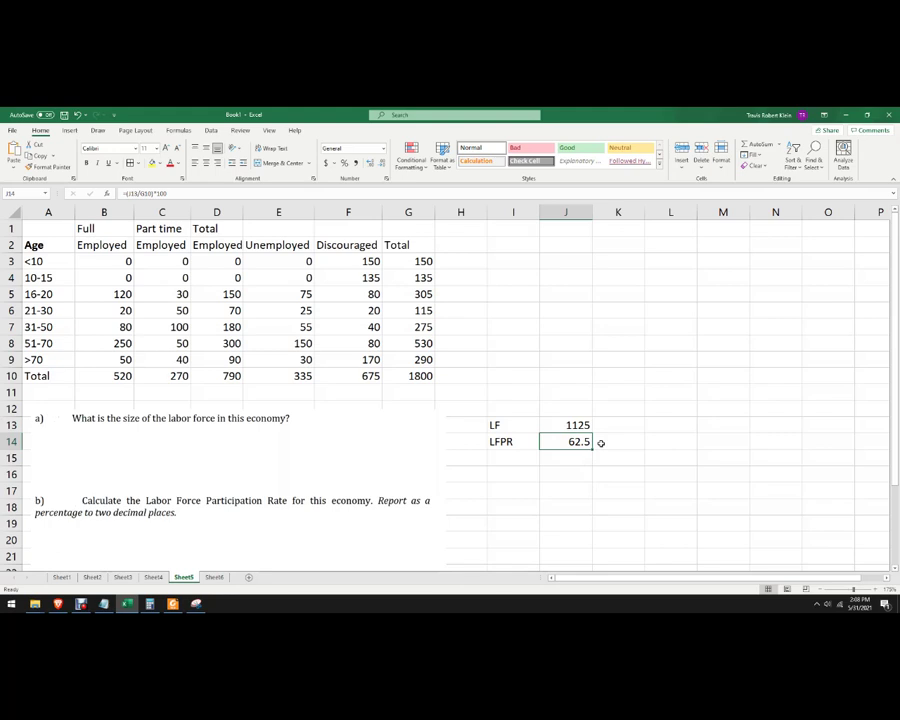
click(602, 447)
text(%)
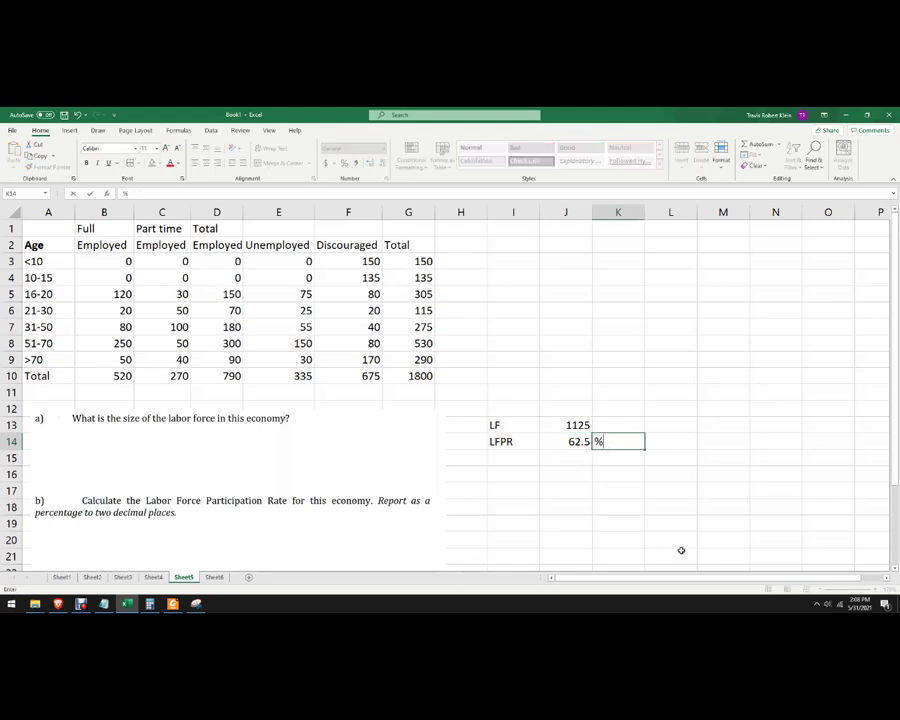
key(Return)
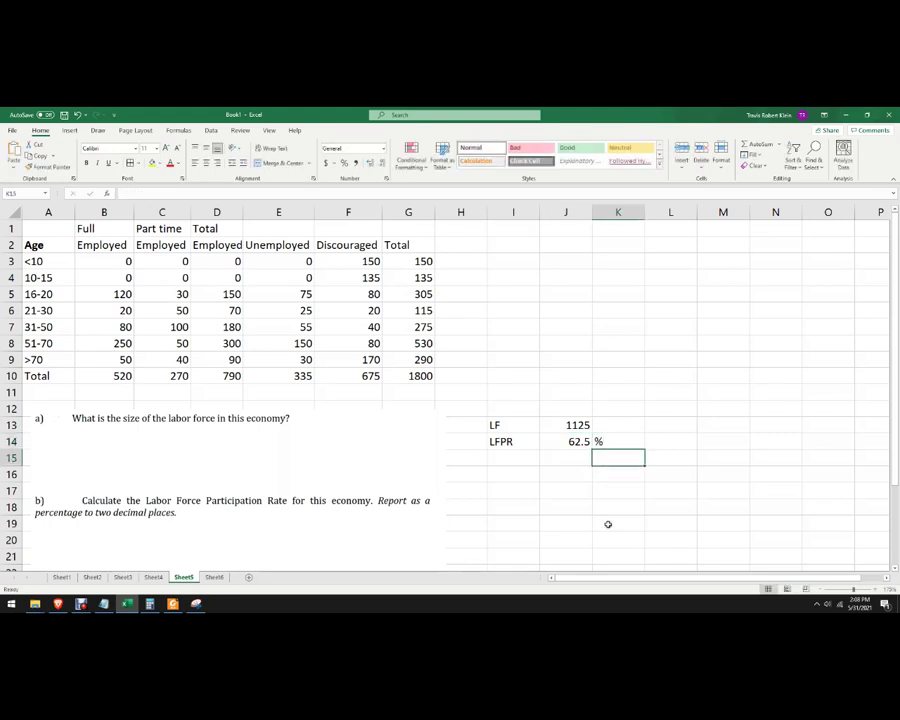
Step: Label I15 as Unemp Rate and widen column I to fit the label
click(580, 444)
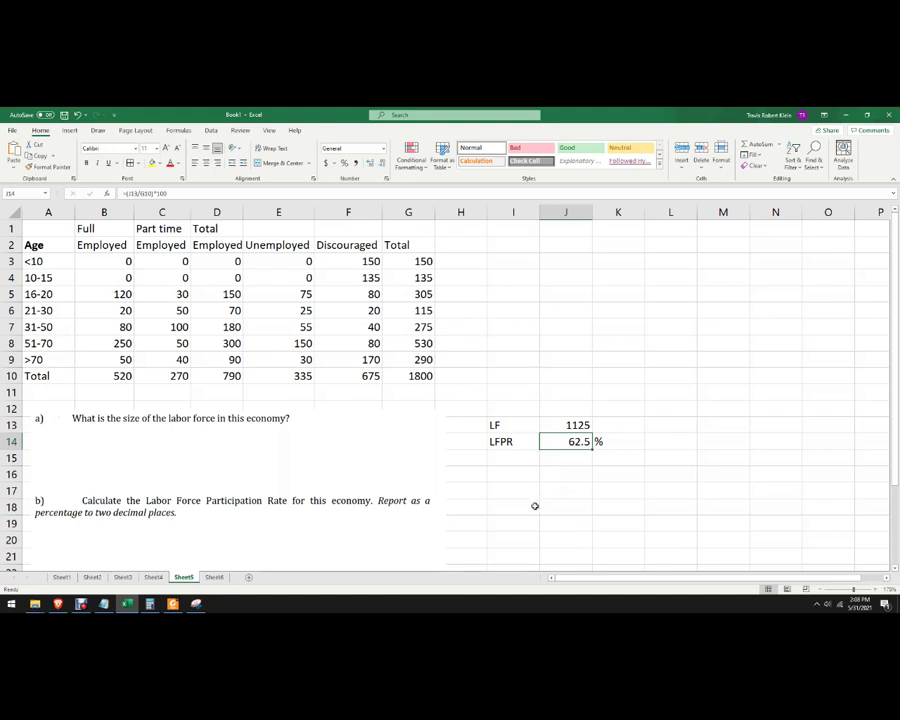
scroll(535, 503, down, 1)
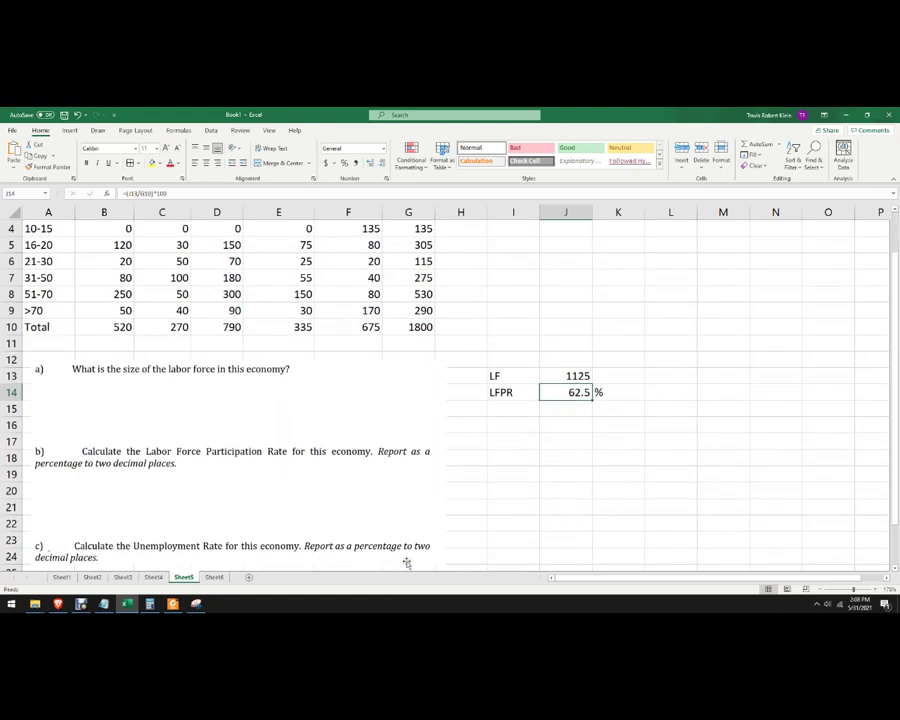
scroll(412, 560, up, 1)
click(510, 460)
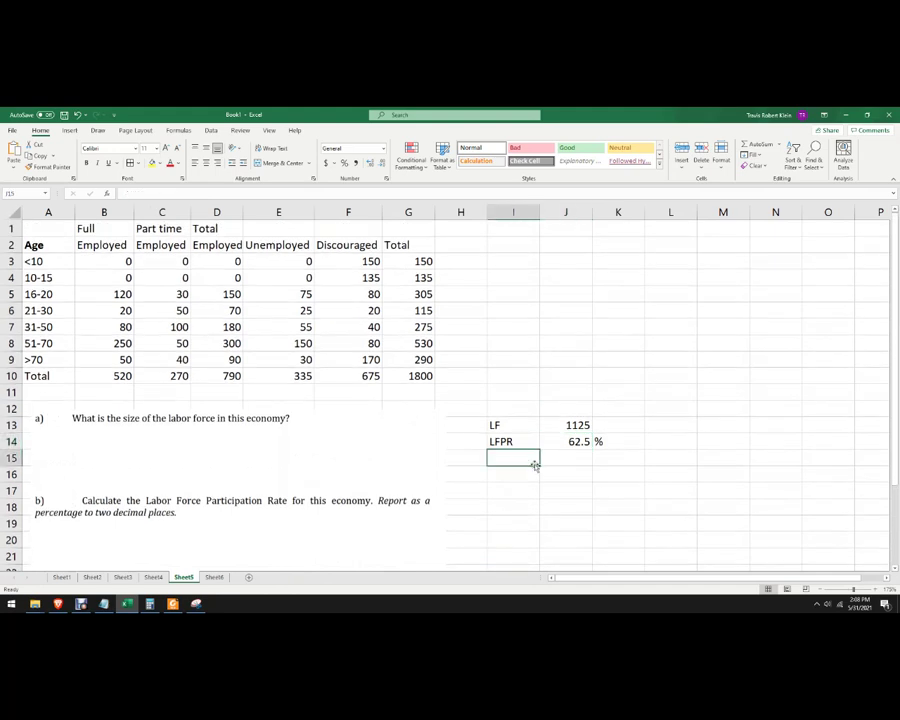
text(Un)
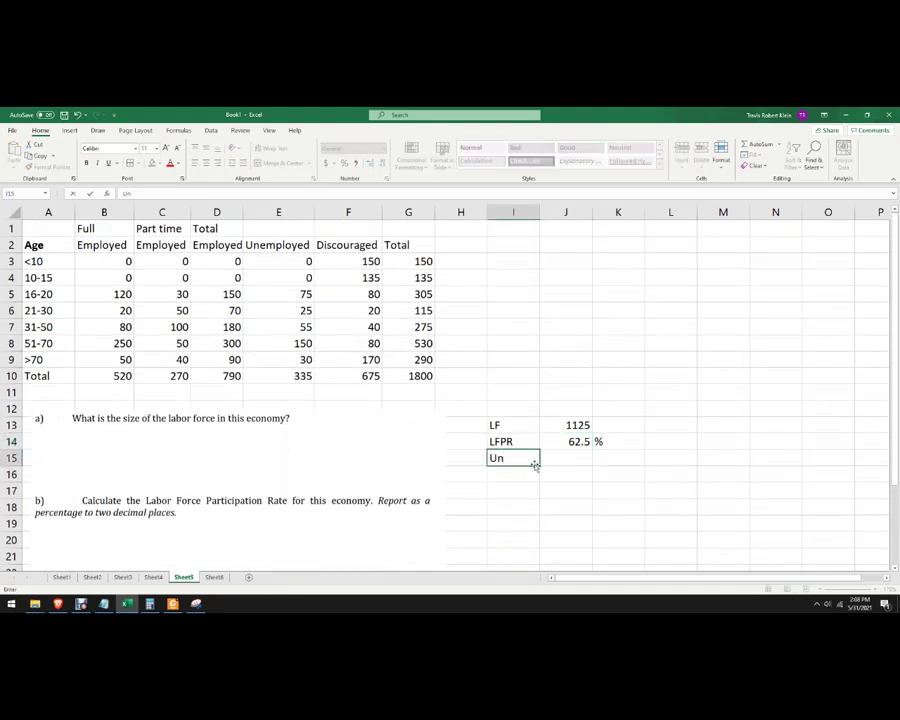
text(emp Rate)
click(580, 473)
drag(541, 211, 555, 211)
click(580, 441)
Step: Calculate the unemployment rate in J15 with =(E10/J13)*100
click(580, 457)
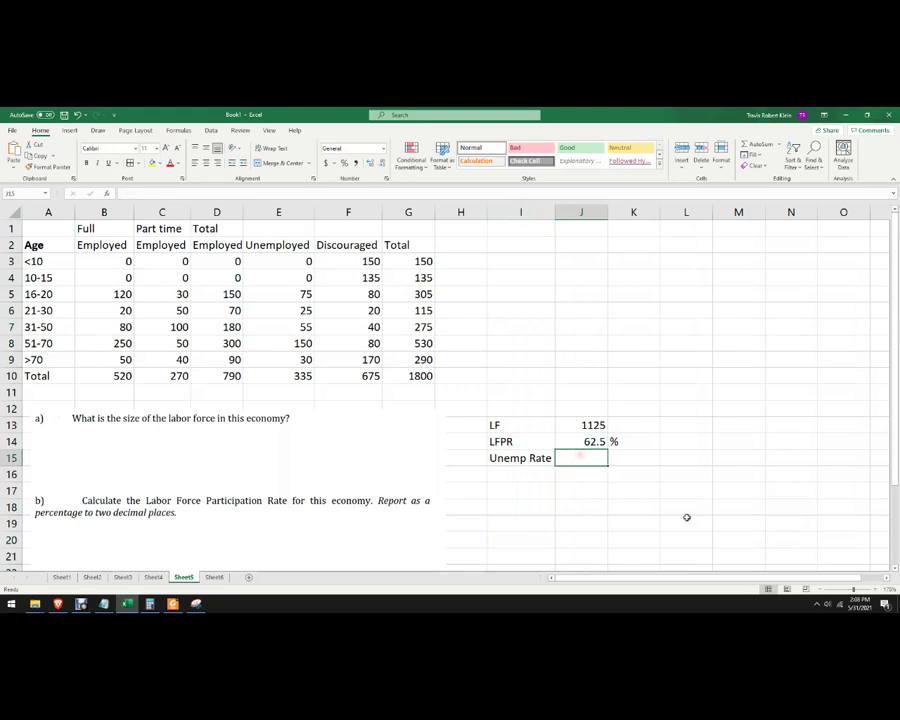
text(=)
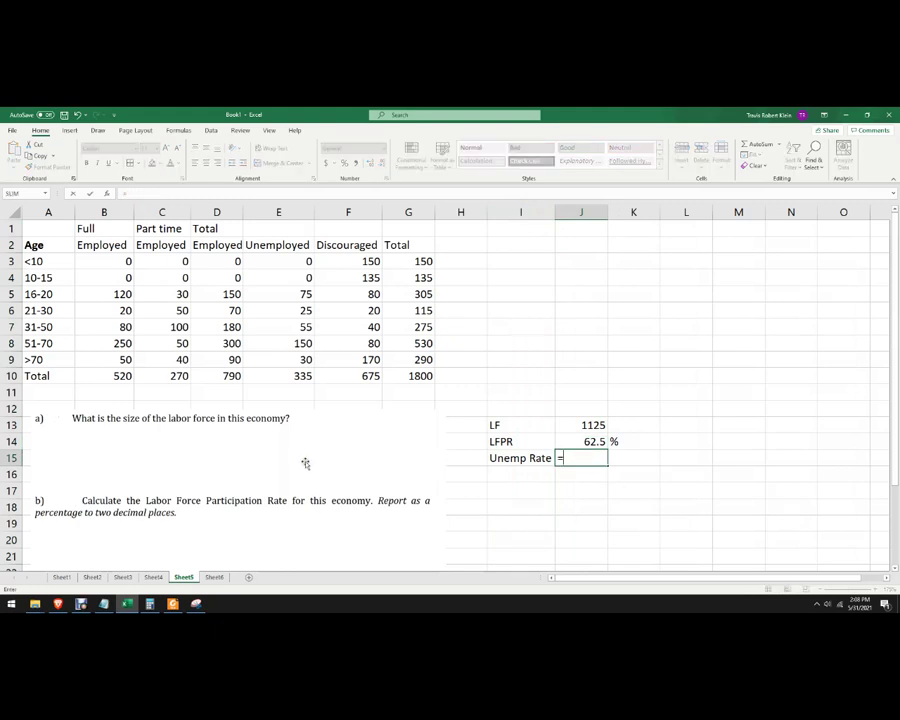
click(305, 378)
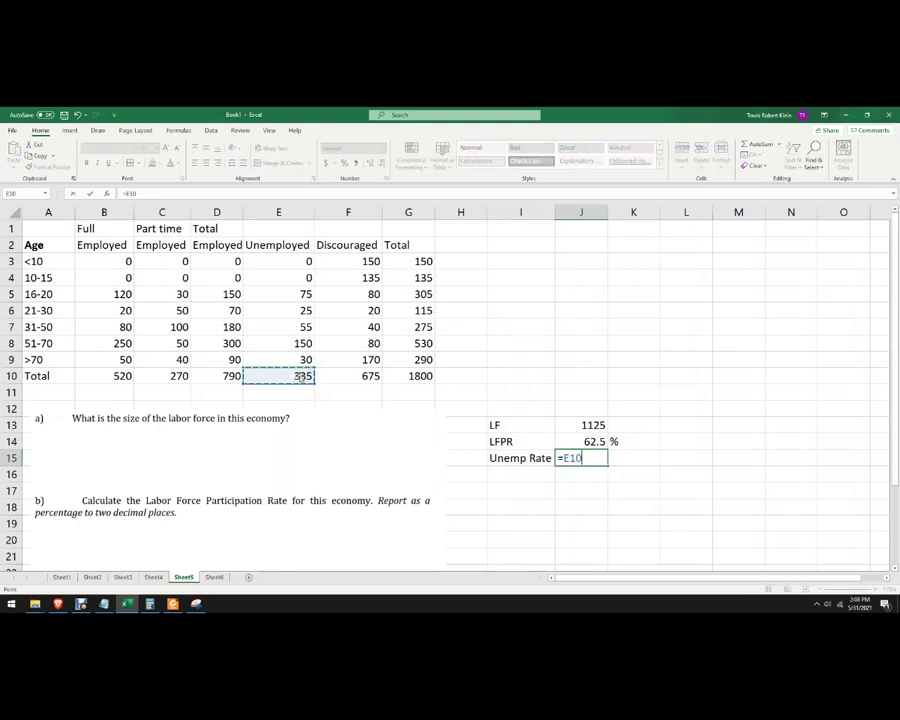
text(/)
click(591, 428)
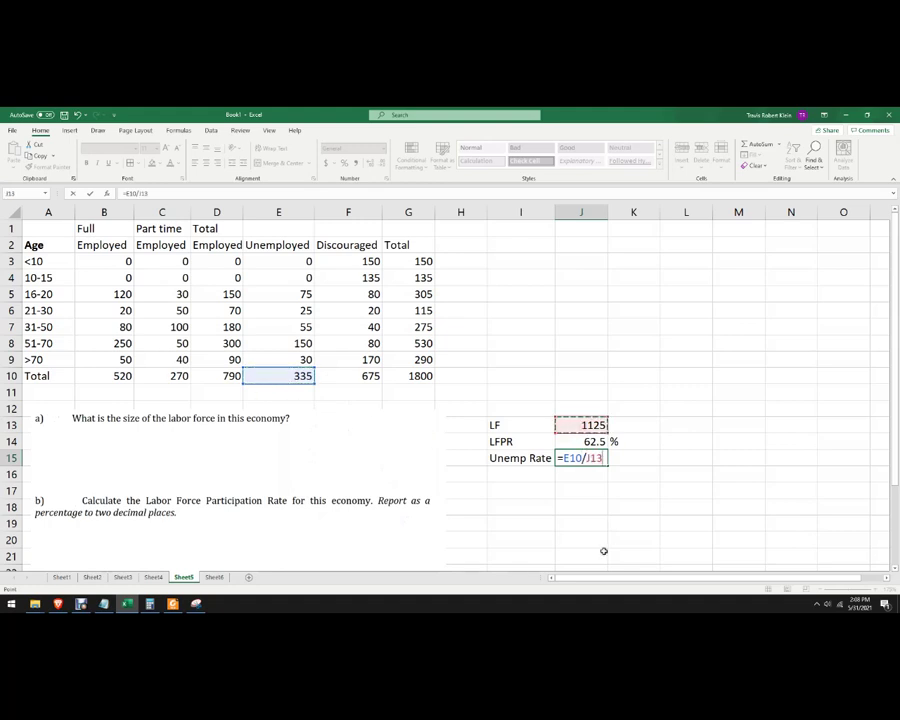
text()*100)
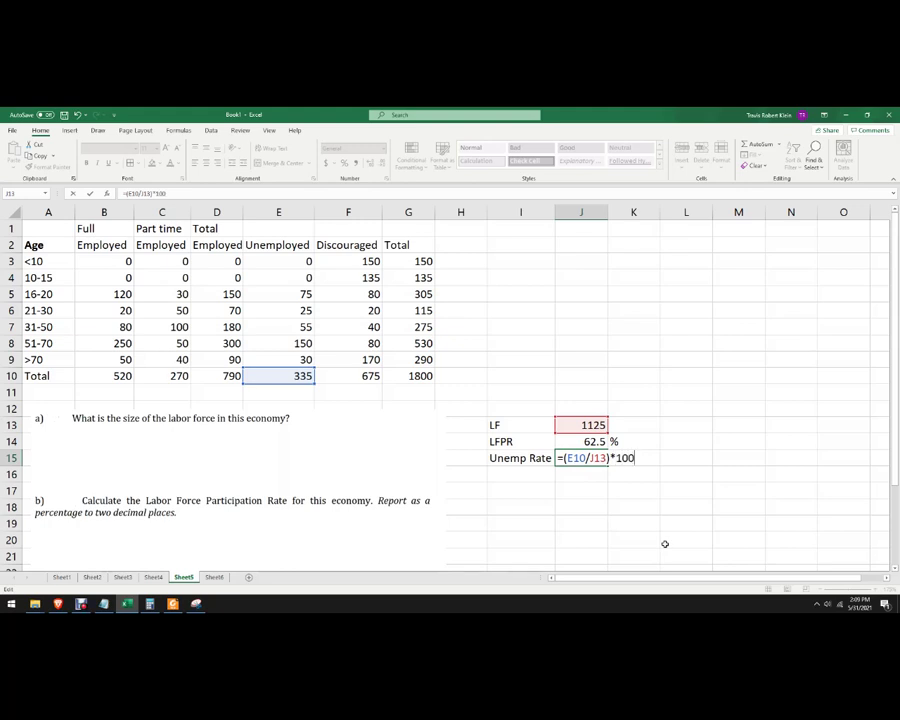
key(Return)
Step: Format the unemployment rate in J15 and the participation rate in J14 to show two decimal places
click(568, 458)
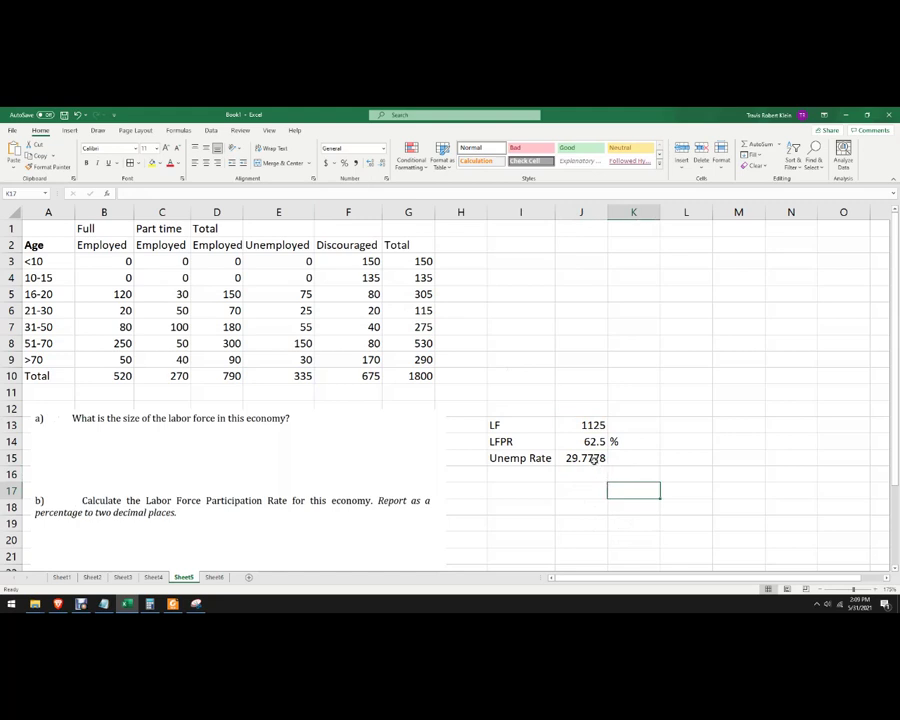
click(380, 164)
click(380, 164)
click(381, 164)
click(381, 164)
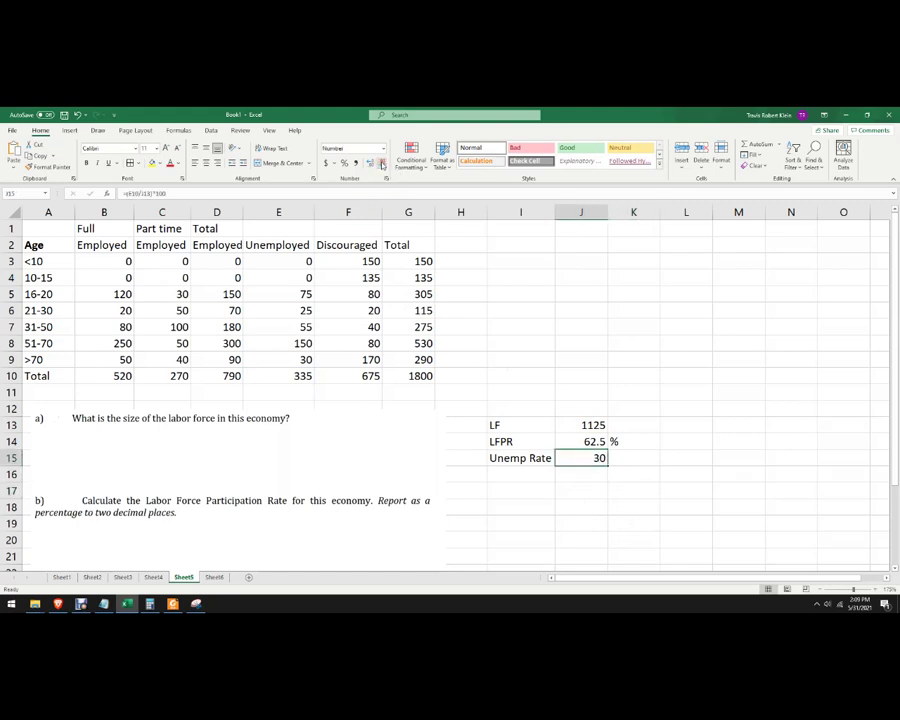
click(367, 164)
click(367, 164)
click(581, 441)
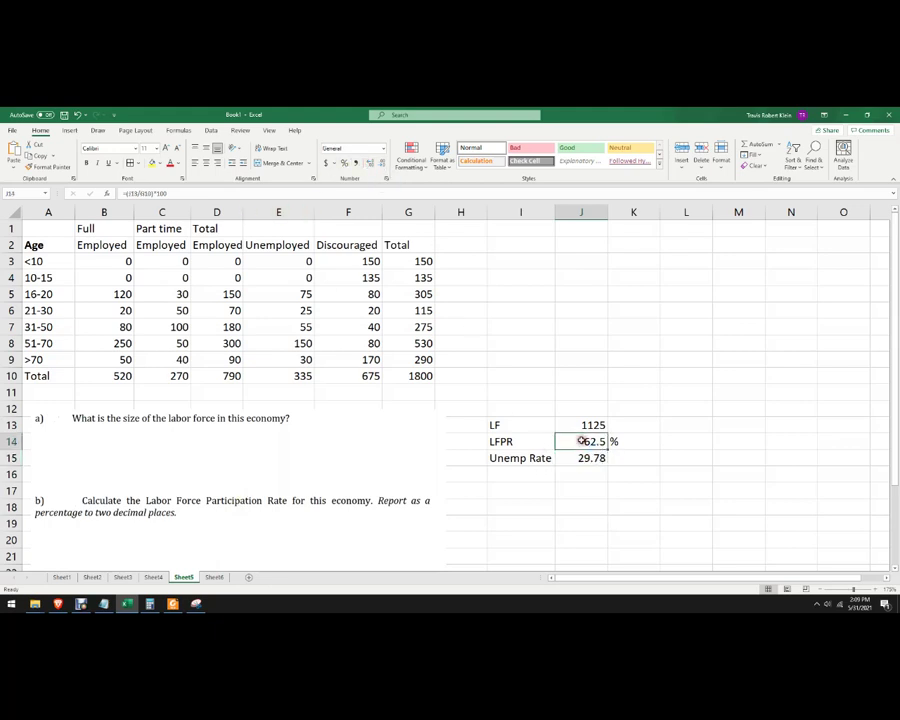
click(367, 164)
click(564, 486)
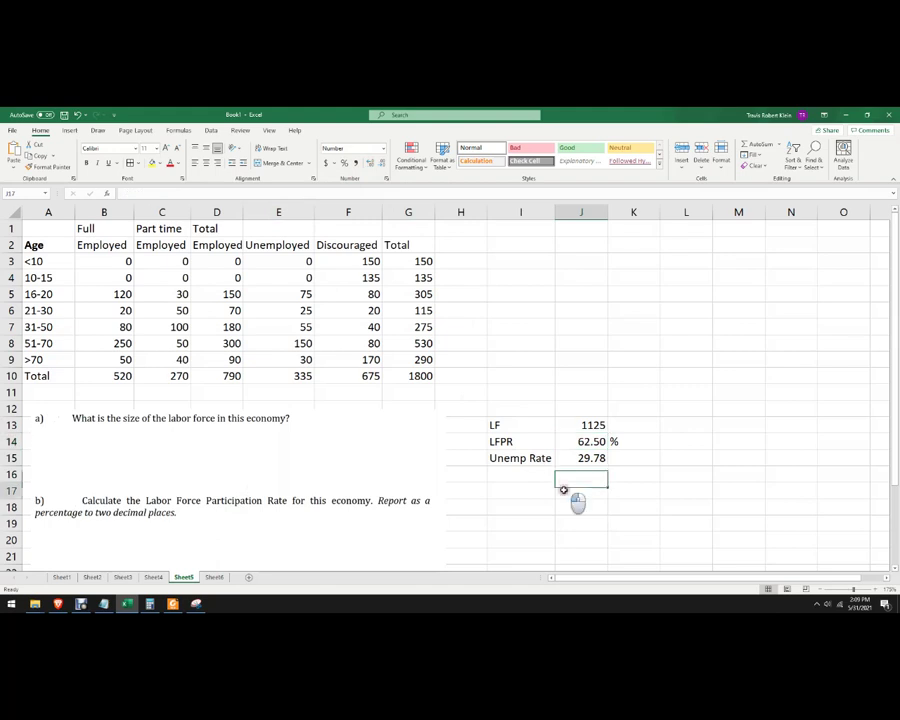
Step: Add a % sign in K15 beside the unemployment rate
click(612, 456)
text(%)
click(662, 488)
scroll(615, 530, down, 2)
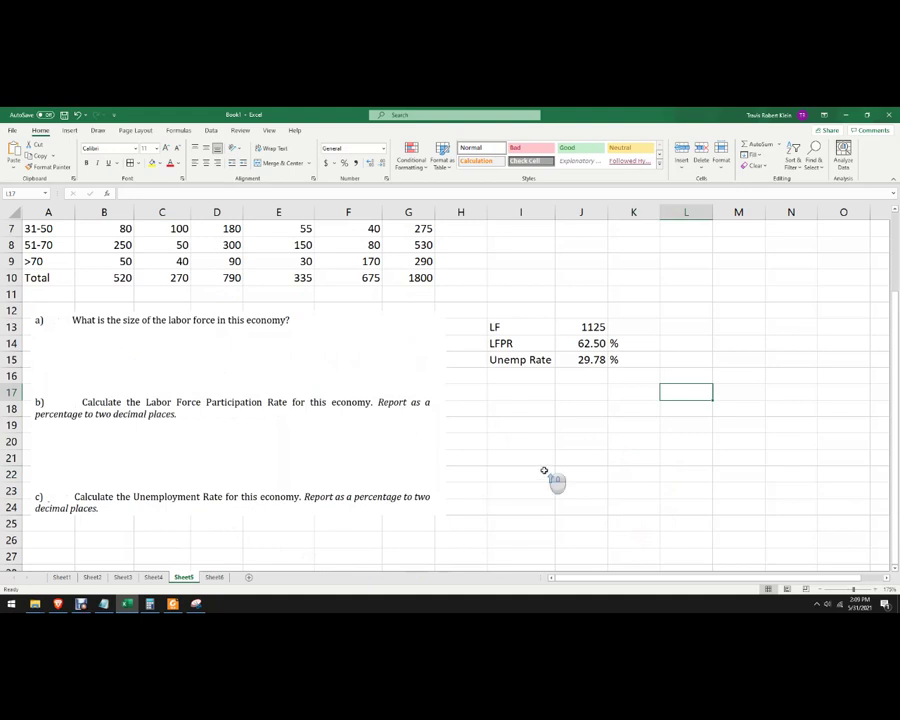
scroll(544, 470, up, 2)
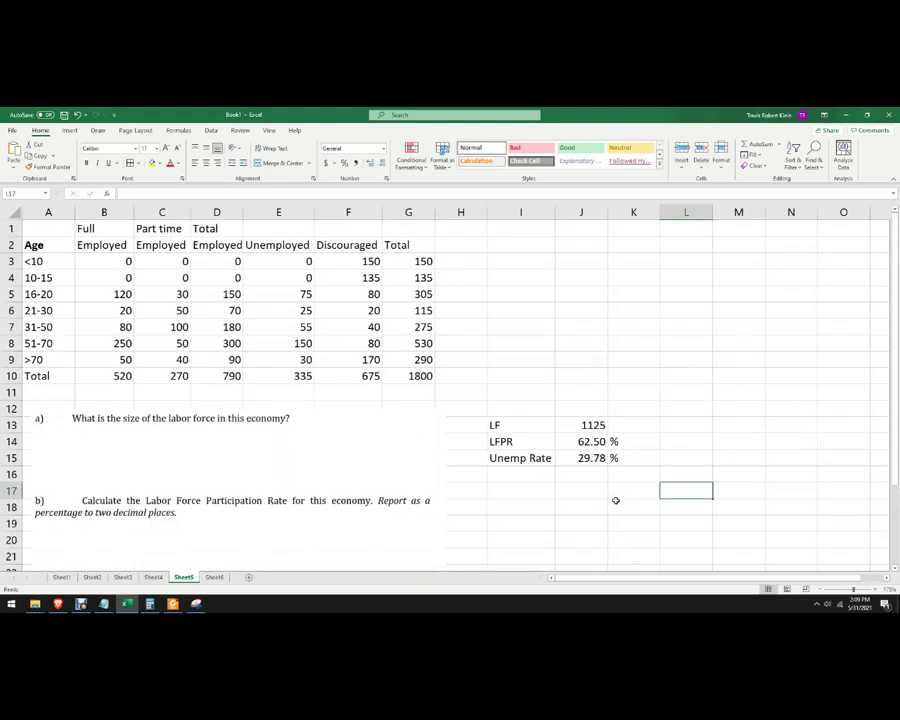
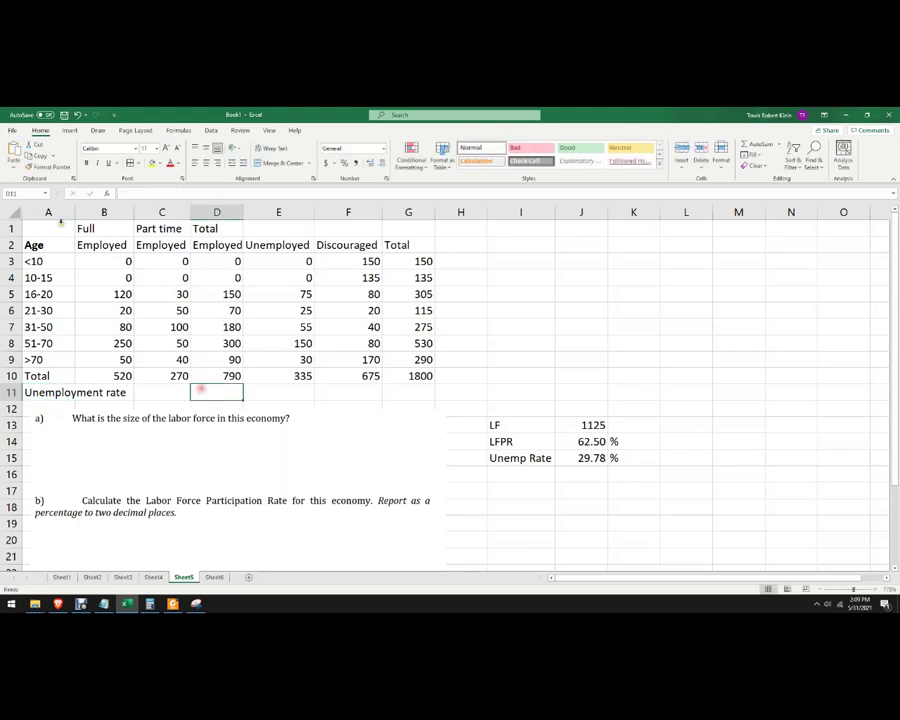
Step: Widen column A to fit the Unemployment rate label in A11 and move the questions picture down to start at row 13
double_click(75, 212)
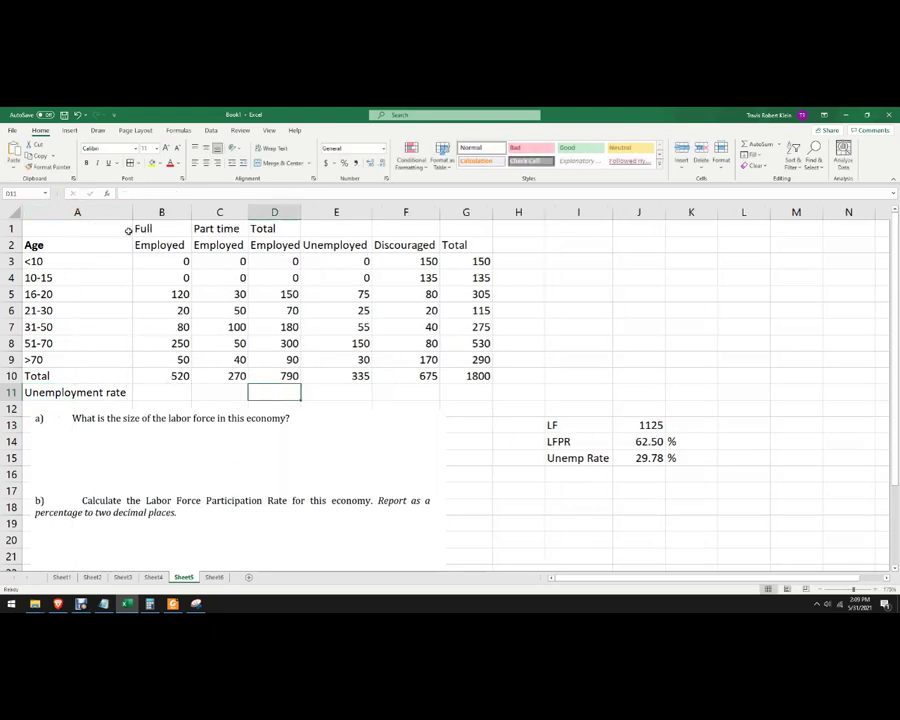
drag(132, 212, 126, 212)
click(222, 393)
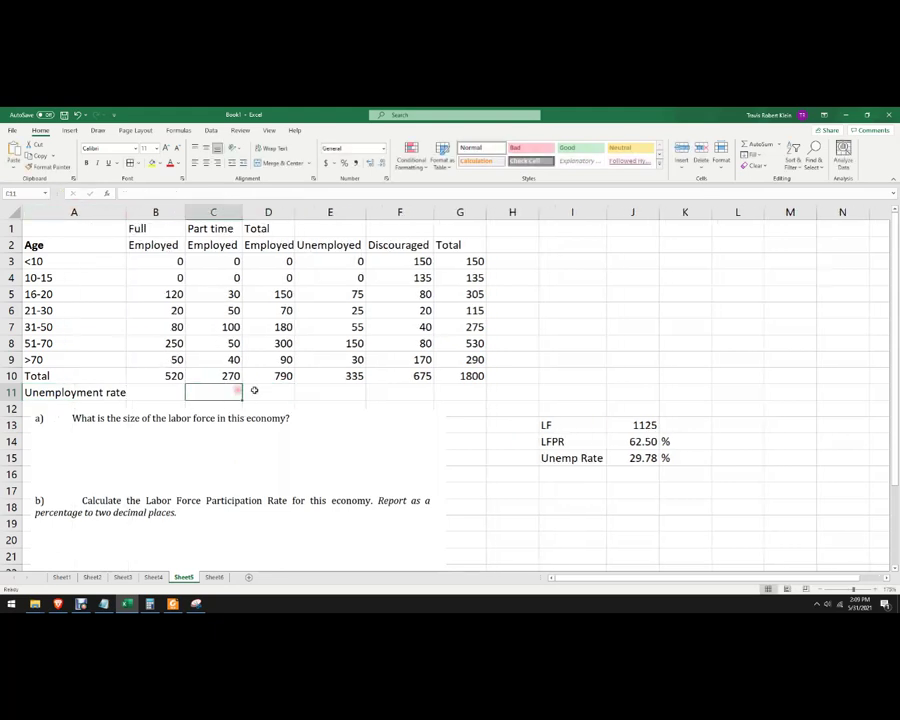
click(290, 394)
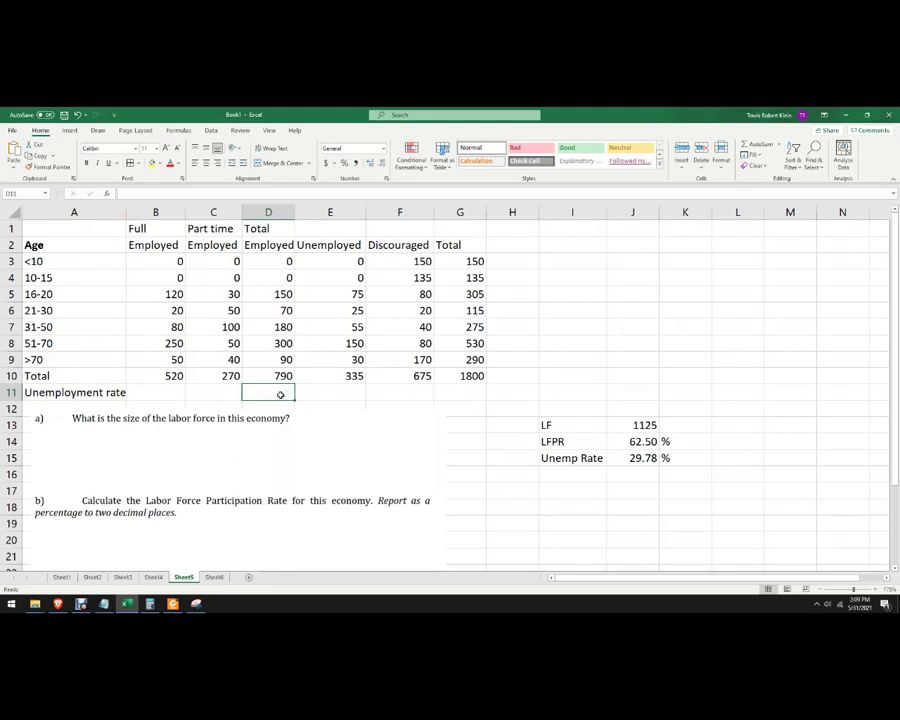
drag(106, 421, 106, 435)
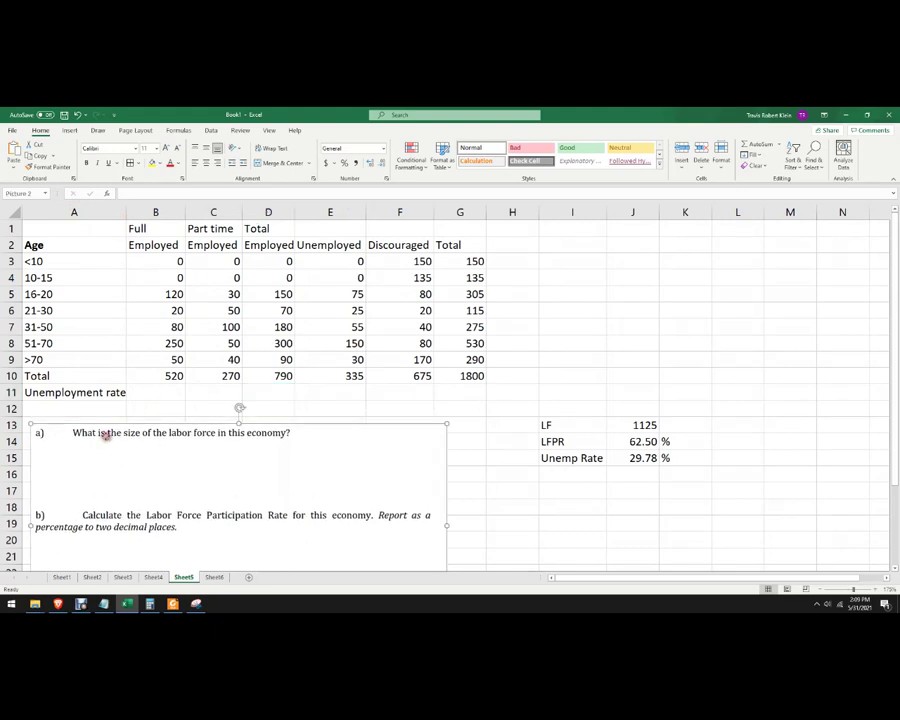
click(283, 393)
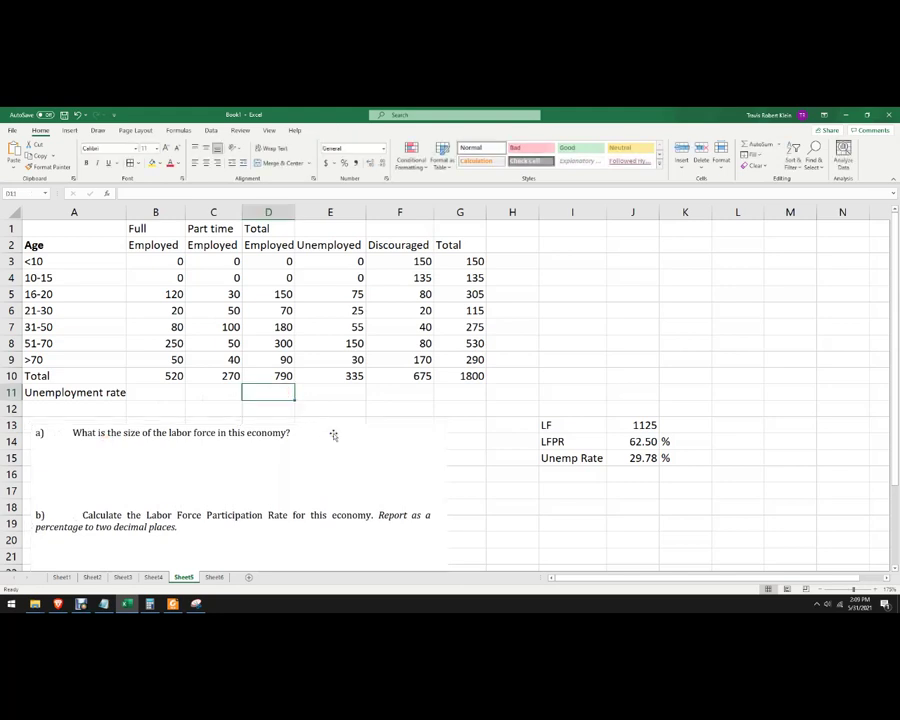
text(=)
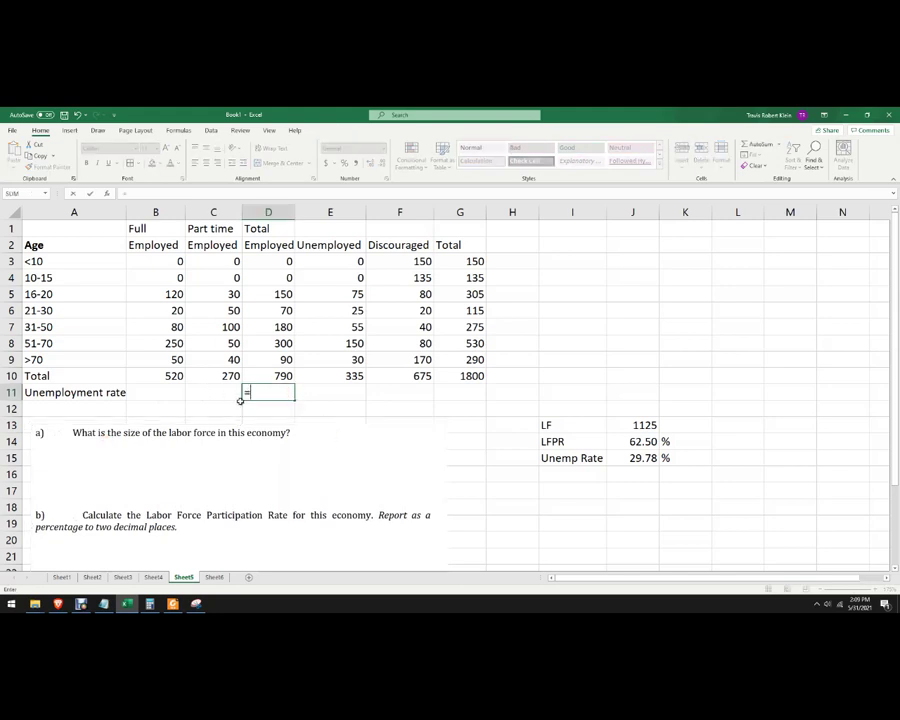
key(Escape)
click(320, 393)
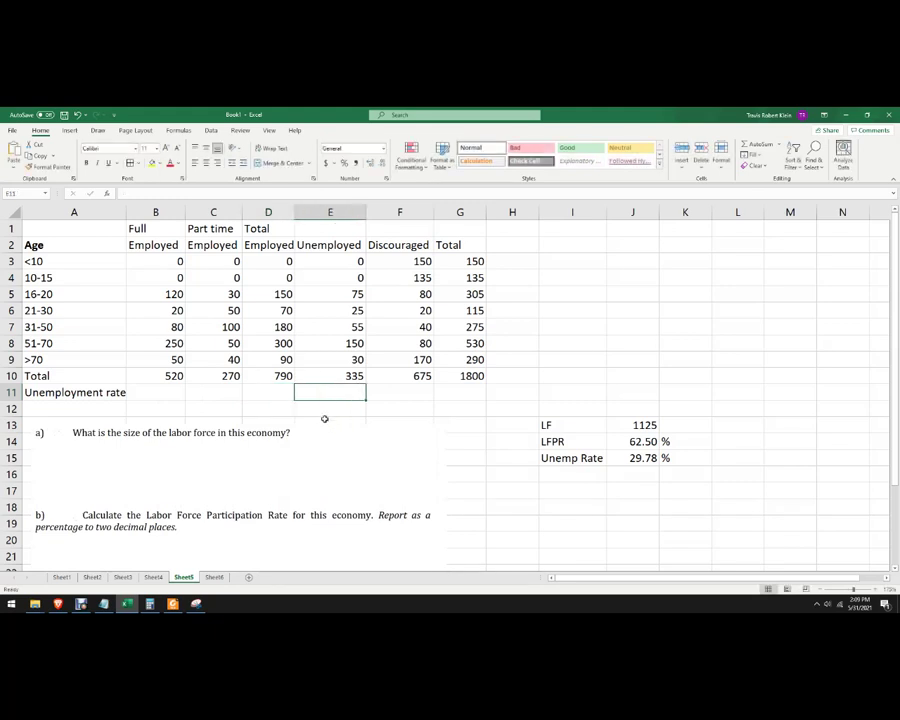
Step: Move the Unemployment rate label from A11 to H2 and widen column H to fit it
click(62, 390)
drag(62, 383, 522, 241)
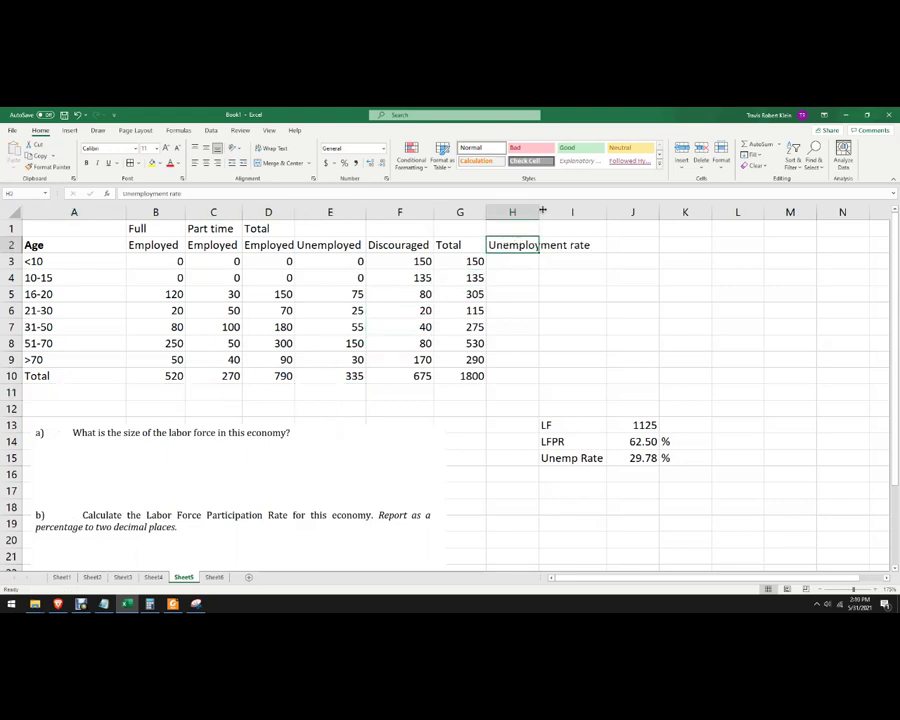
double_click(542, 210)
Step: Enter N/A as the unemployment rate for the <10 and 10-15 age groups in H3 and H4
click(552, 263)
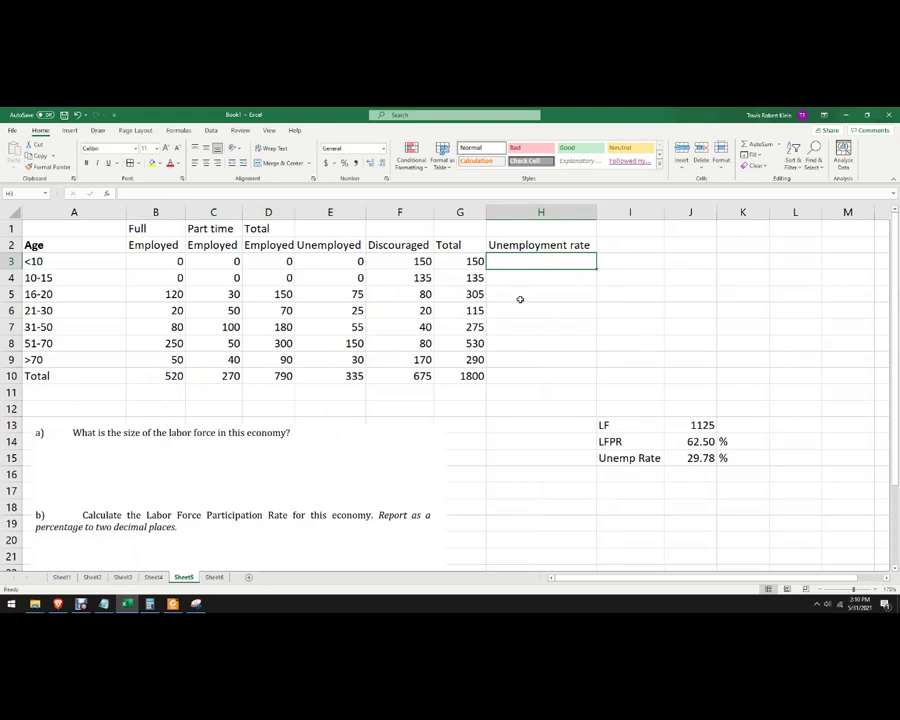
text(N/A)
key(Return)
text(N)
key(Return)
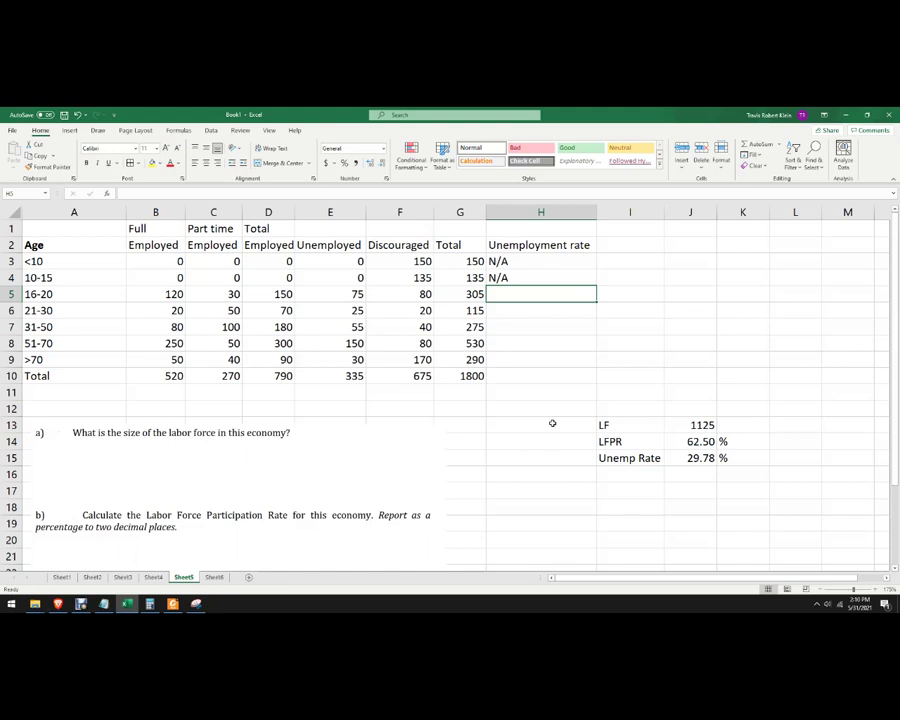
Step: Calculate the unemployment rate for the 16-20 age group in H5 with the formula =(E5/(D5+E5))*100
text(=)
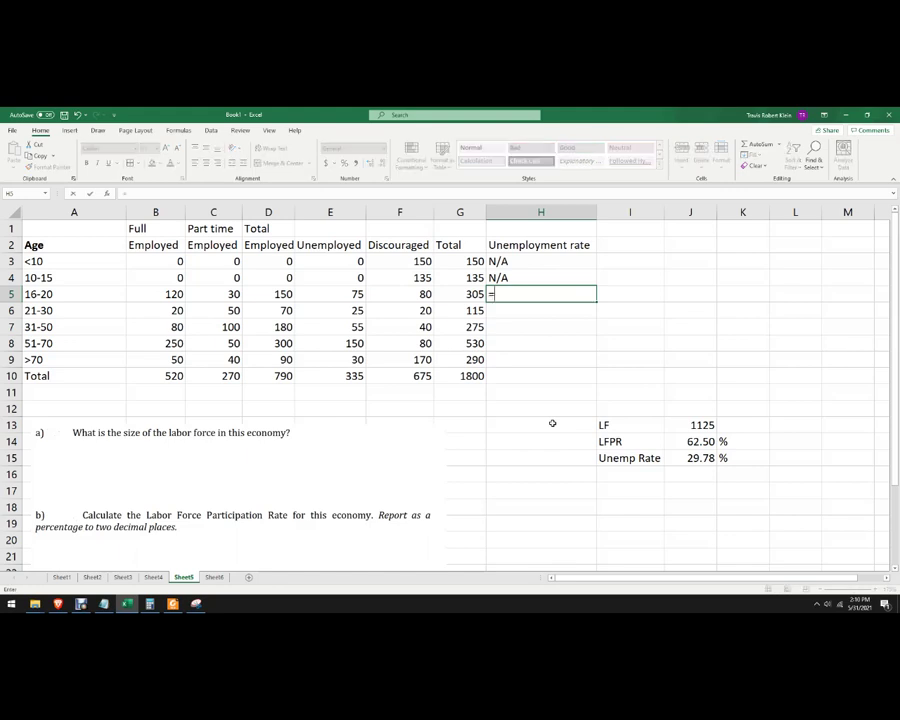
click(335, 293)
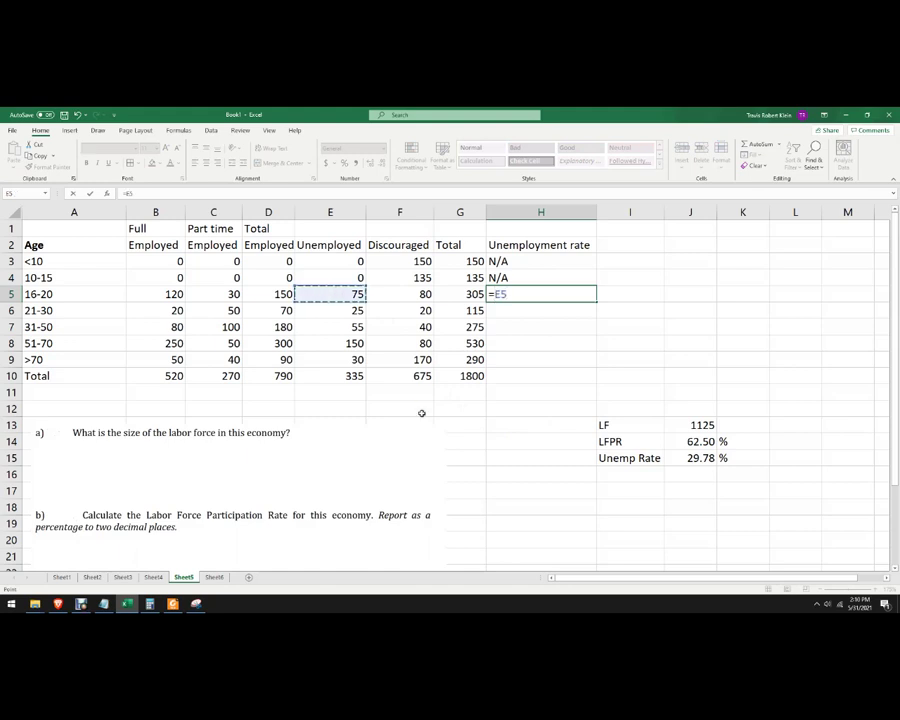
text(/)
click(278, 294)
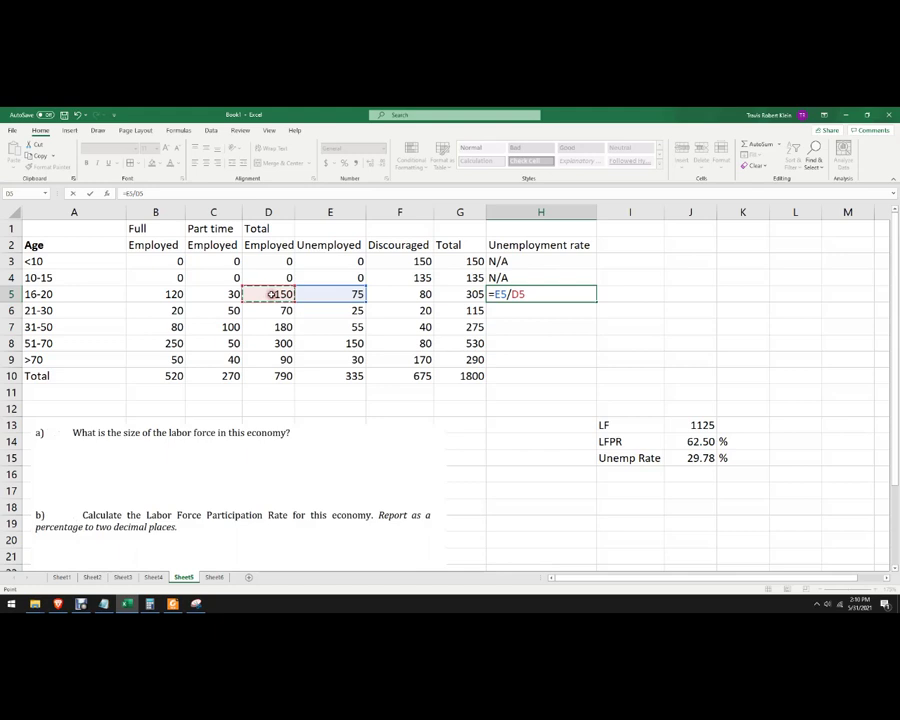
text(+)
click(314, 296)
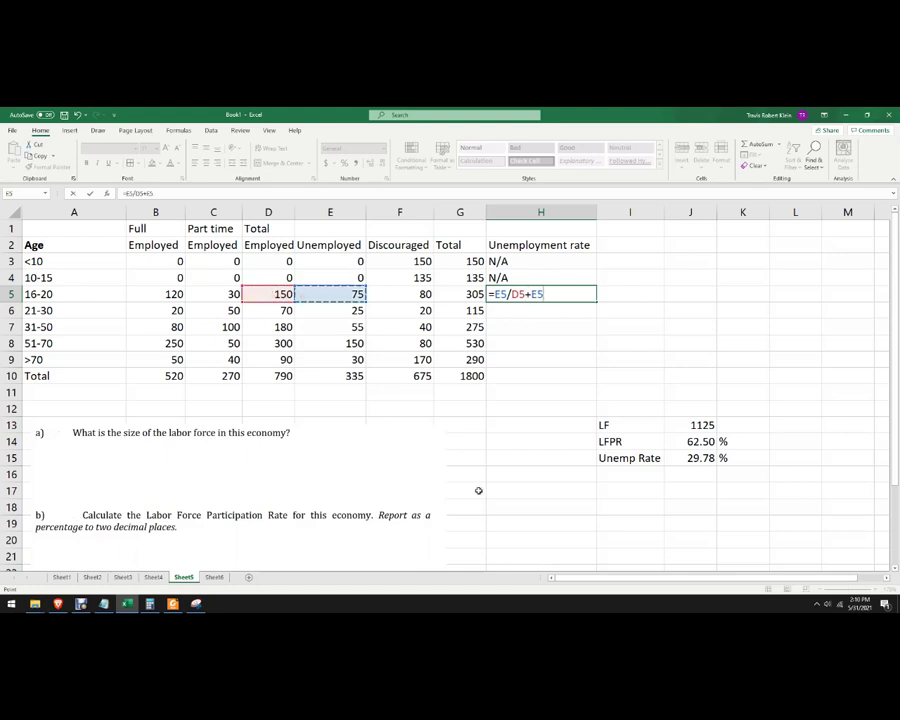
click(510, 294)
text(()
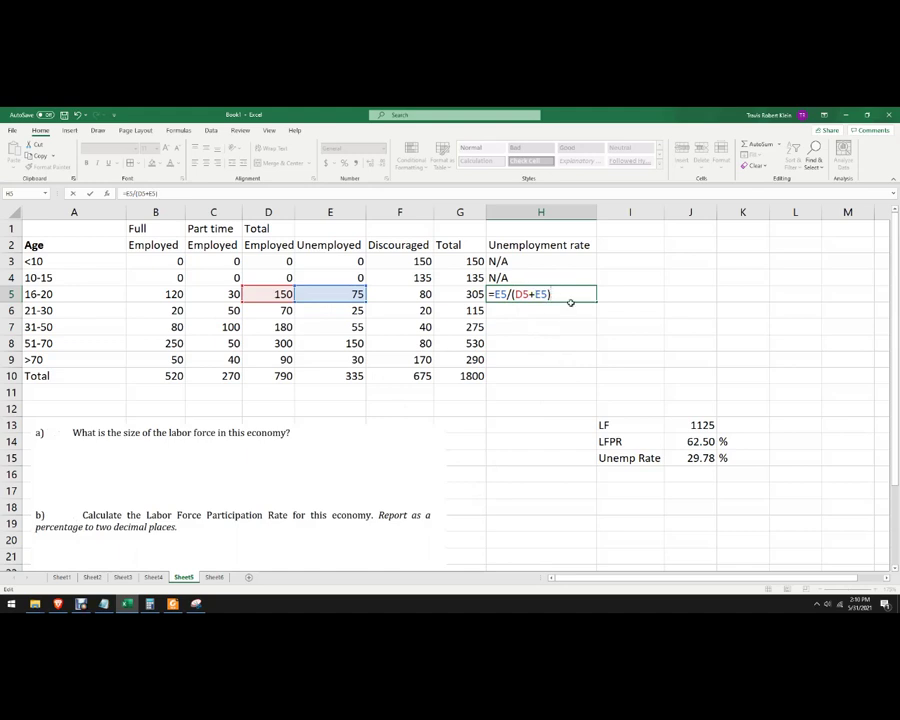
click(495, 295)
text(()
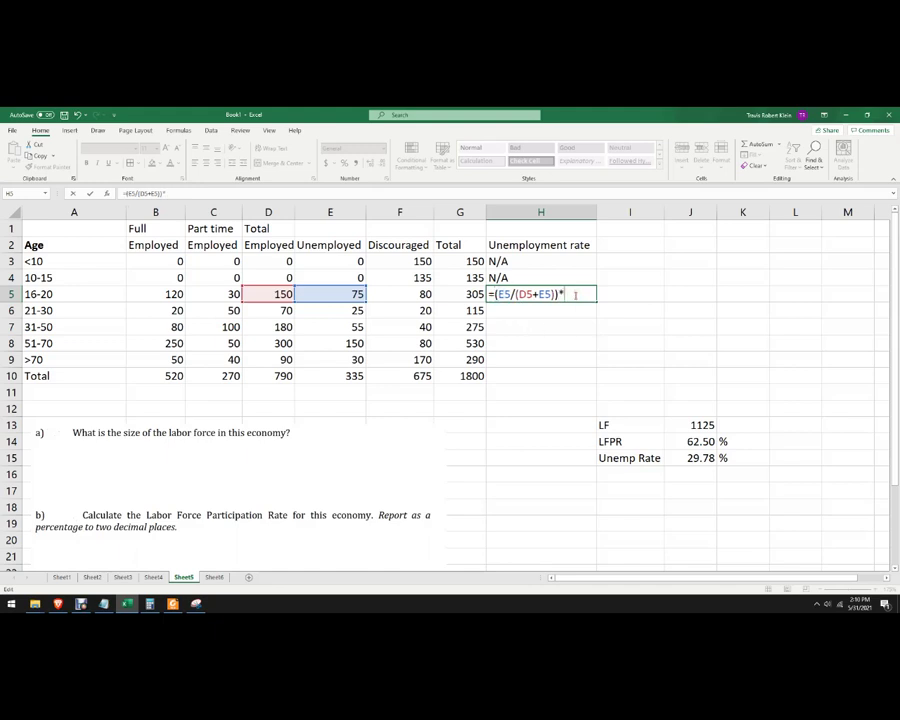
text(100)
key(Return)
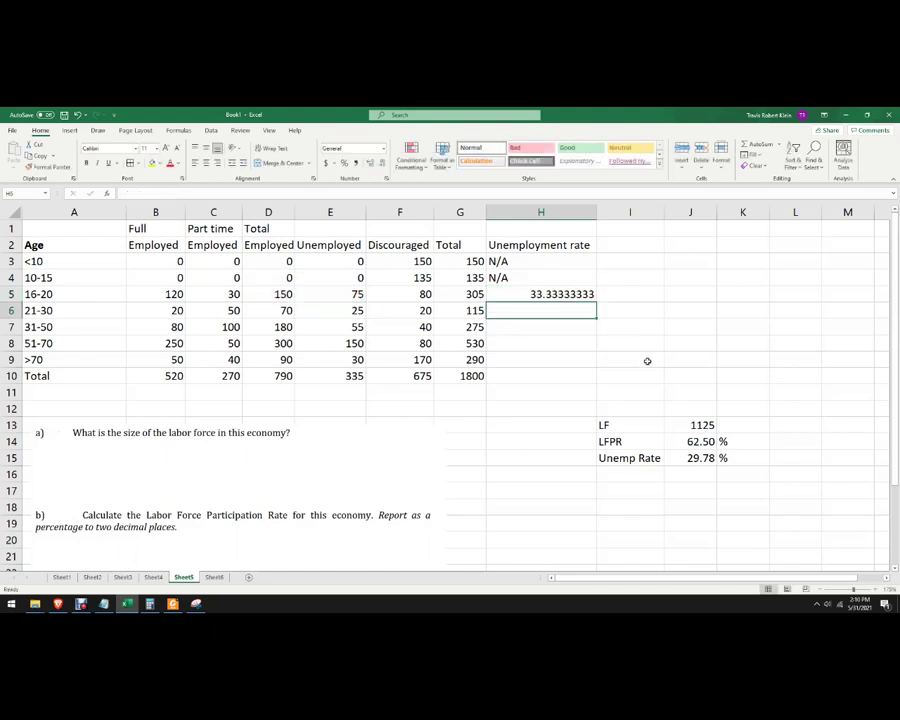
Step: Format the unemployment rate in H5 to show two decimal places
click(584, 293)
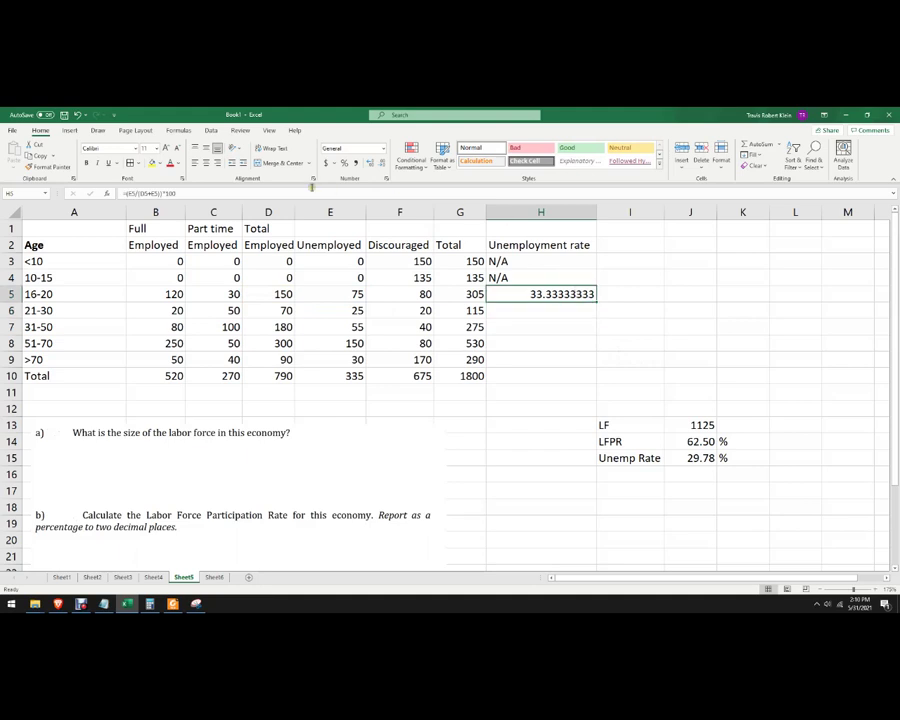
click(369, 163)
click(381, 163)
click(381, 163)
click(381, 163)
click(381, 163)
click(381, 163)
click(381, 163)
click(381, 163)
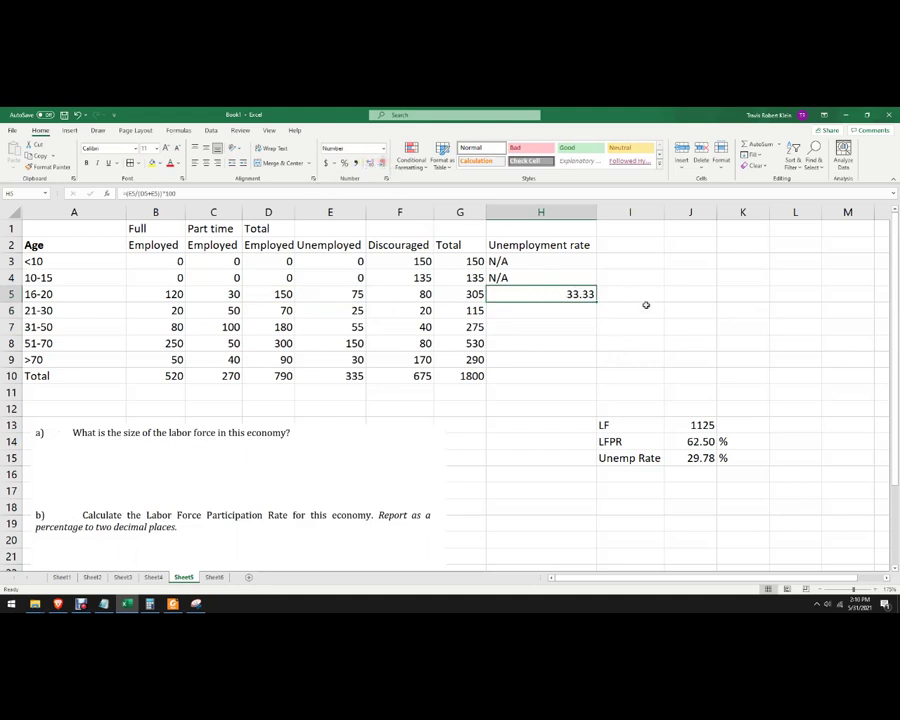
Step: Add a % sign in I5 beside the 16-20 unemployment rate
click(648, 298)
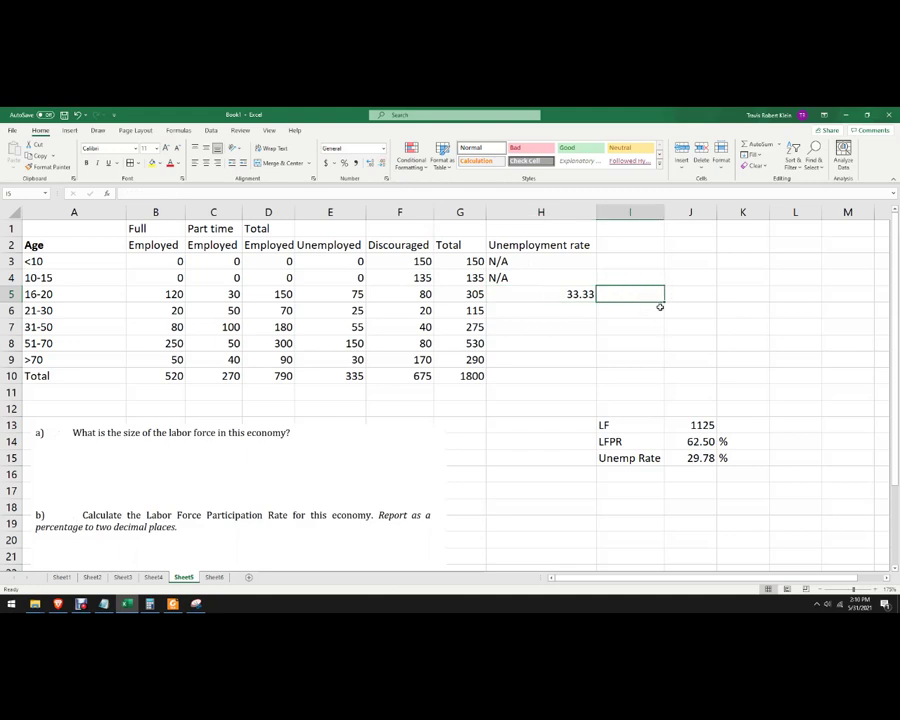
text(%)
key(Return)
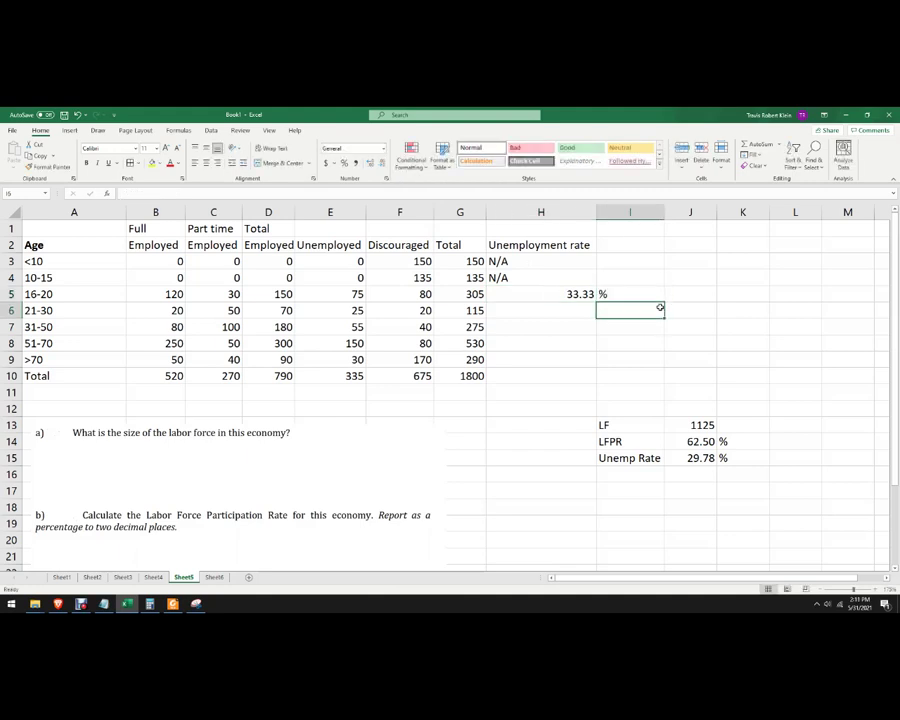
Step: Fill the unemployment rate formula in H5 and the % sign in I5 down through the Total row 10
click(590, 298)
drag(597, 300, 645, 384)
click(709, 398)
click(629, 293)
drag(665, 298, 668, 382)
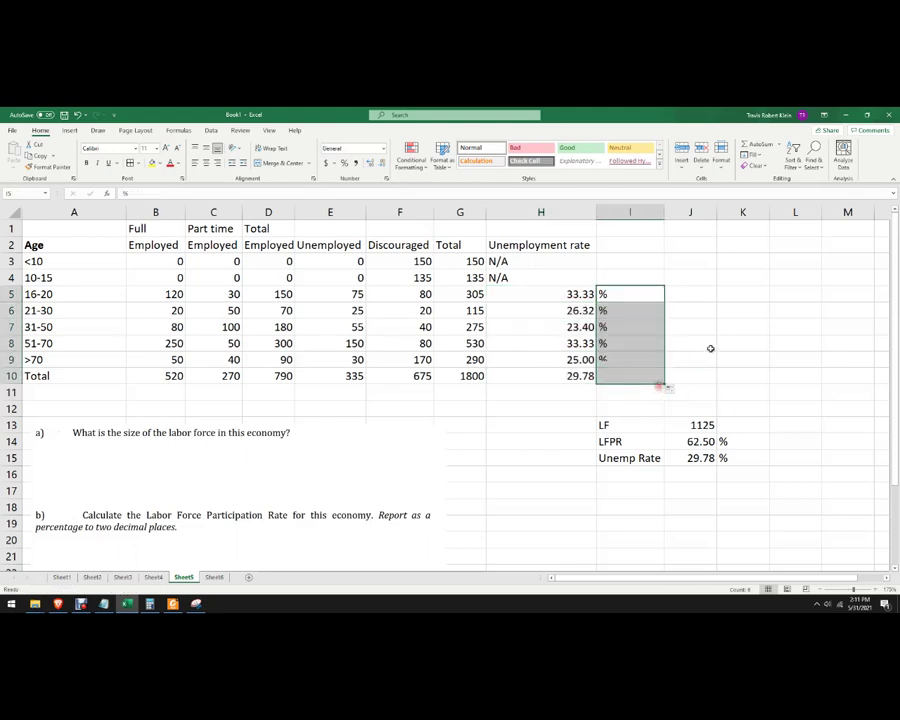
click(709, 343)
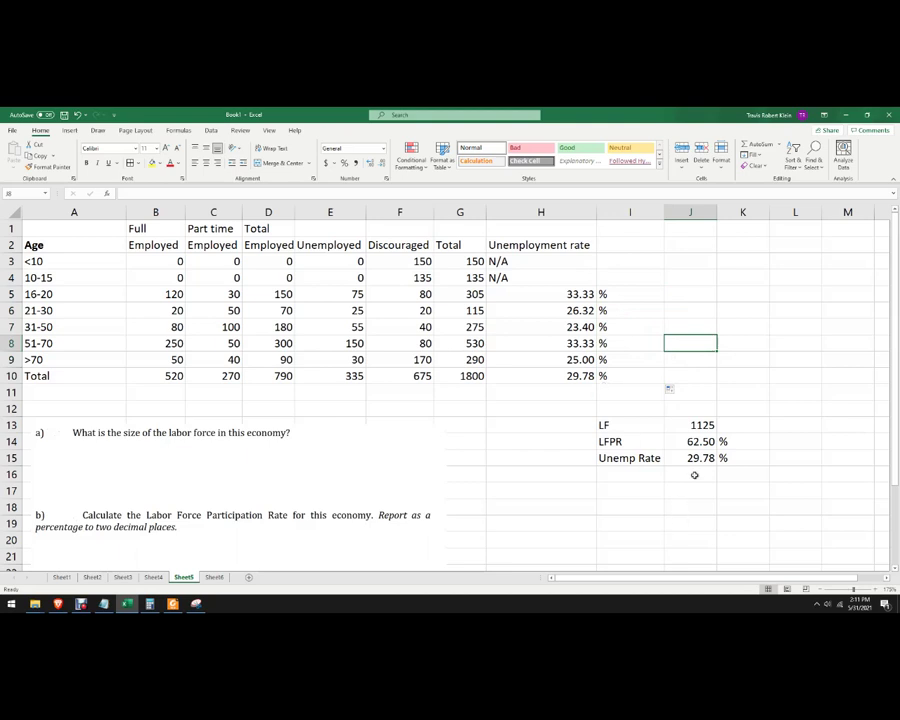
Step: Switch to Sheet6 and read the part f questions on unemployment rate, participation rate and employment-population ratio, scenarios A to C
click(213, 577)
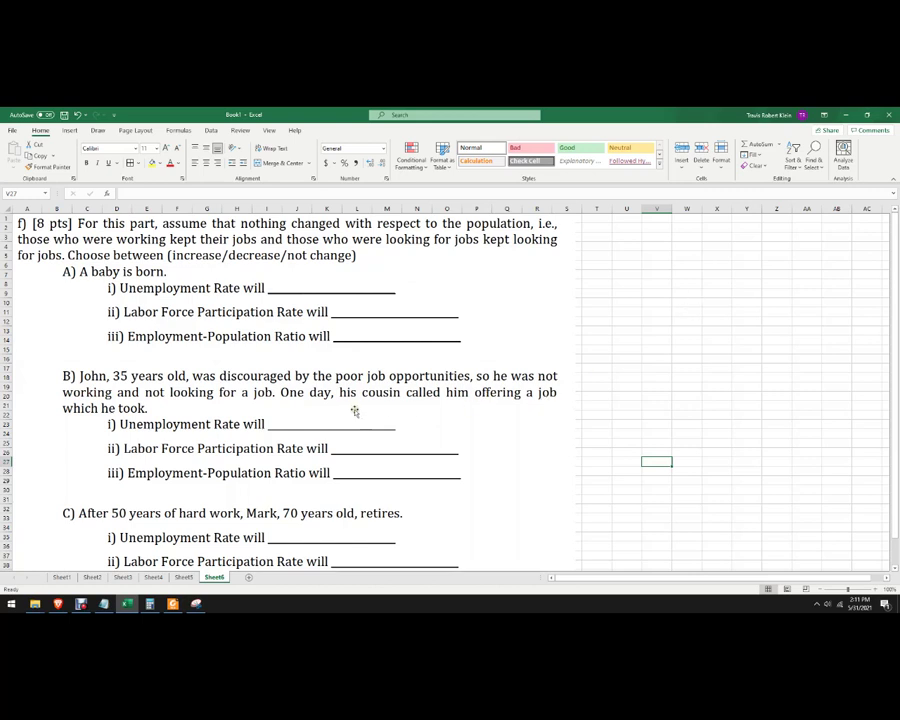
scroll(356, 408, down, 2)
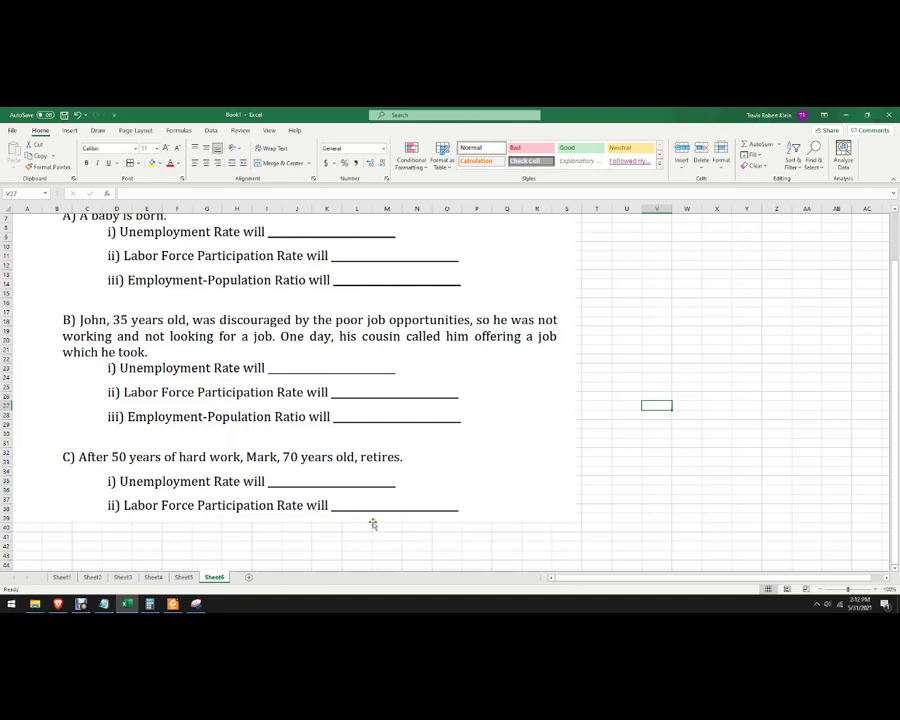
click(81, 604)
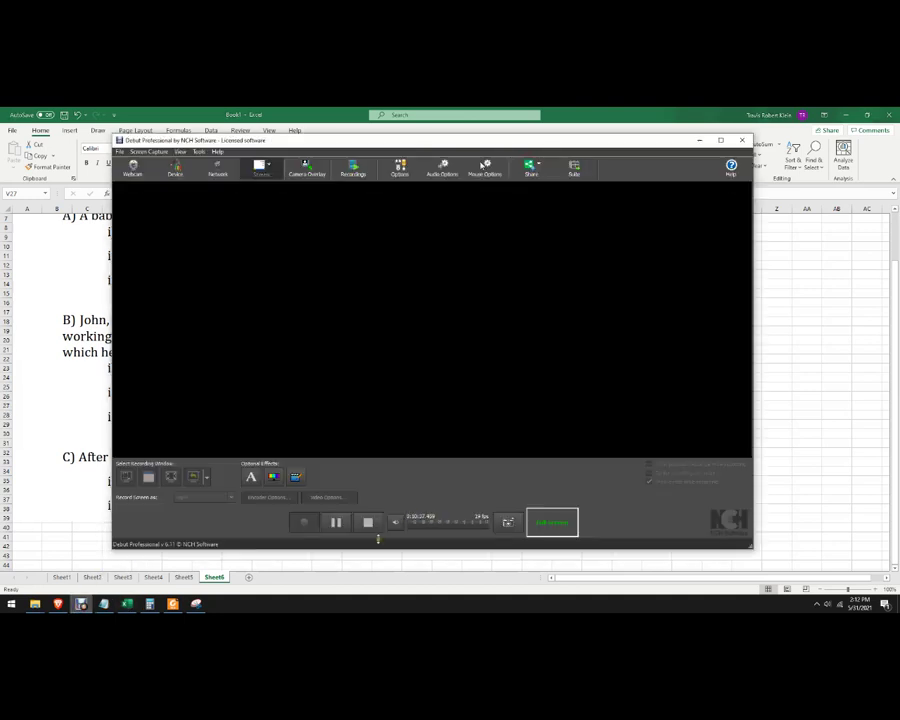